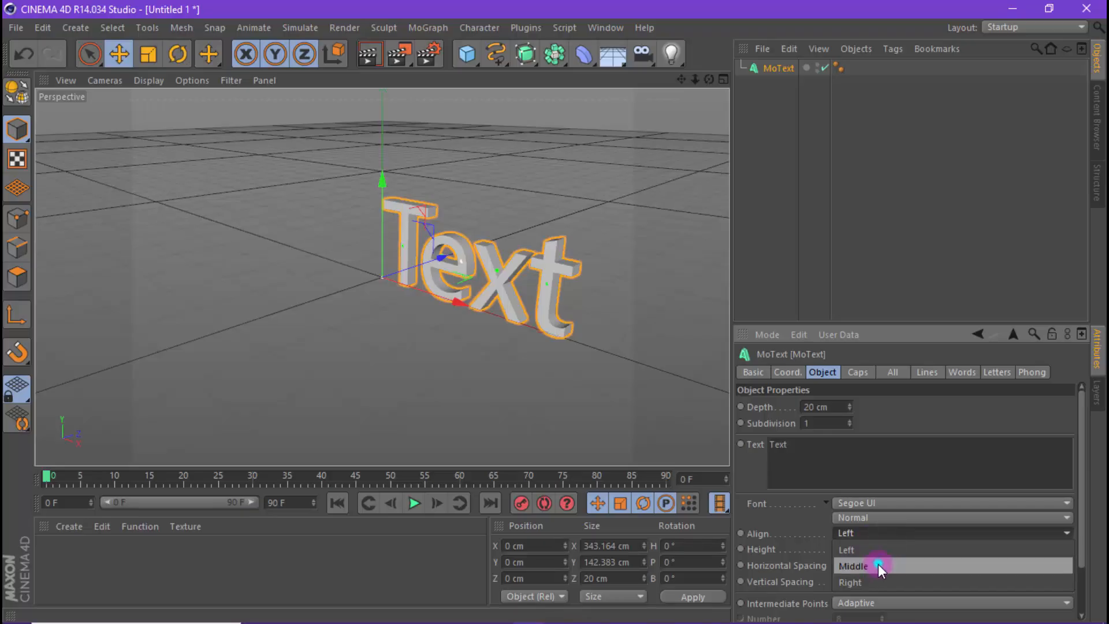
# Set the MoText object's alignment to Middle and change its text to "Before".
pyautogui.click(878, 566)
pyautogui.click(847, 458)
pyautogui.moveTo(866, 458); pyautogui.dragTo(693, 445)
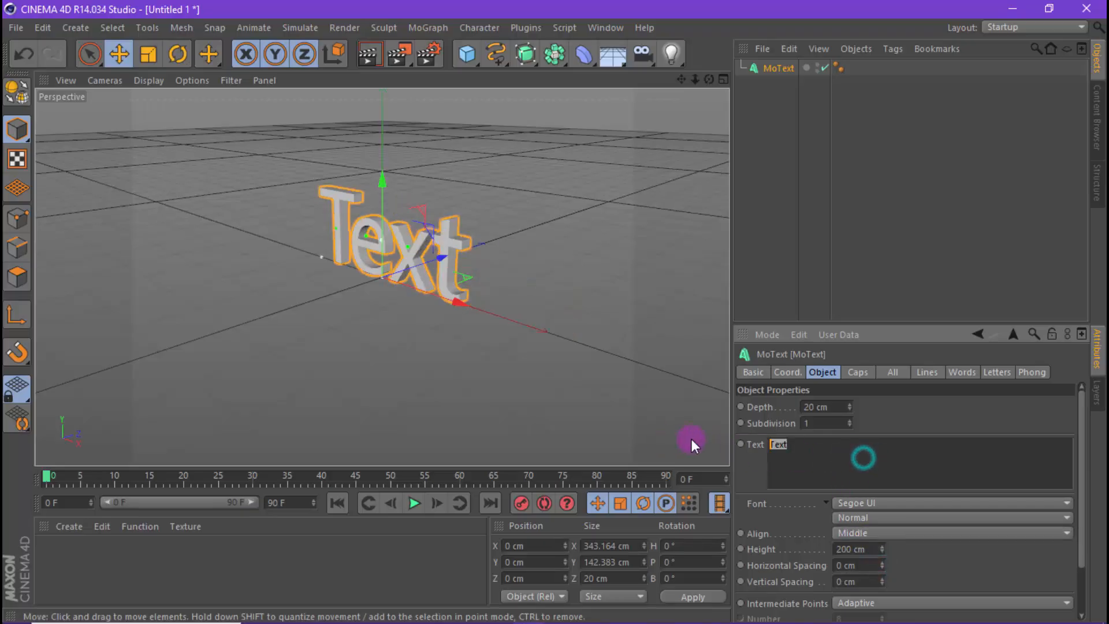
pyautogui.write('D')
pyautogui.moveTo(819, 450); pyautogui.dragTo(594, 443)
pyautogui.write('Be')
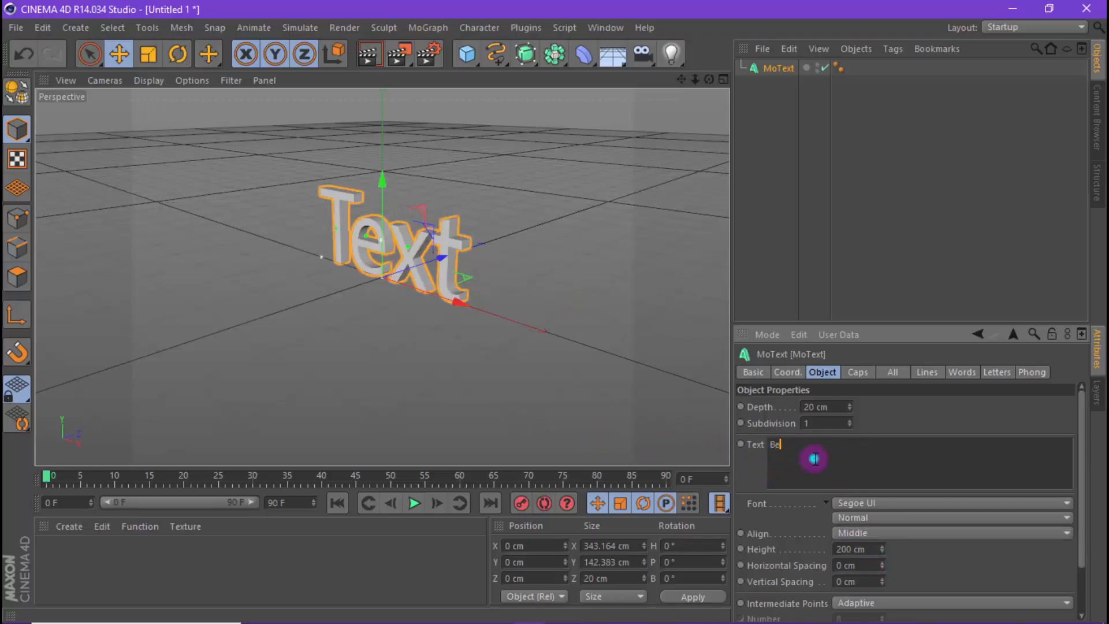
pyautogui.write('fore')
pyautogui.click(932, 435)
# Set the text's font to ChRisTmAs KiTcHeN and its extrusion depth to 1 cm.
pyautogui.moveTo(709, 80); pyautogui.dragTo(317, 228)
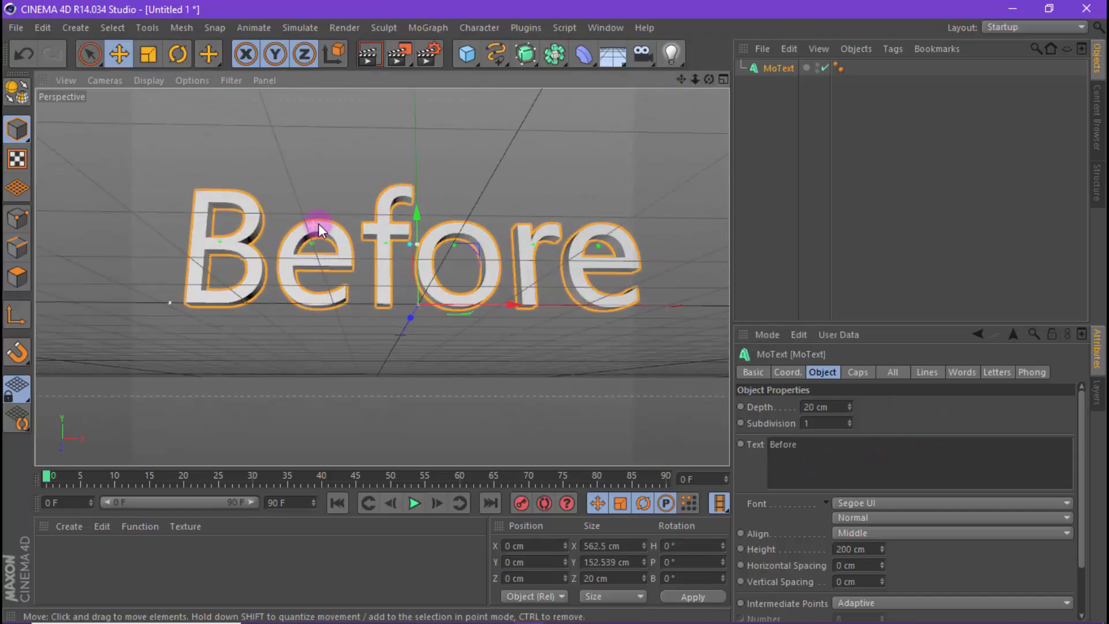
pyautogui.click(766, 501)
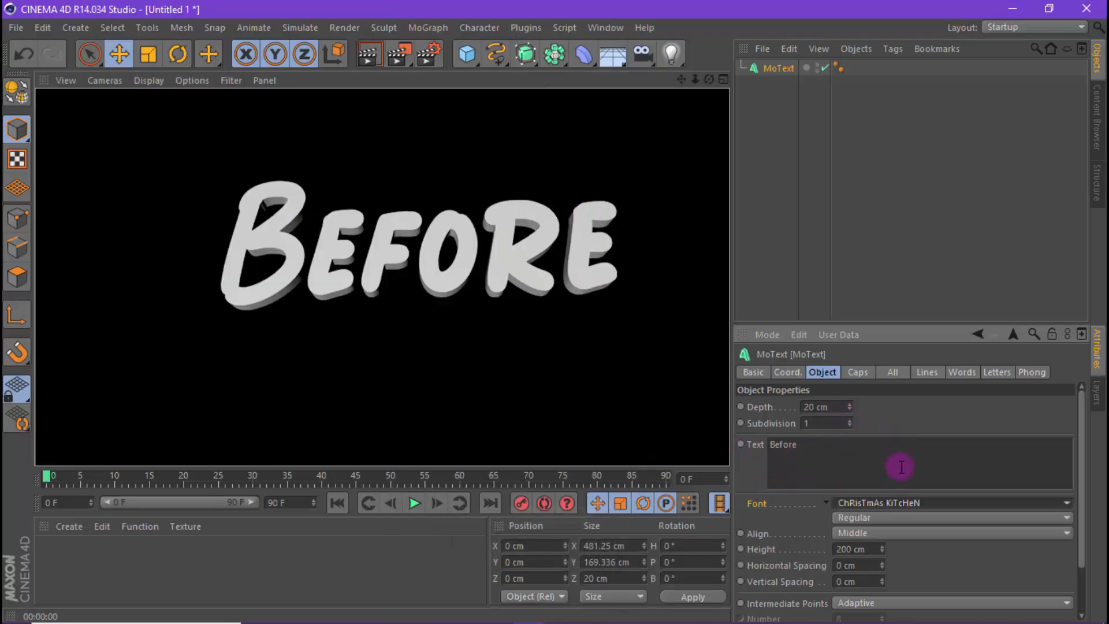
pyautogui.click(834, 407)
pyautogui.write('1')
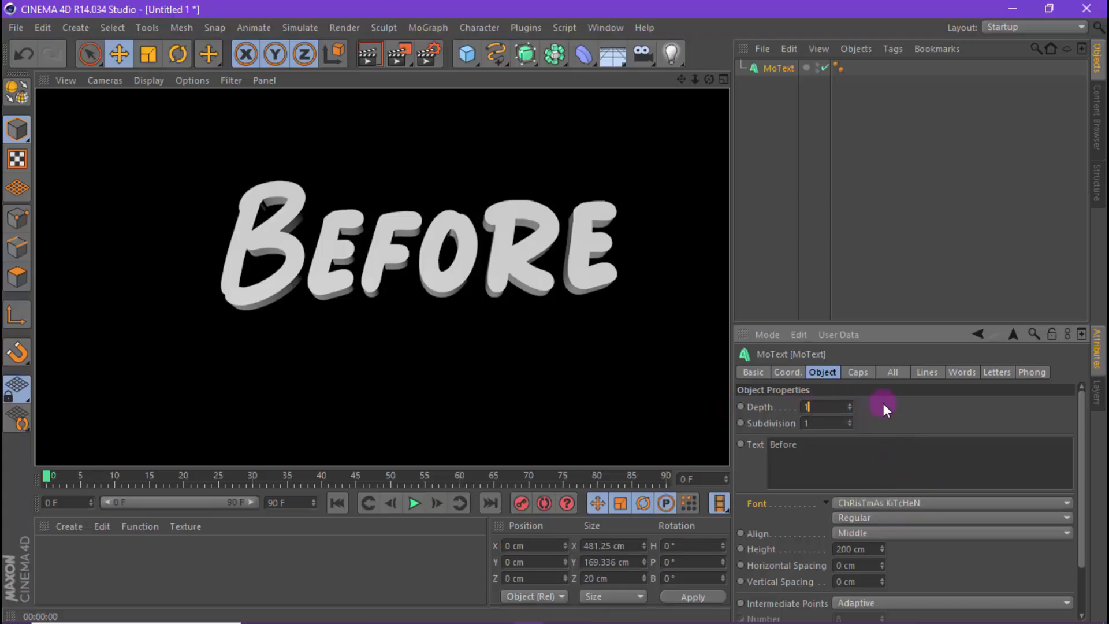
pyautogui.press('Return')
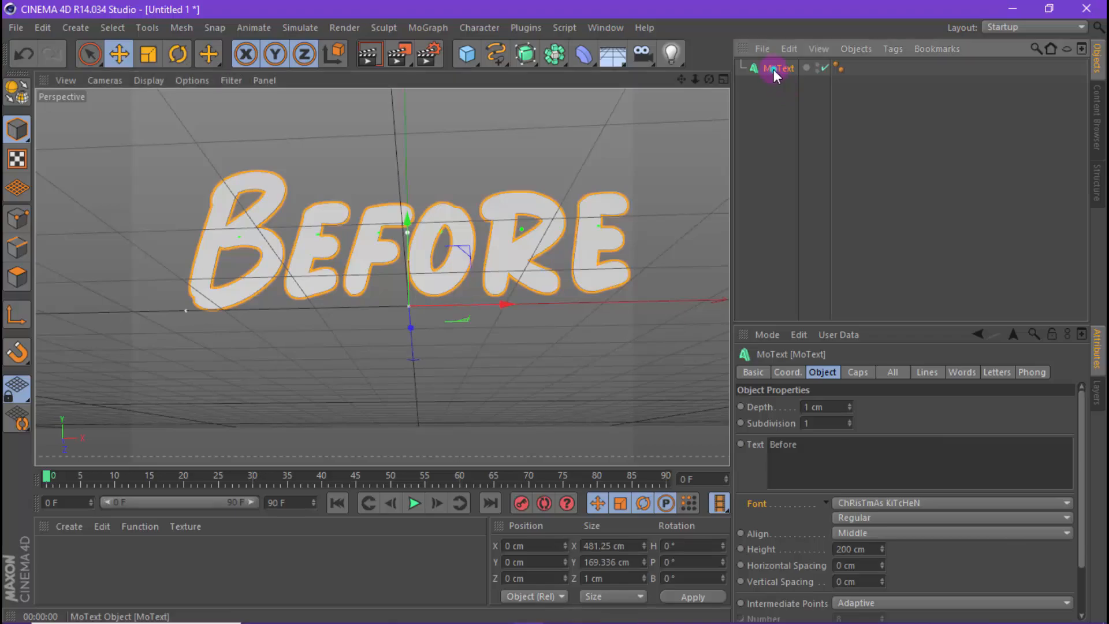
# Duplicate the "Before" text object by copying and pasting it in the object list.
pyautogui.moveTo(780, 67)
pyautogui.keyDown('ctrl'); pyautogui.mouseDown()
pyautogui.moveTo(792, 99)
pyautogui.moveTo(788, 69)
pyautogui.mouseUp(); pyautogui.keyUp('ctrl')
pyautogui.click(23, 53)
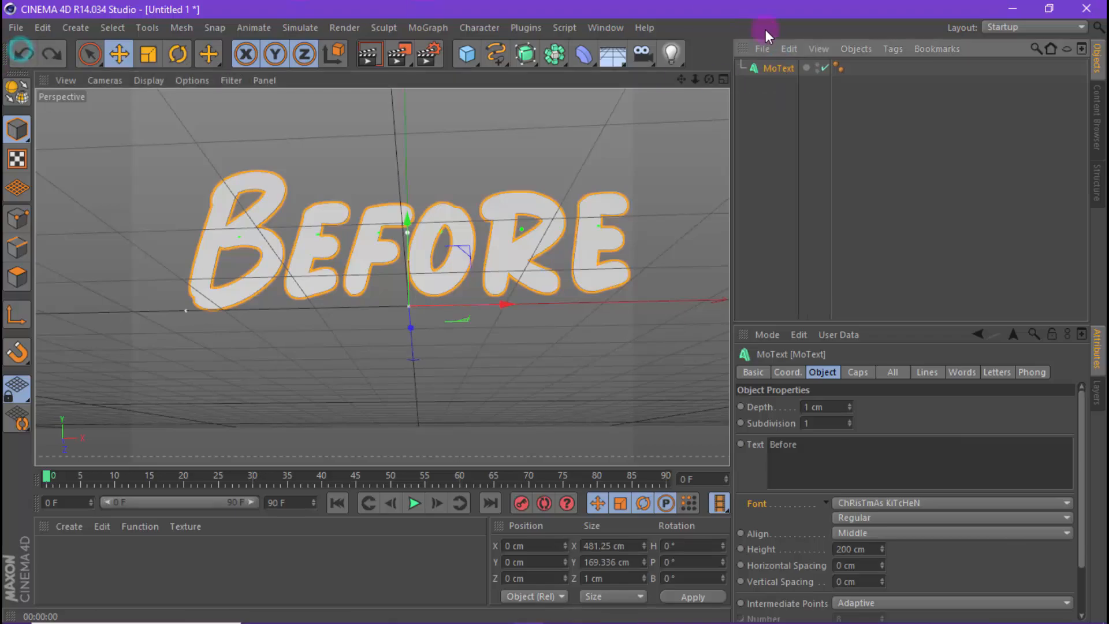
pyautogui.click(789, 49)
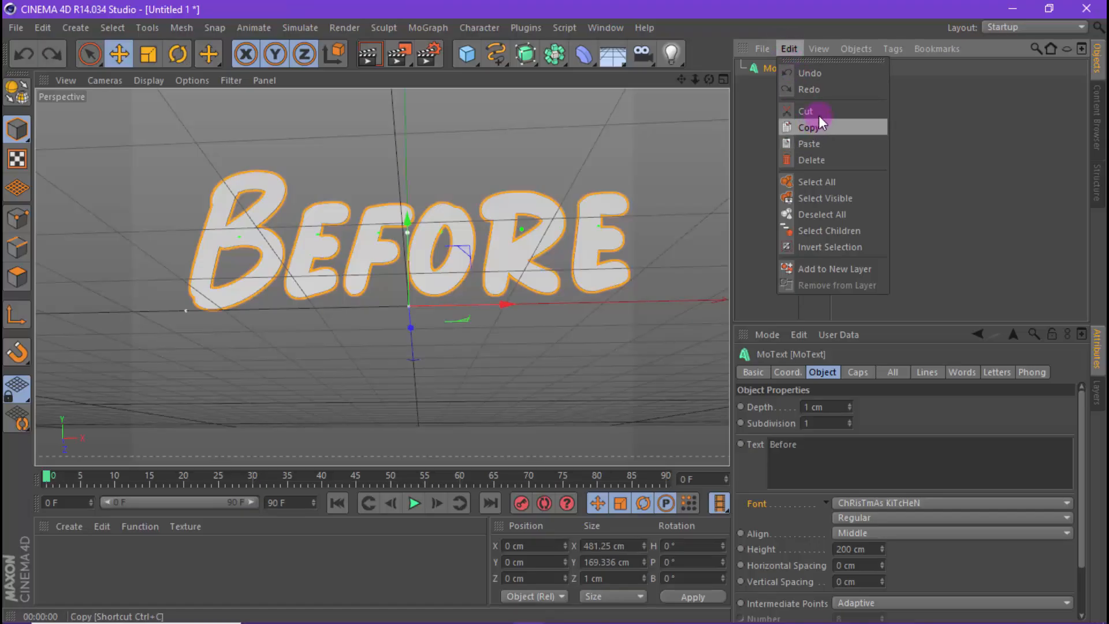
pyautogui.click(833, 127)
pyautogui.click(795, 56)
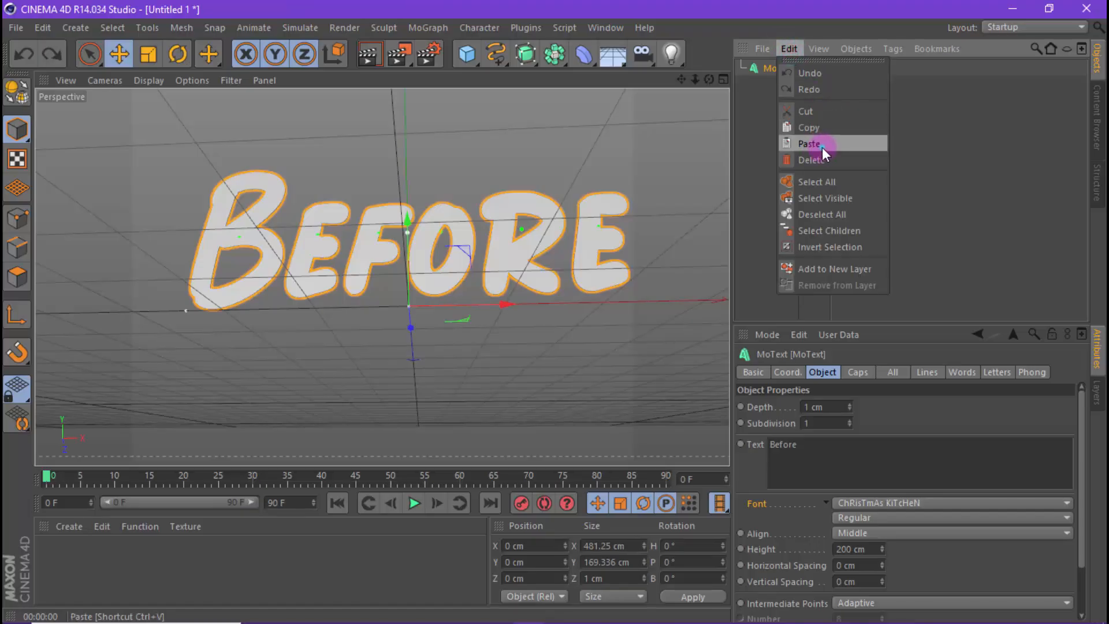
pyautogui.click(823, 146)
pyautogui.moveTo(802, 105); pyautogui.dragTo(801, 101)
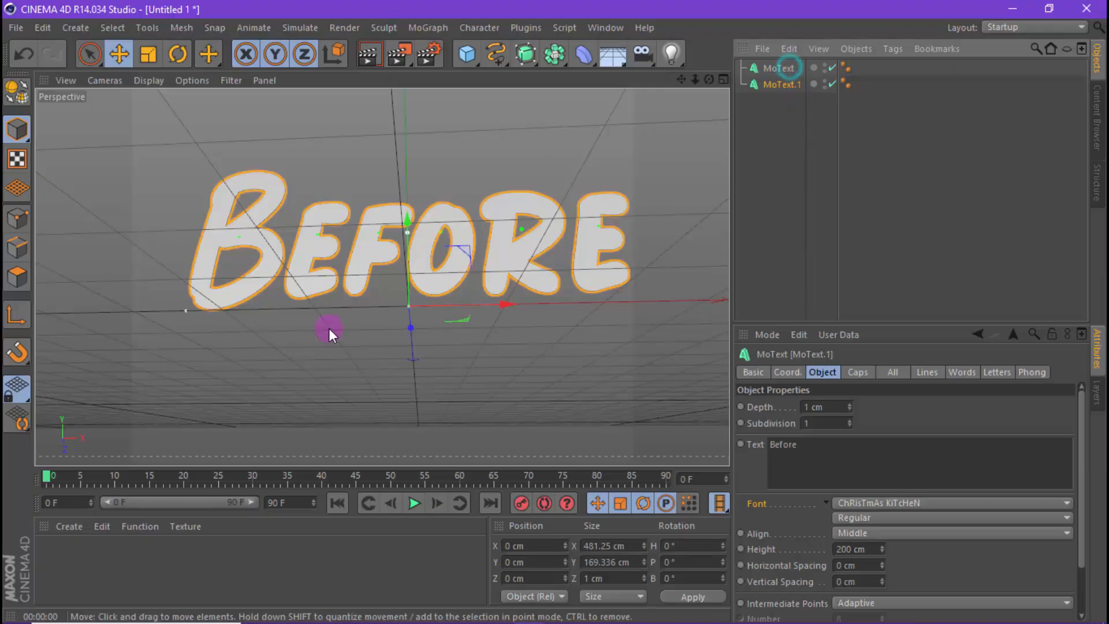
# Move the duplicated text back about 21 cm along Z and set its depth to 10 cm.
pyautogui.moveTo(408, 327); pyautogui.dragTo(410, 334)
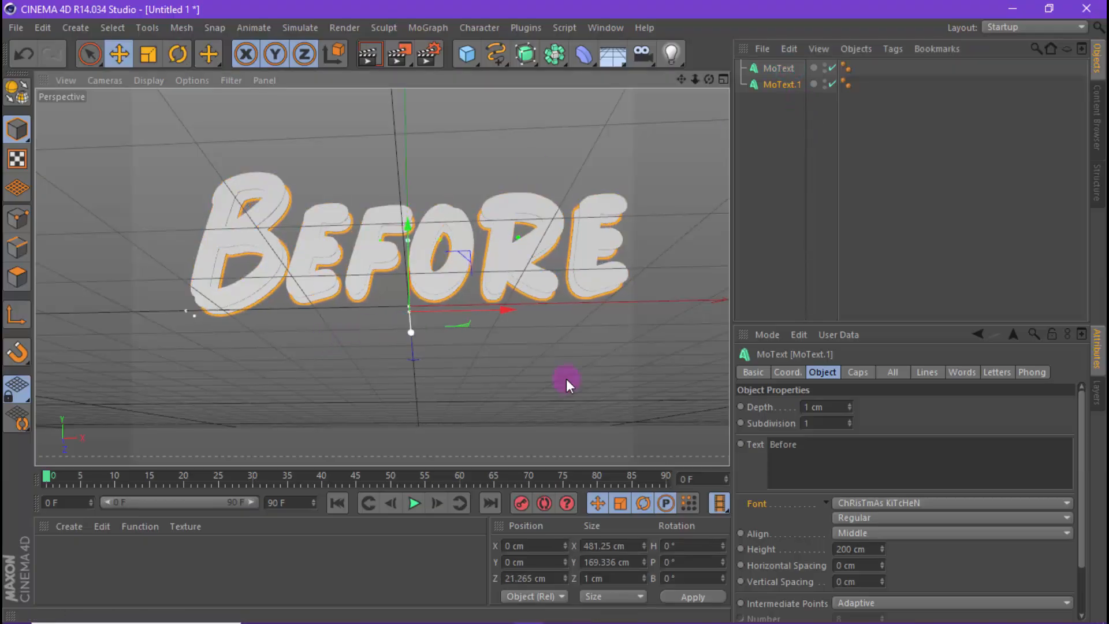
pyautogui.click(841, 405)
pyautogui.write('10')
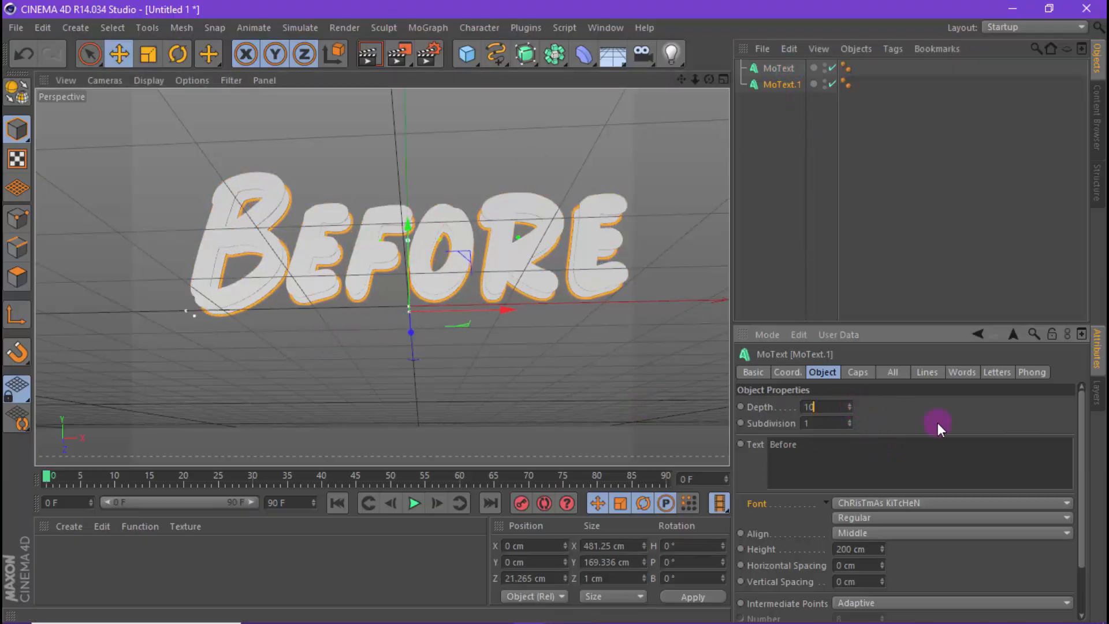
pyautogui.click(948, 423)
pyautogui.scroll(2, 466, 218)
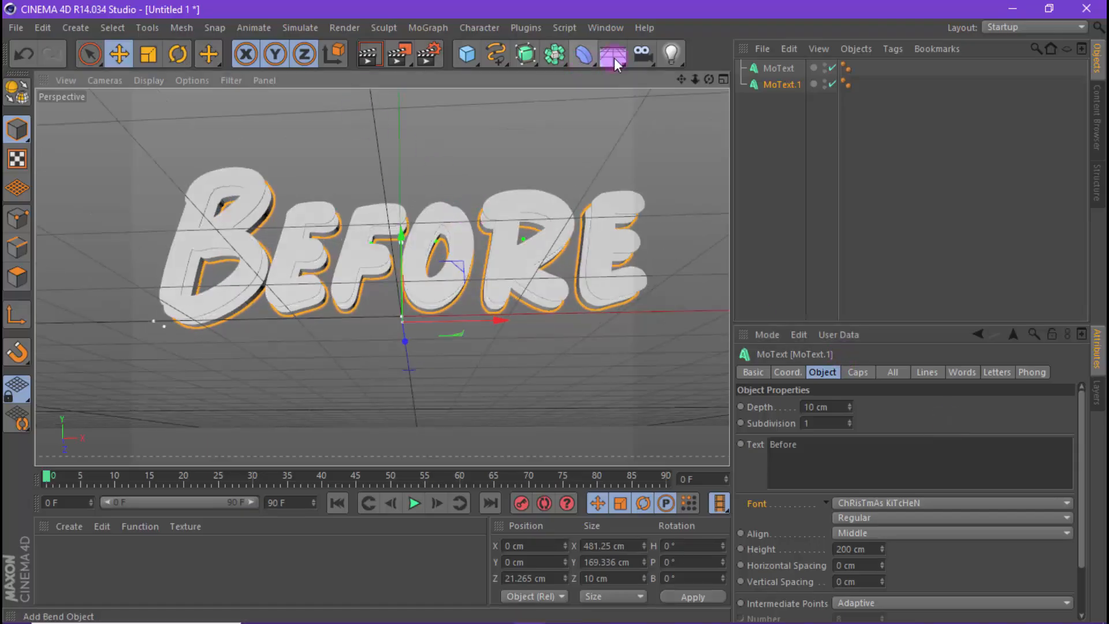
# Add an omni light to the scene with its shadow set to Shadow Maps (Soft).
pyautogui.moveTo(671, 54); pyautogui.dragTo(706, 74)
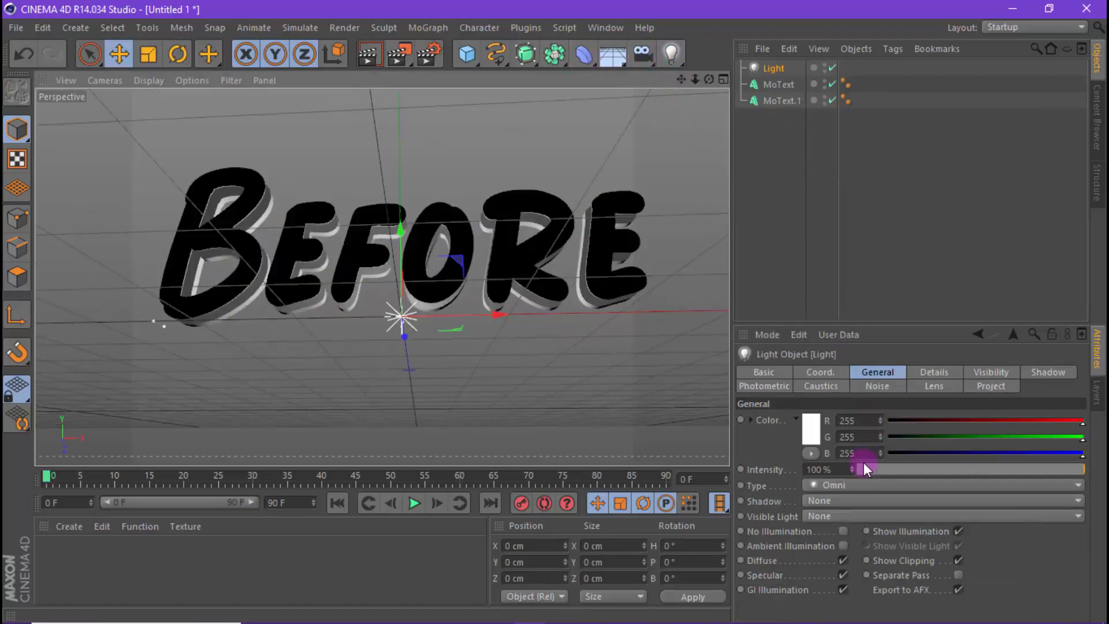
pyautogui.click(869, 502)
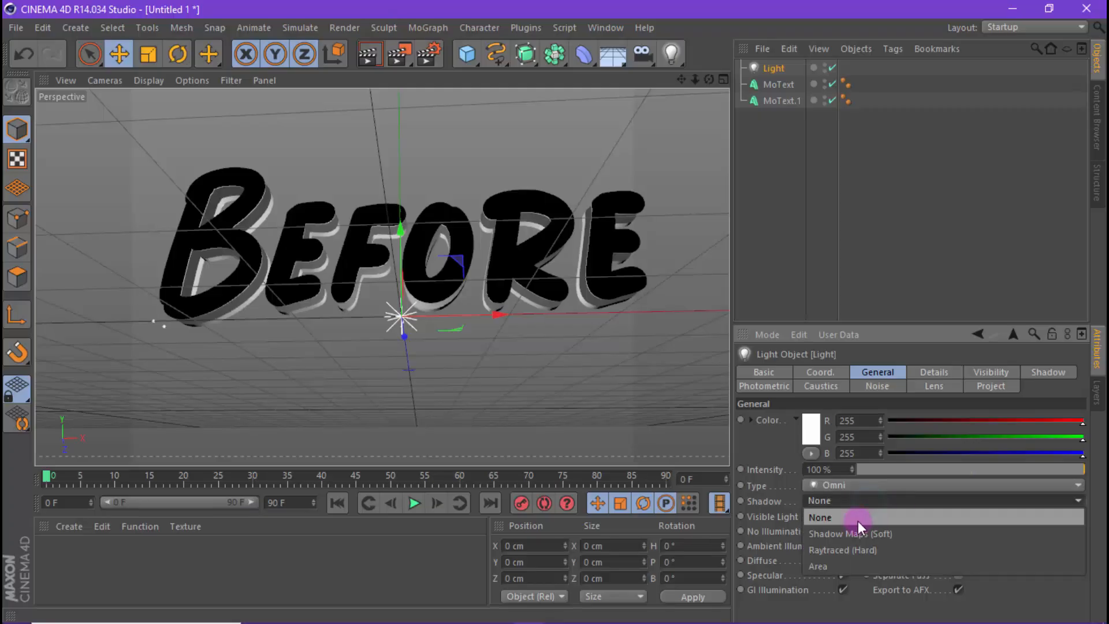
pyautogui.click(860, 526)
# Position the light in front of and below the text at about X 213, Y -108, Z -136 cm.
pyautogui.click(723, 79)
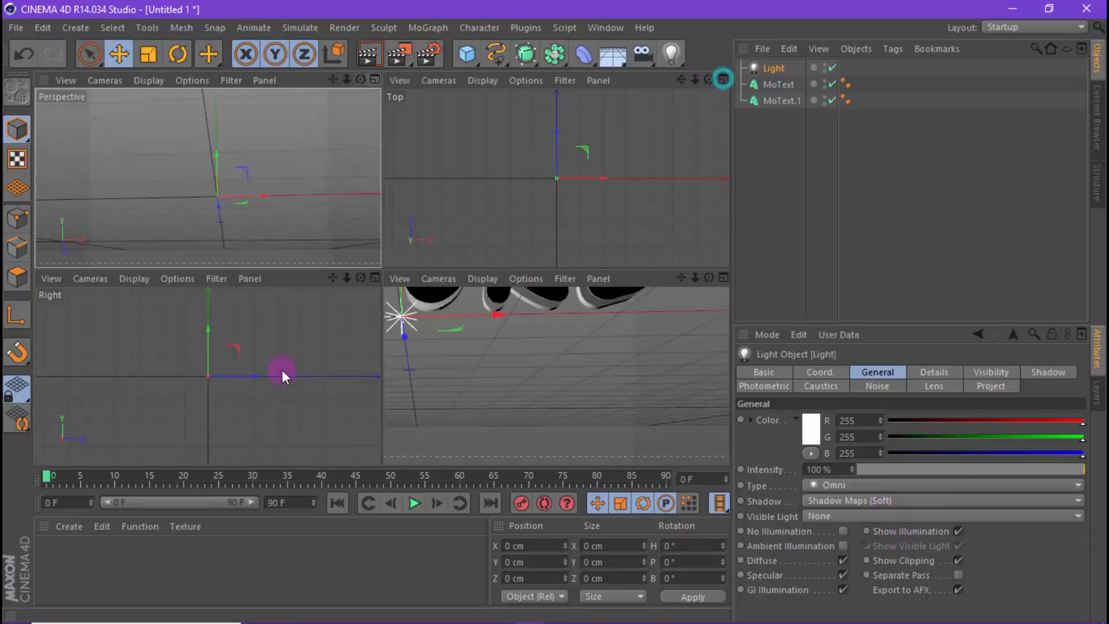
pyautogui.moveTo(254, 376); pyautogui.dragTo(225, 375)
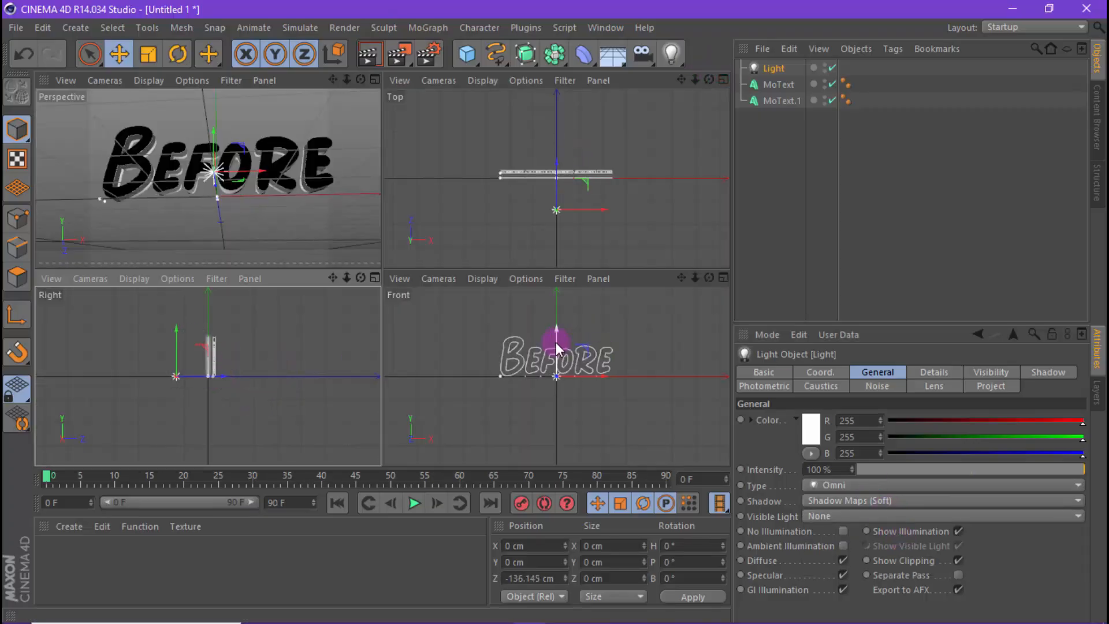
pyautogui.moveTo(557, 335); pyautogui.dragTo(557, 360)
pyautogui.moveTo(568, 399); pyautogui.dragTo(617, 396)
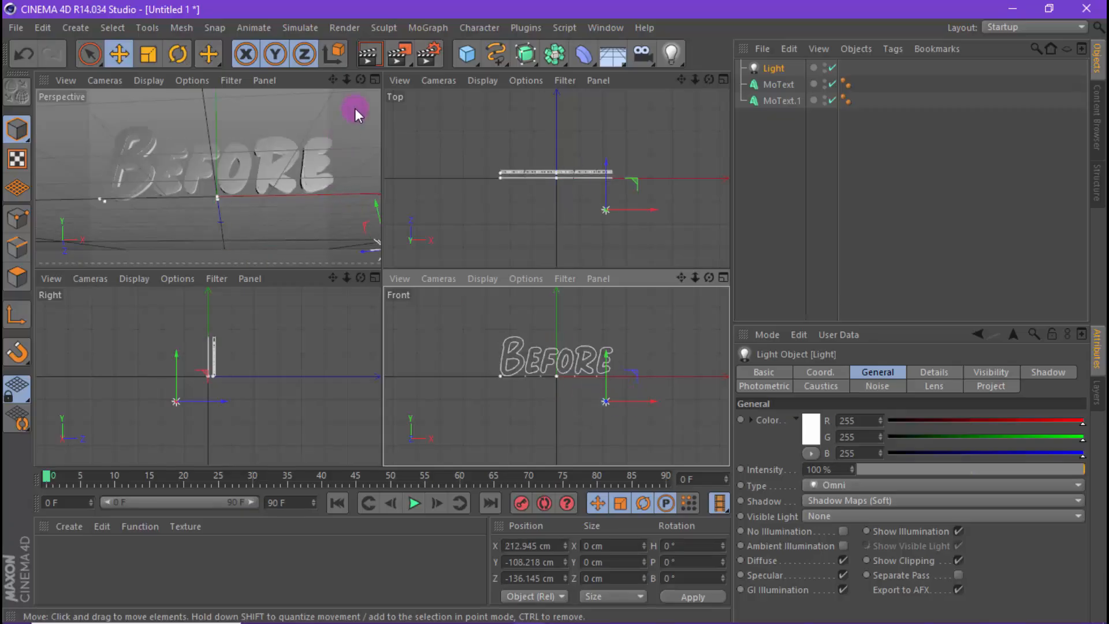
# Render a preview of the maximized perspective view and switch its display to shading with lines.
pyautogui.click(375, 79)
pyautogui.click(369, 54)
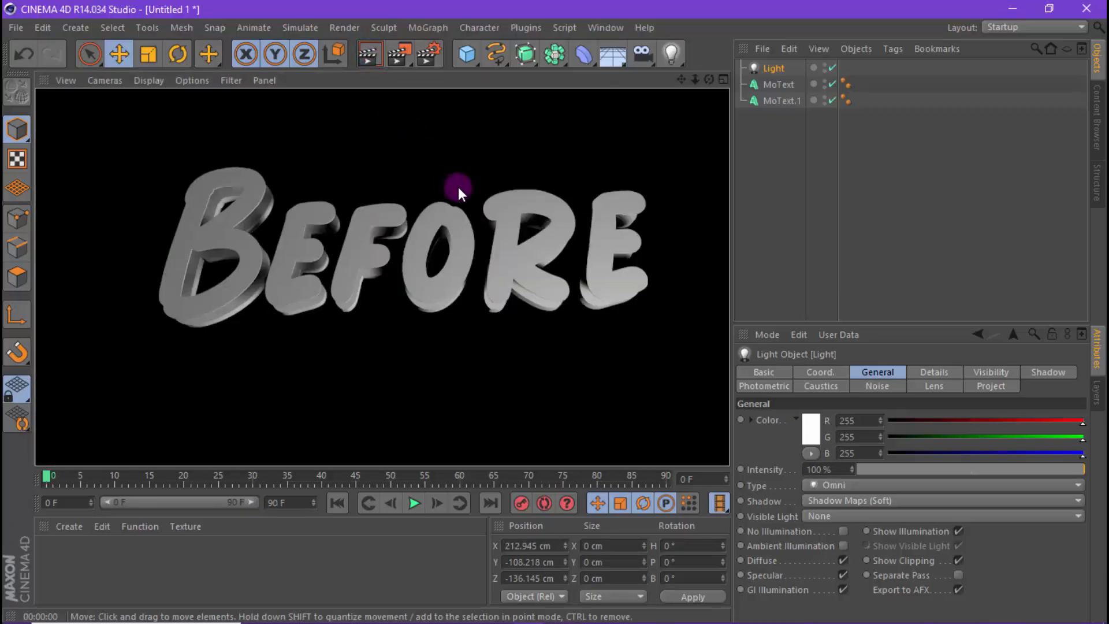
pyautogui.click(552, 183)
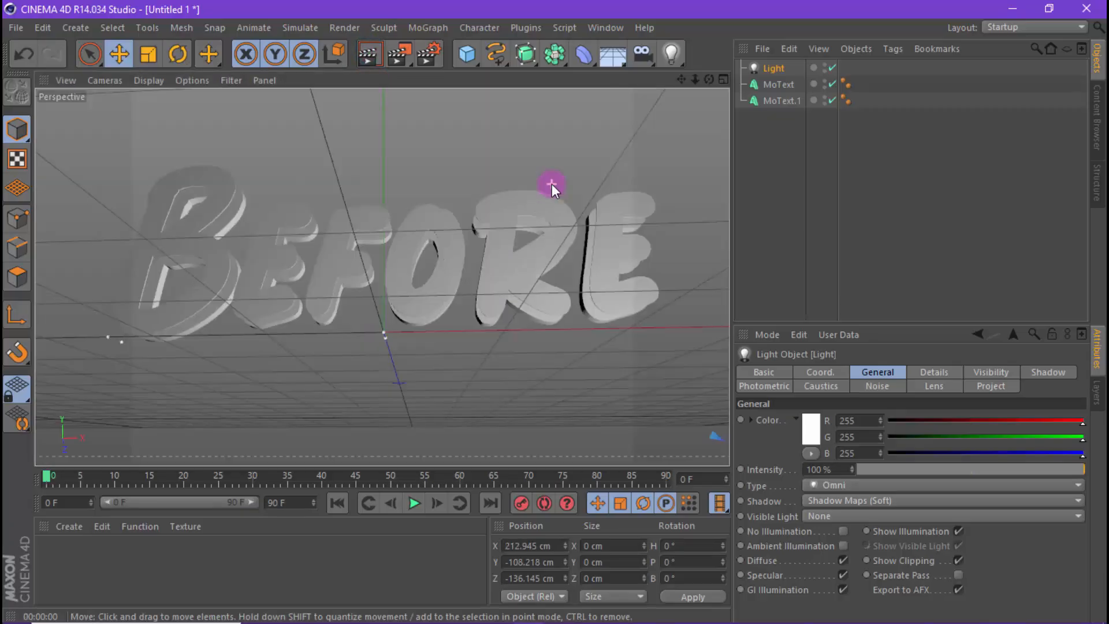
pyautogui.click(144, 80)
pyautogui.click(154, 116)
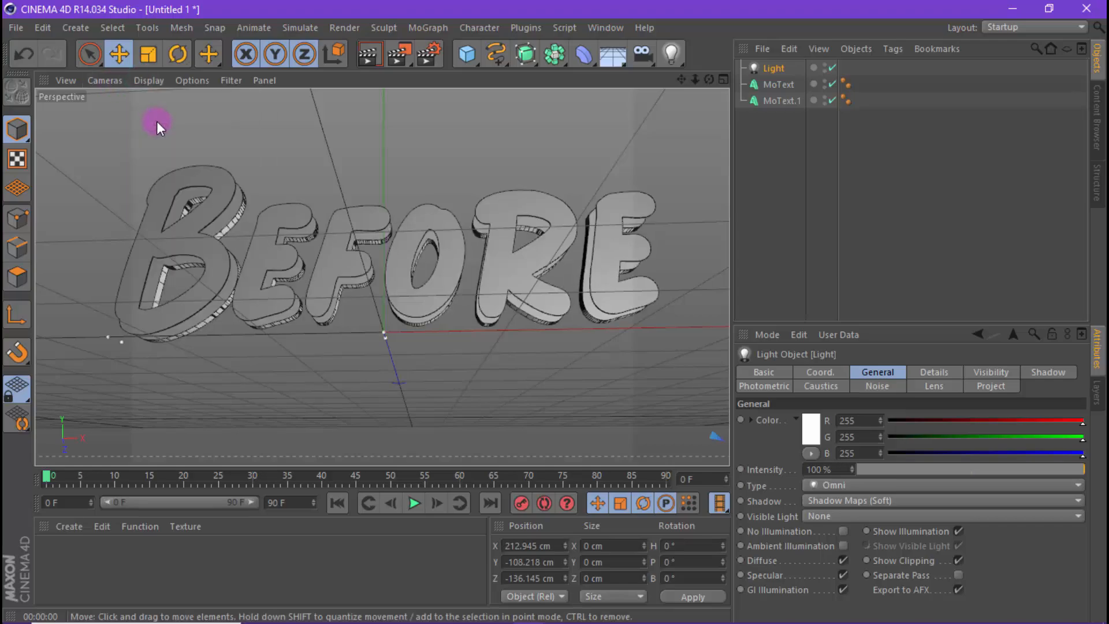
# Set the front text's start cap to Fillet Cap with a 1 cm radius.
pyautogui.click(778, 84)
pyautogui.click(858, 371)
pyautogui.click(886, 411)
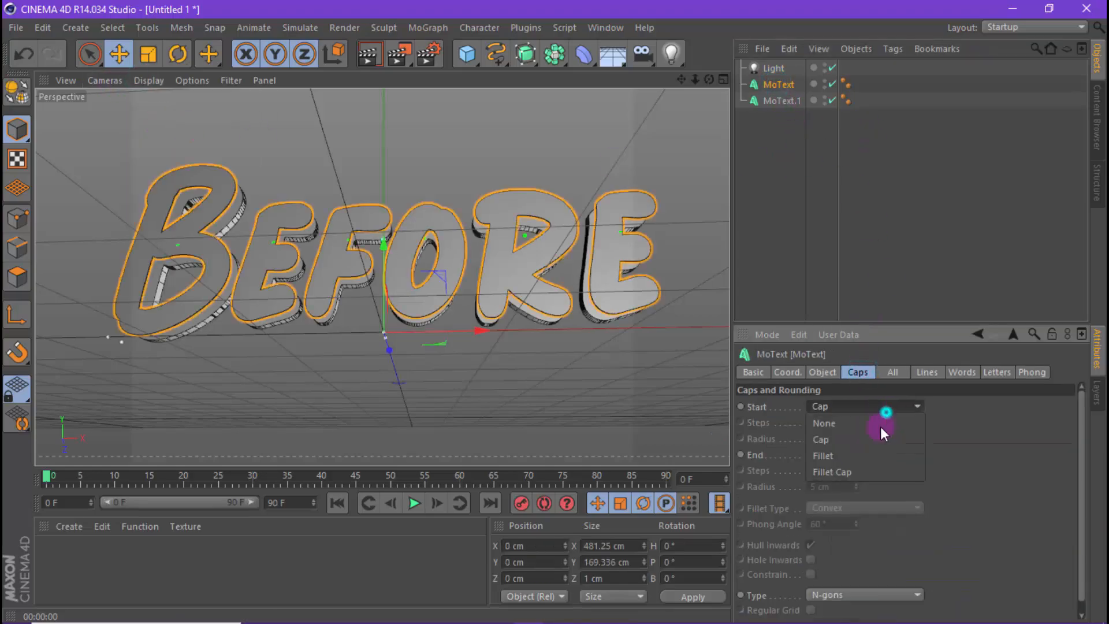
pyautogui.click(873, 470)
pyautogui.click(837, 440)
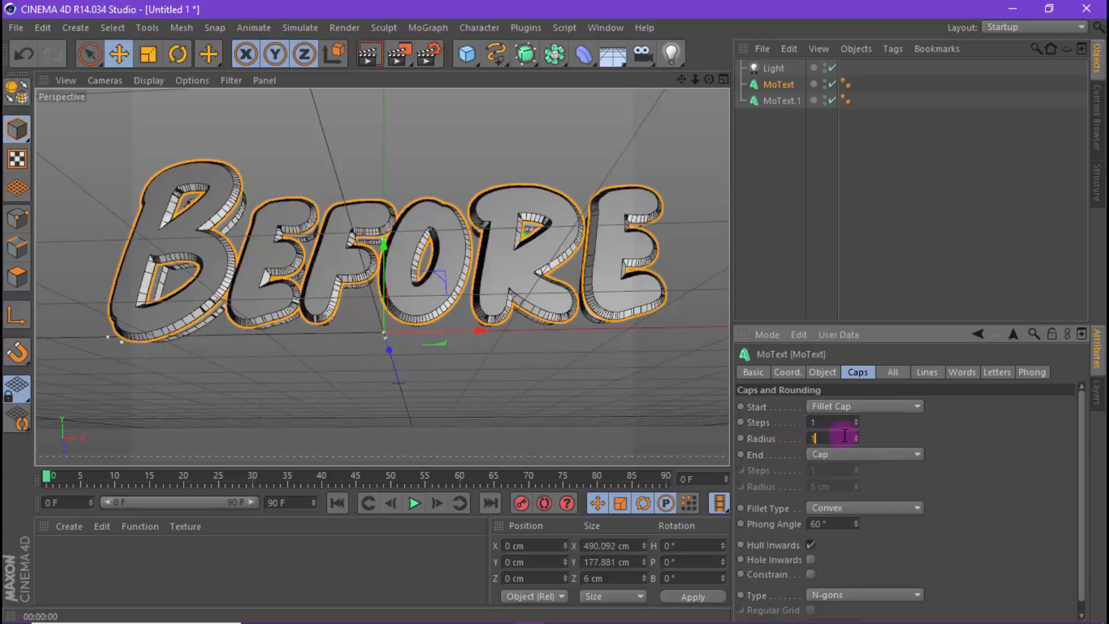
pyautogui.write('1')
pyautogui.press('Return')
# Set the front text's end cap to Fillet Cap with a 1 cm radius.
pyautogui.click(850, 459)
pyautogui.click(854, 523)
pyautogui.click(829, 486)
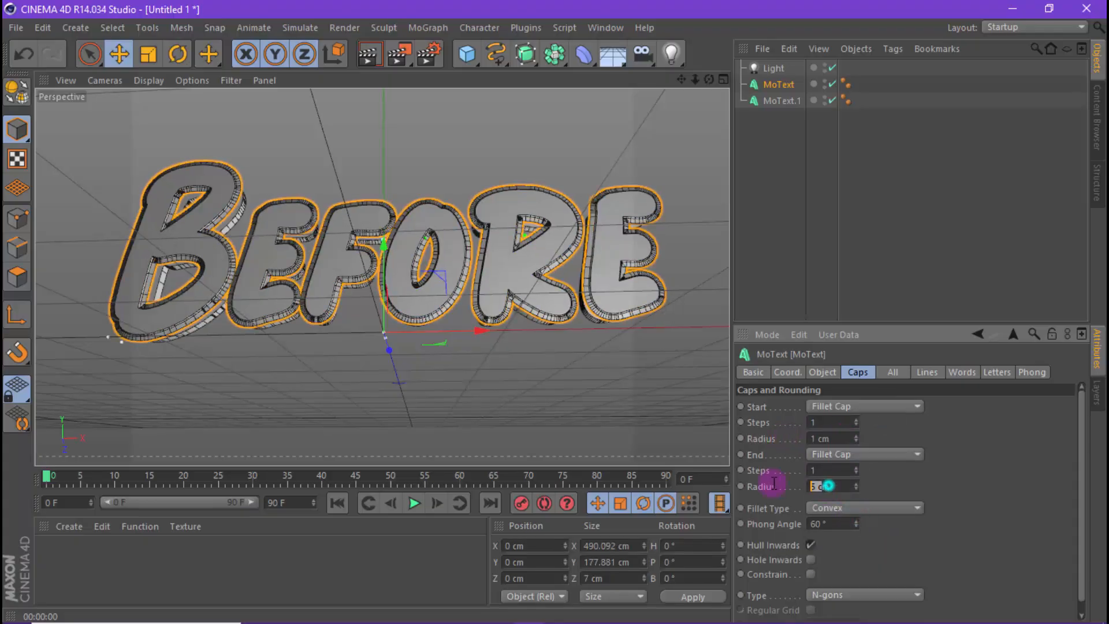
pyautogui.write('1')
pyautogui.click(929, 474)
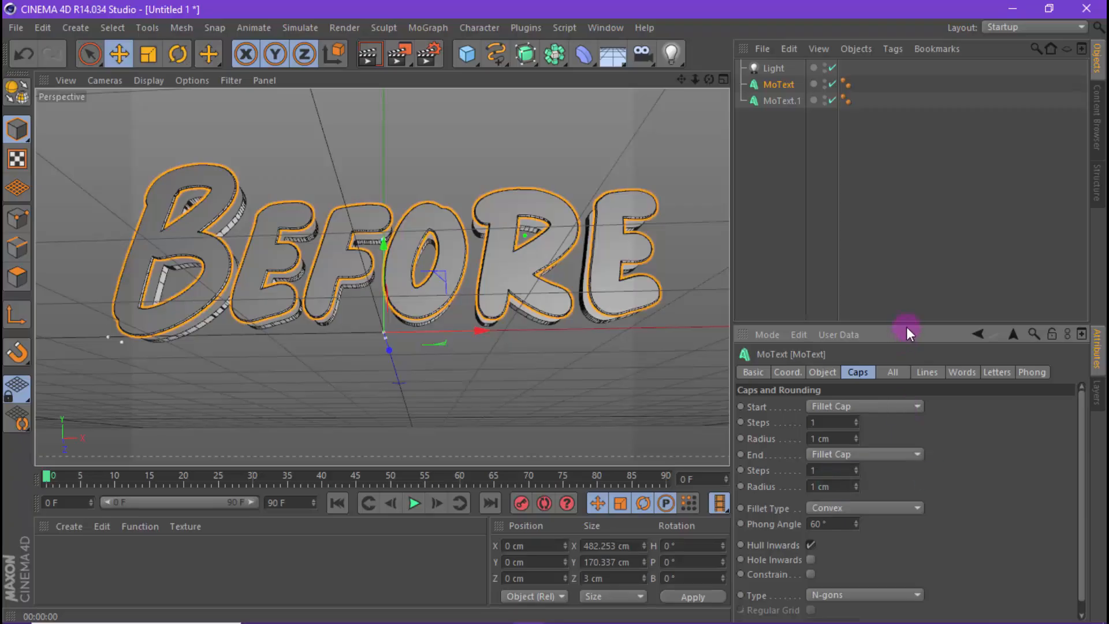
# Change the front text's cap polygon type to Quadrangles.
pyautogui.moveTo(907, 327); pyautogui.dragTo(907, 243)
pyautogui.click(901, 511)
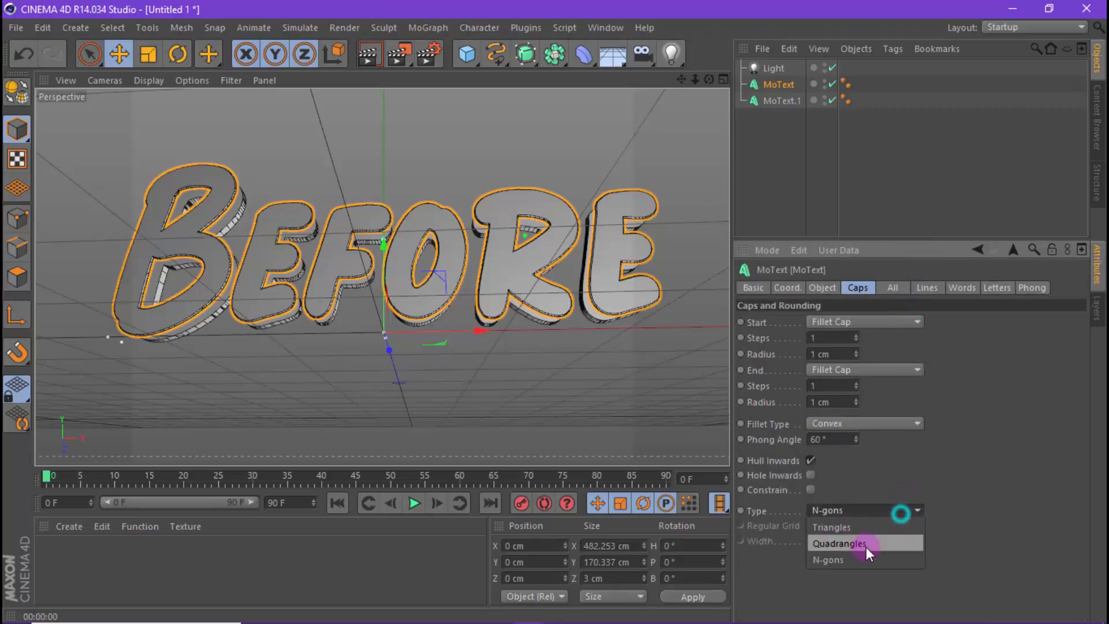
pyautogui.click(867, 546)
# Set the front text's intermediate points to Subdivided with a maximum length of 15 cm.
pyautogui.click(823, 287)
pyautogui.click(963, 519)
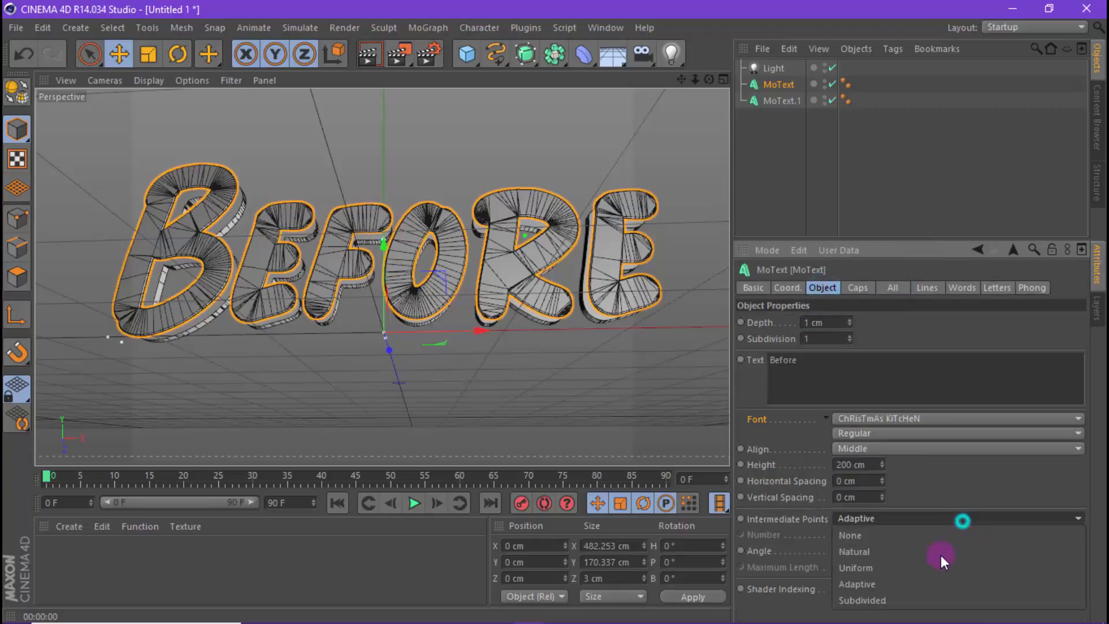
pyautogui.click(919, 601)
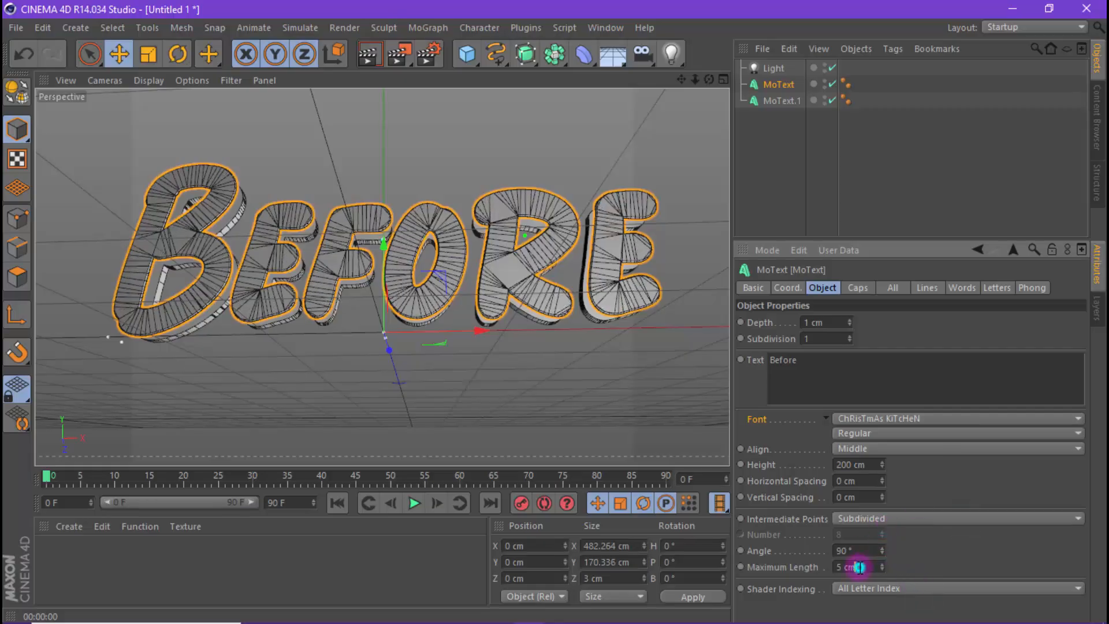
pyautogui.write('15')
pyautogui.press('Return')
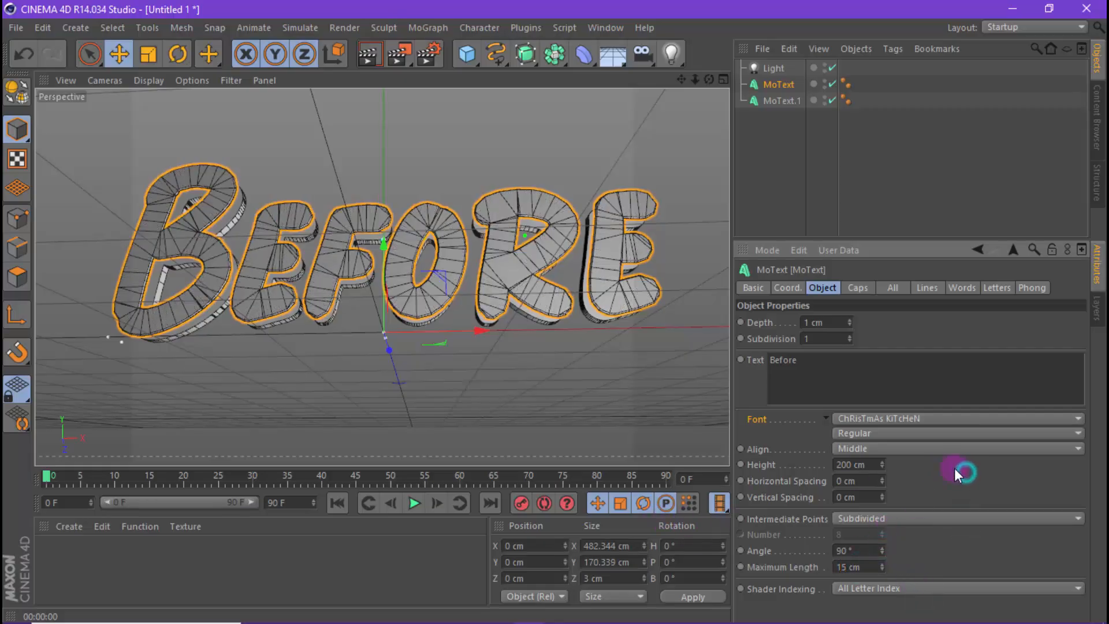
# Add a Connect object and make the front MoText its child.
pyautogui.click(563, 60)
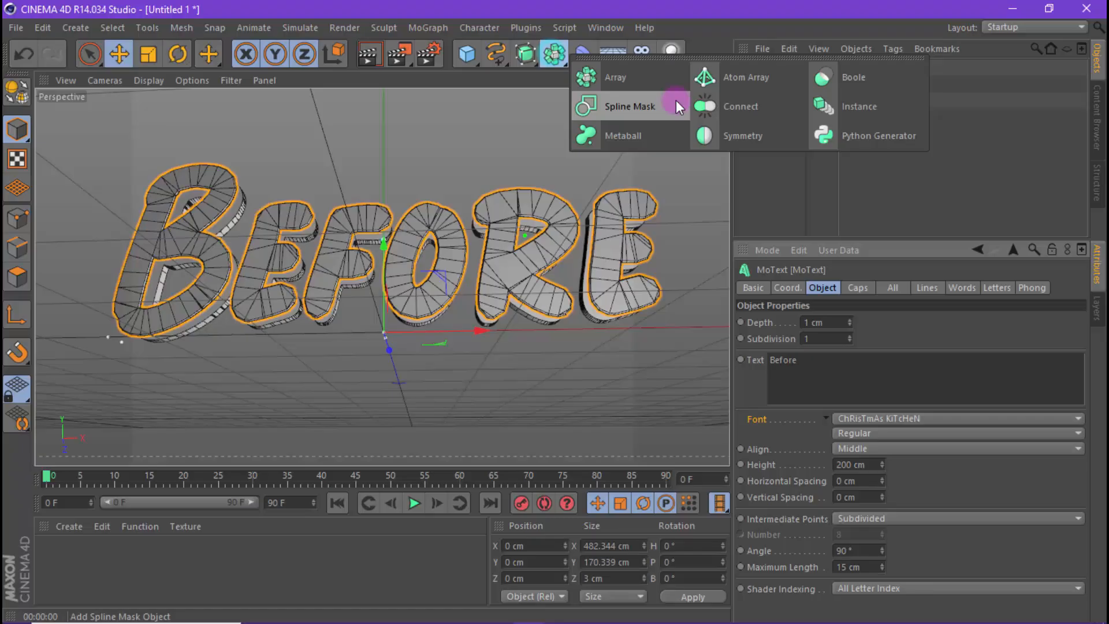
pyautogui.click(736, 109)
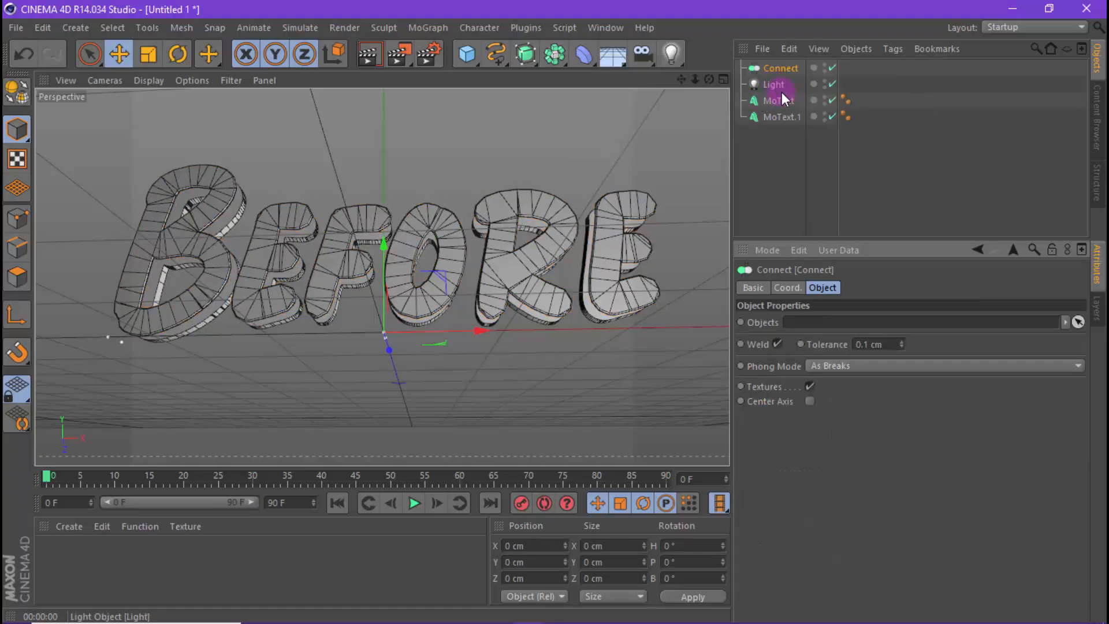
pyautogui.moveTo(778, 71); pyautogui.dragTo(777, 85)
pyautogui.click(781, 102)
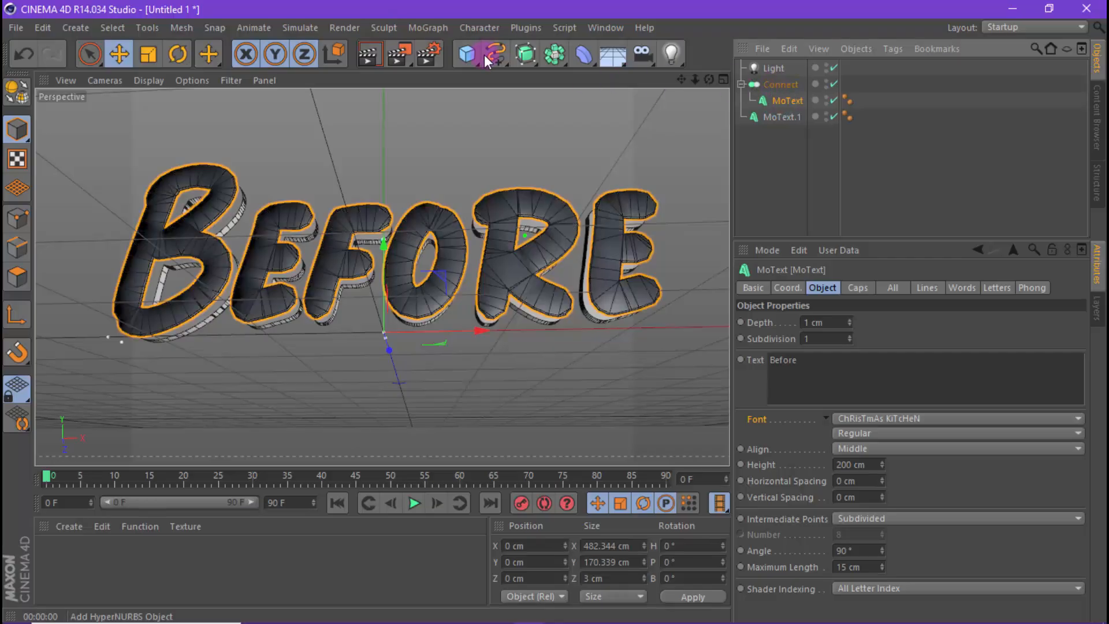
# Add a HyperNURBS object, nest the Connect object inside it and render a preview of the view.
pyautogui.moveTo(530, 61); pyautogui.dragTo(587, 74)
pyautogui.moveTo(794, 69)
pyautogui.mouseDown()
pyautogui.moveTo(778, 102)
pyautogui.moveTo(784, 87)
pyautogui.mouseUp()
pyautogui.click(368, 54)
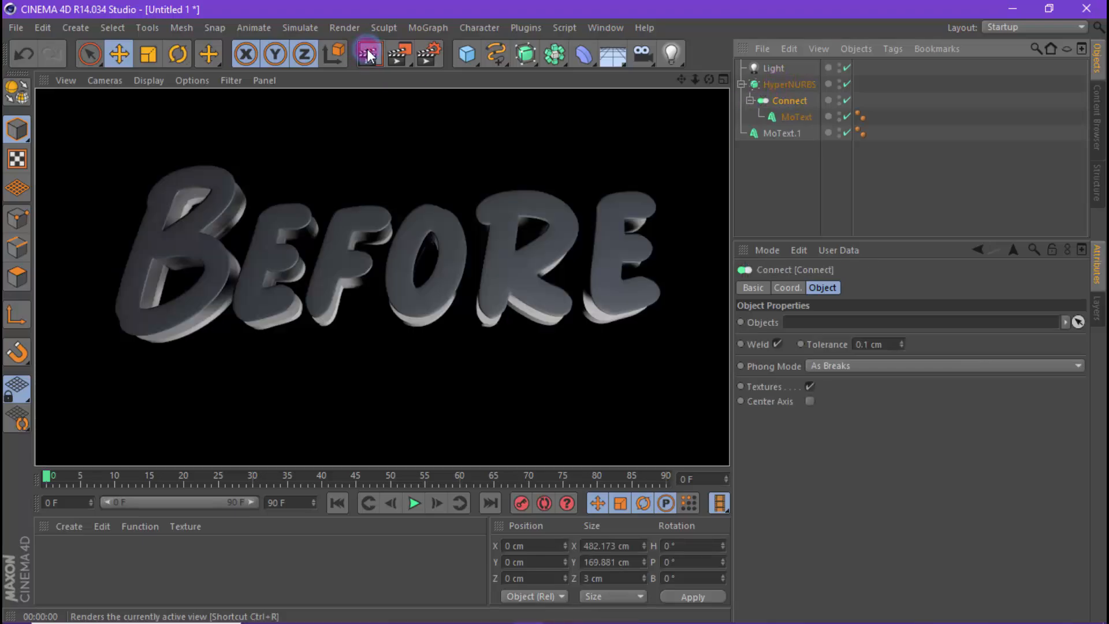
# Set the depth of the front text inside the Connect object to 5 cm.
pyautogui.click(791, 116)
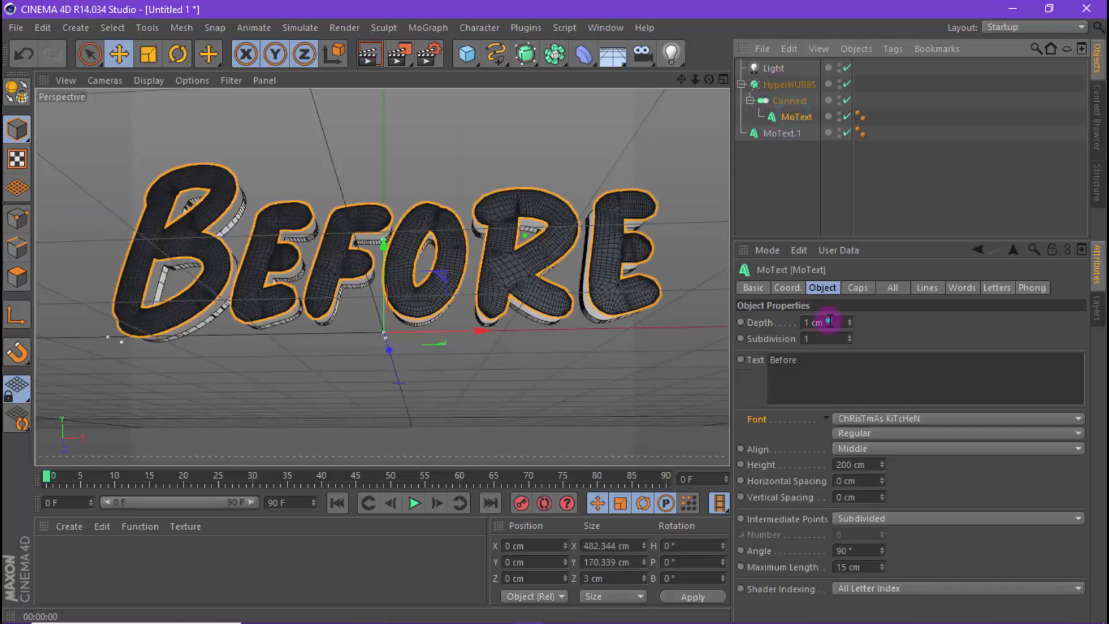
pyautogui.click(829, 322)
pyautogui.write('5')
pyautogui.press('Return')
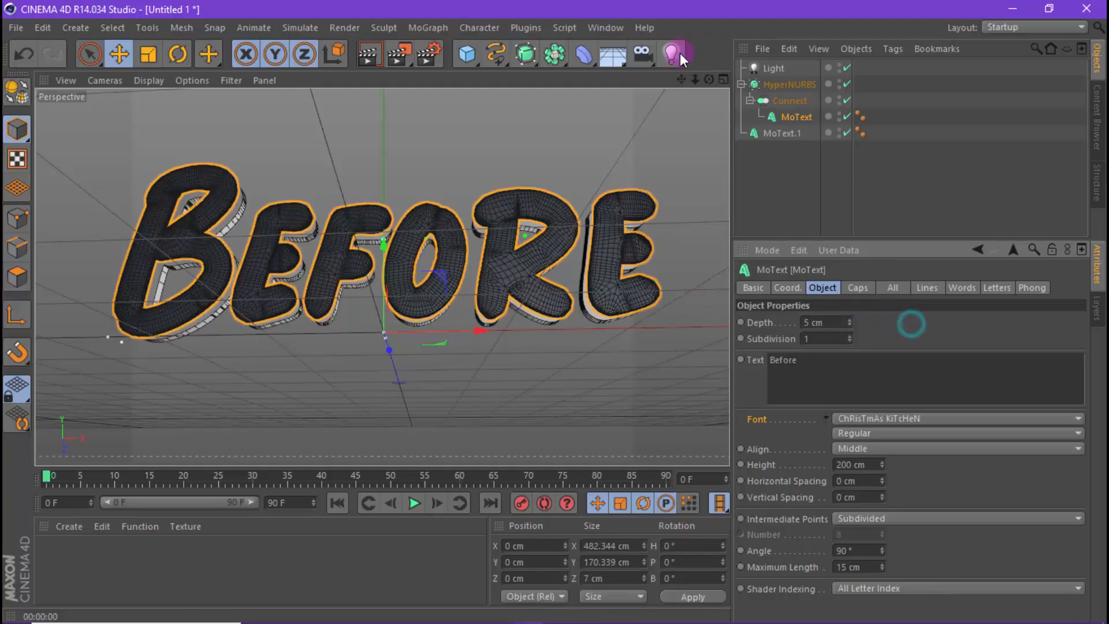
# Render a preview from a new angle and move the rear text closer to the front text, to Z about 10.3 cm.
pyautogui.moveTo(695, 77); pyautogui.dragTo(553, 312)
pyautogui.click(369, 55)
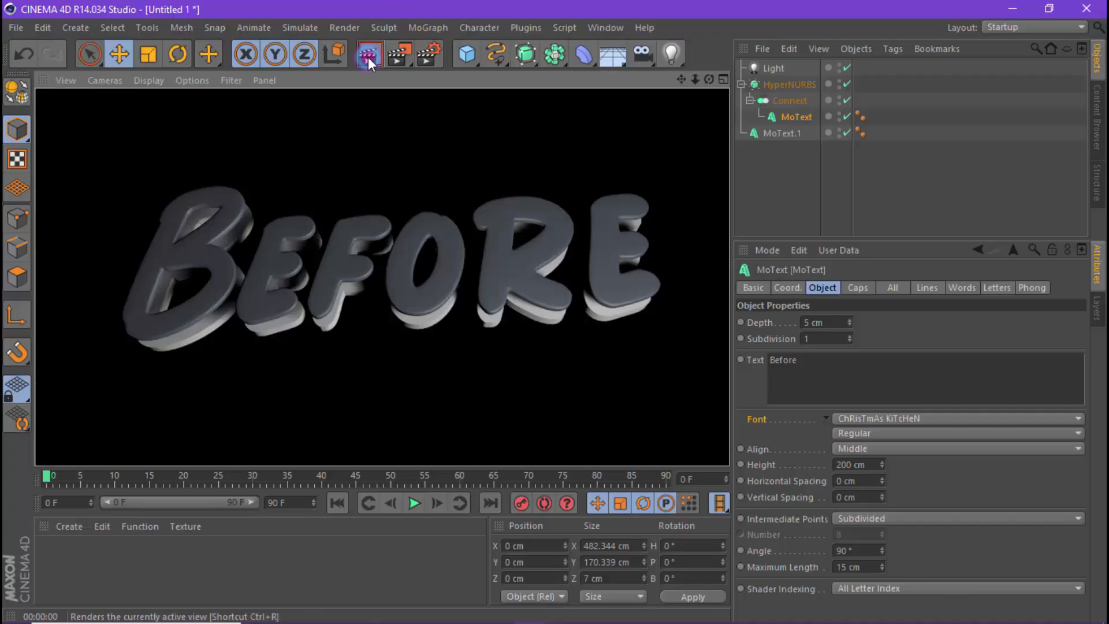
pyautogui.click(777, 134)
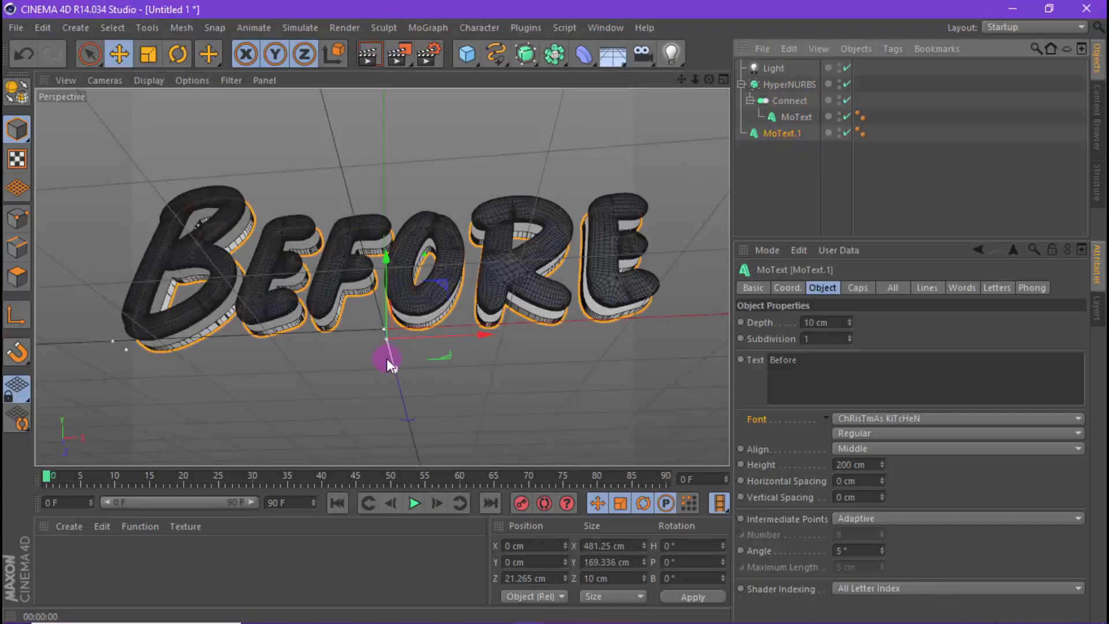
pyautogui.moveTo(395, 369); pyautogui.dragTo(391, 365)
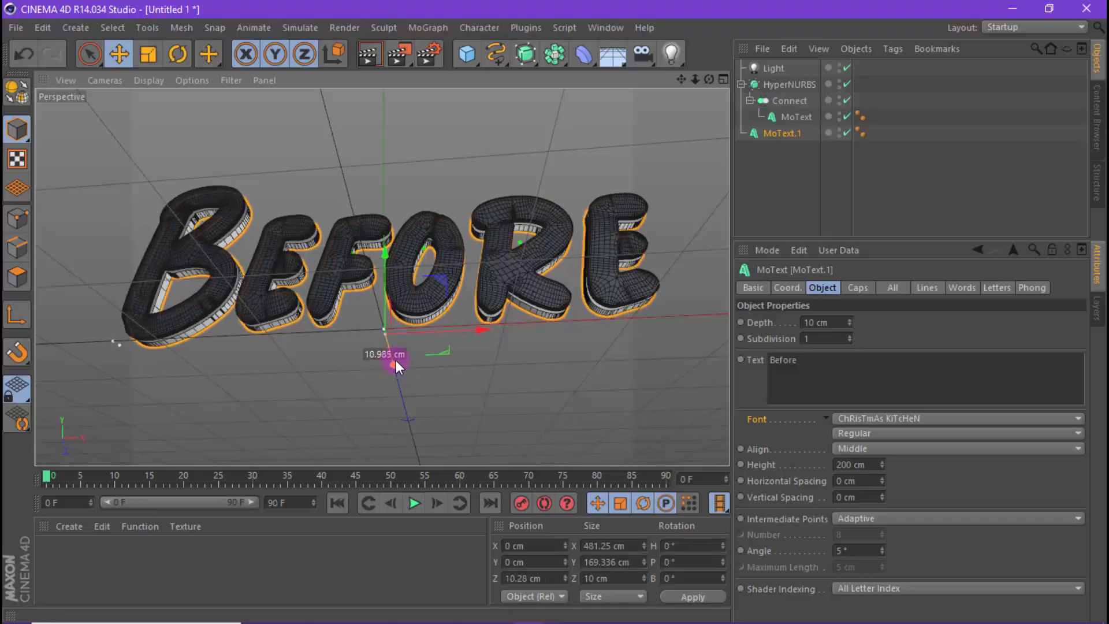
# Give the rear text a Fillet Cap at its start with a 2 cm radius and 2 steps.
pyautogui.click(858, 288)
pyautogui.click(869, 322)
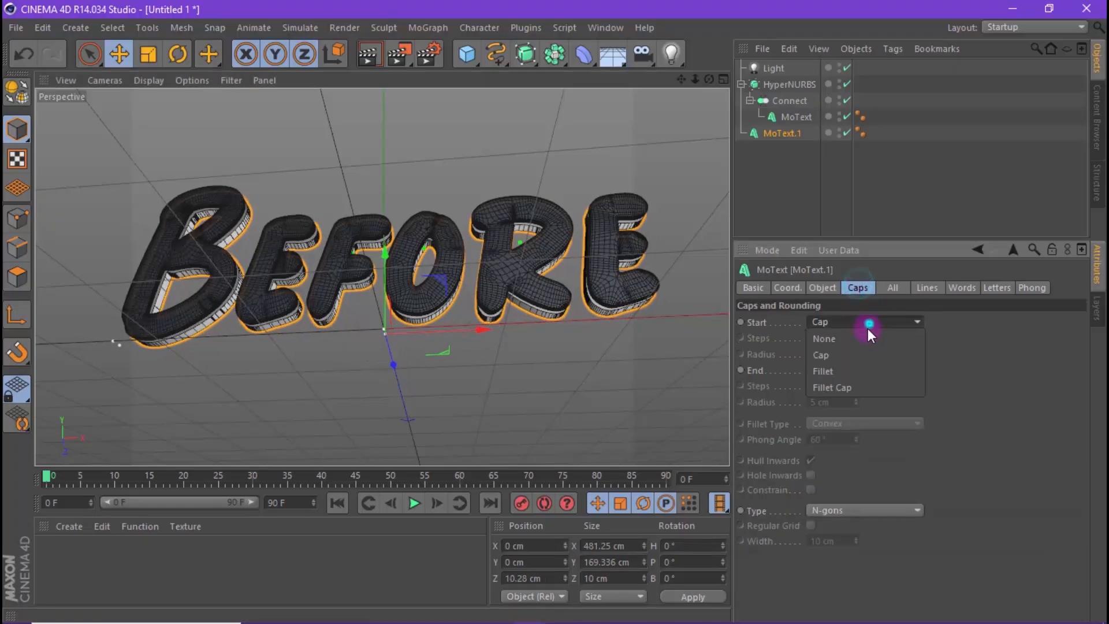
pyautogui.click(865, 387)
pyautogui.doubleClick(836, 354)
pyautogui.write('2')
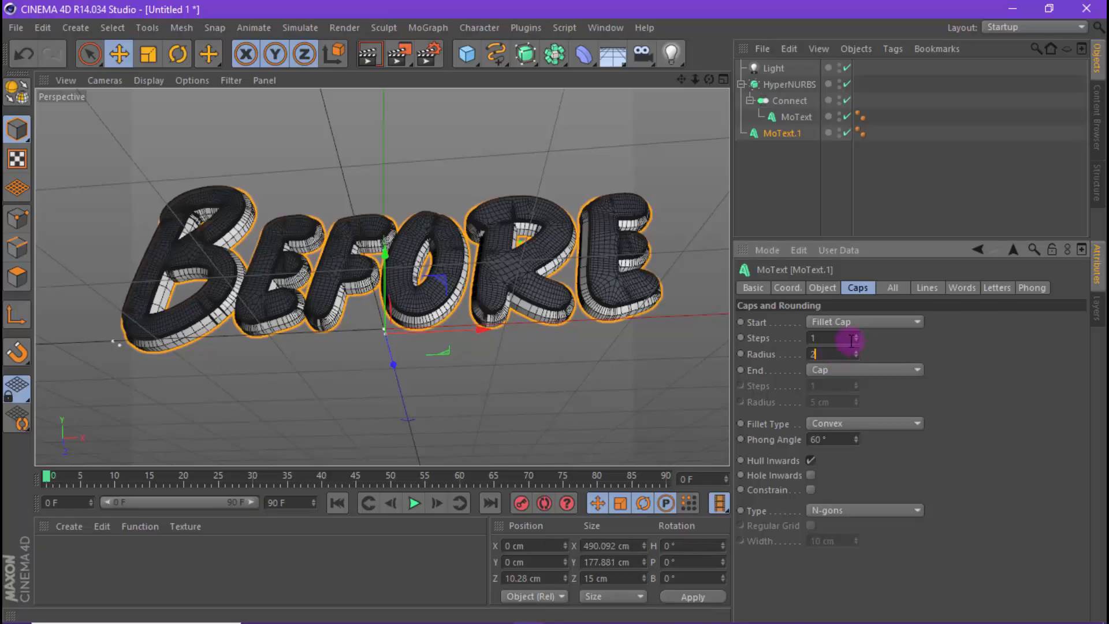
pyautogui.press('Return')
pyautogui.click(856, 336)
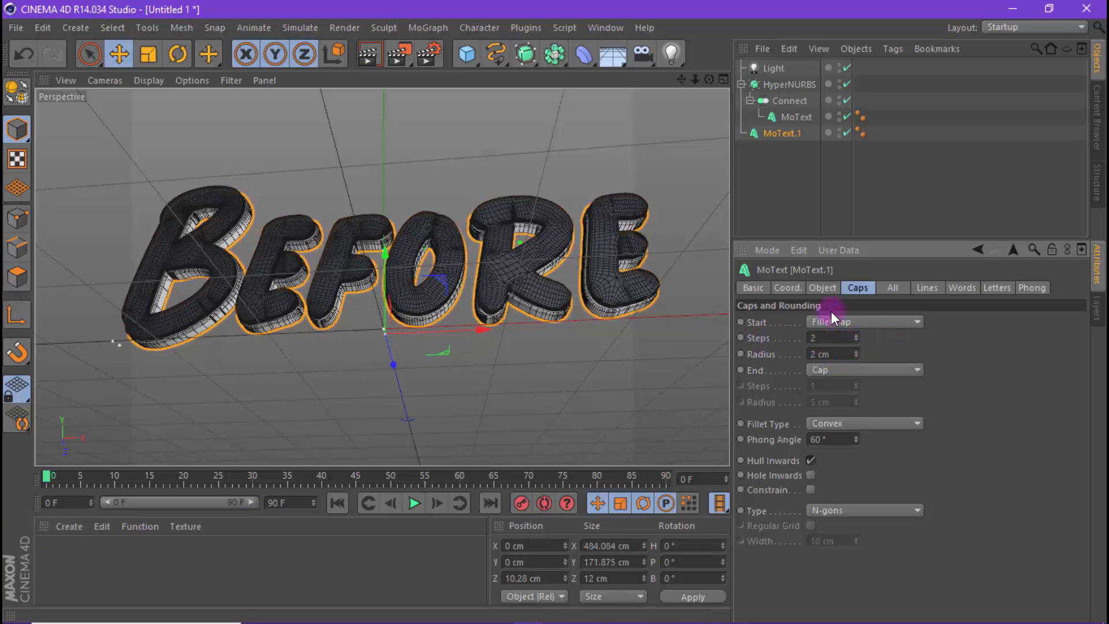
# Set the rear text's depth to 8 cm and render a preview of the view.
pyautogui.click(823, 288)
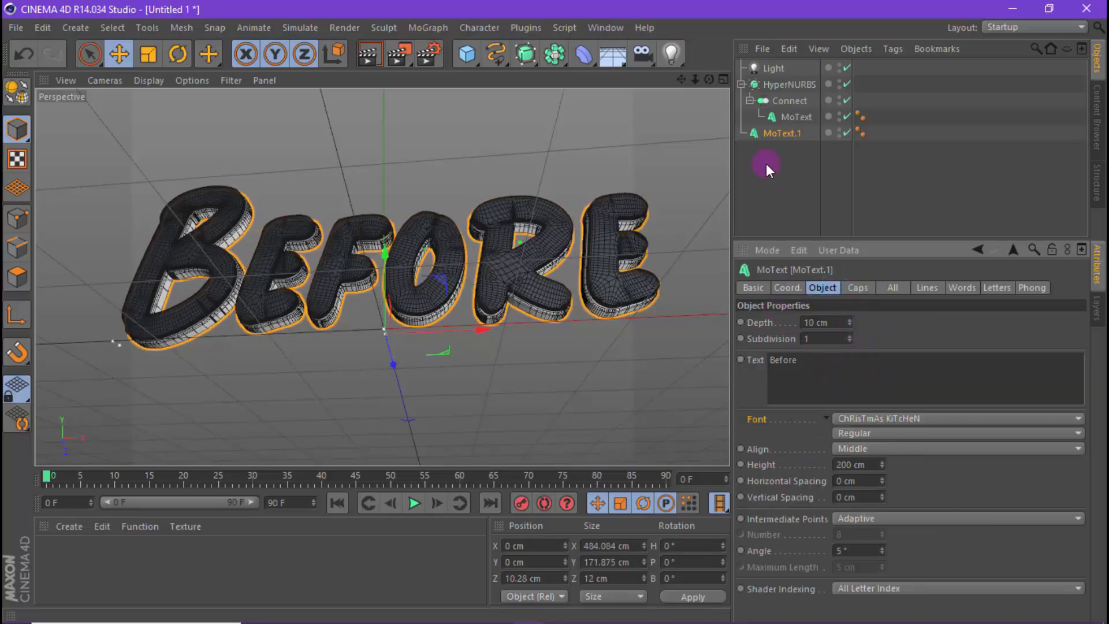
pyautogui.moveTo(838, 323); pyautogui.dragTo(658, 303)
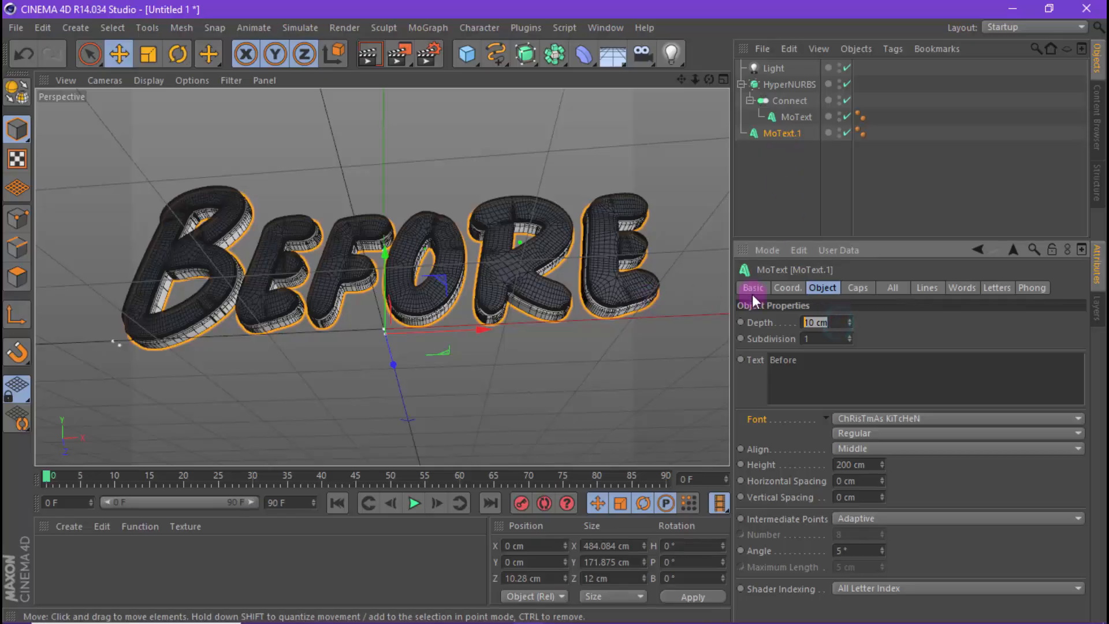
pyautogui.write('8')
pyautogui.click(891, 316)
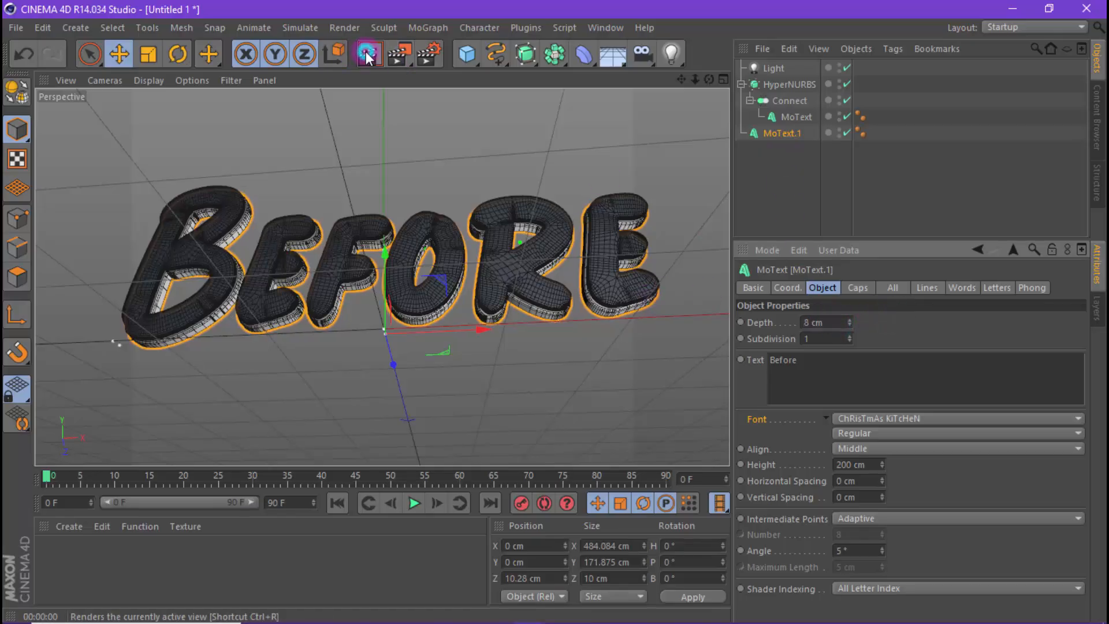
pyautogui.click(400, 55)
pyautogui.click(410, 196)
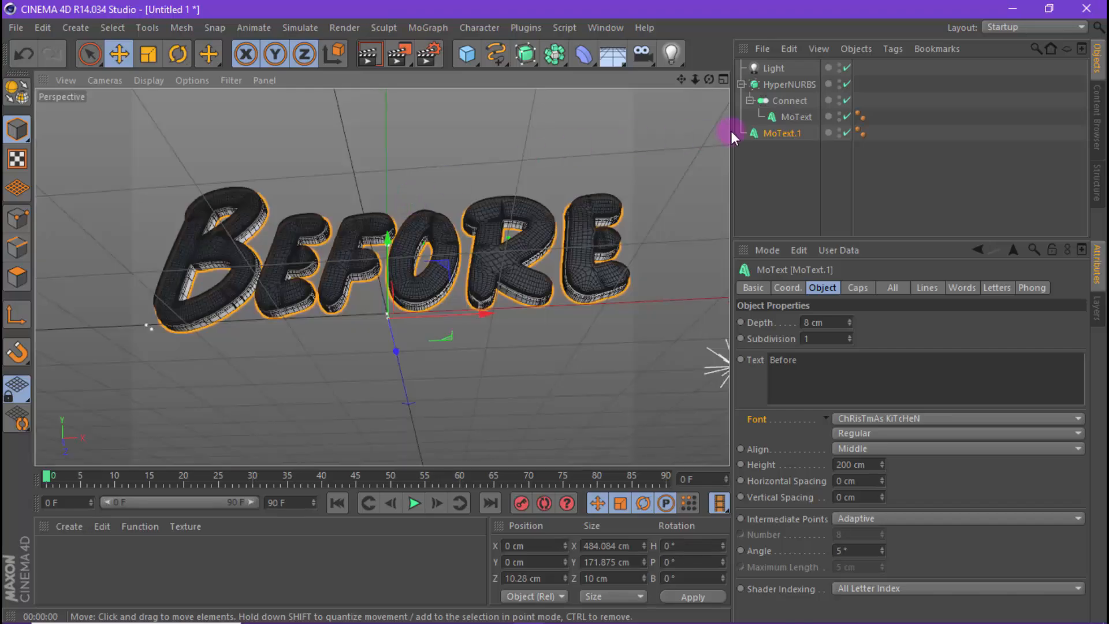
# Duplicate the rear text and move the copy back to Z about 21.8 cm, checking it in a render preview.
pyautogui.click(777, 134)
pyautogui.keyDown('ctrl'); pyautogui.moveTo(778, 134); pyautogui.dragTo(779, 150); pyautogui.keyUp('ctrl')
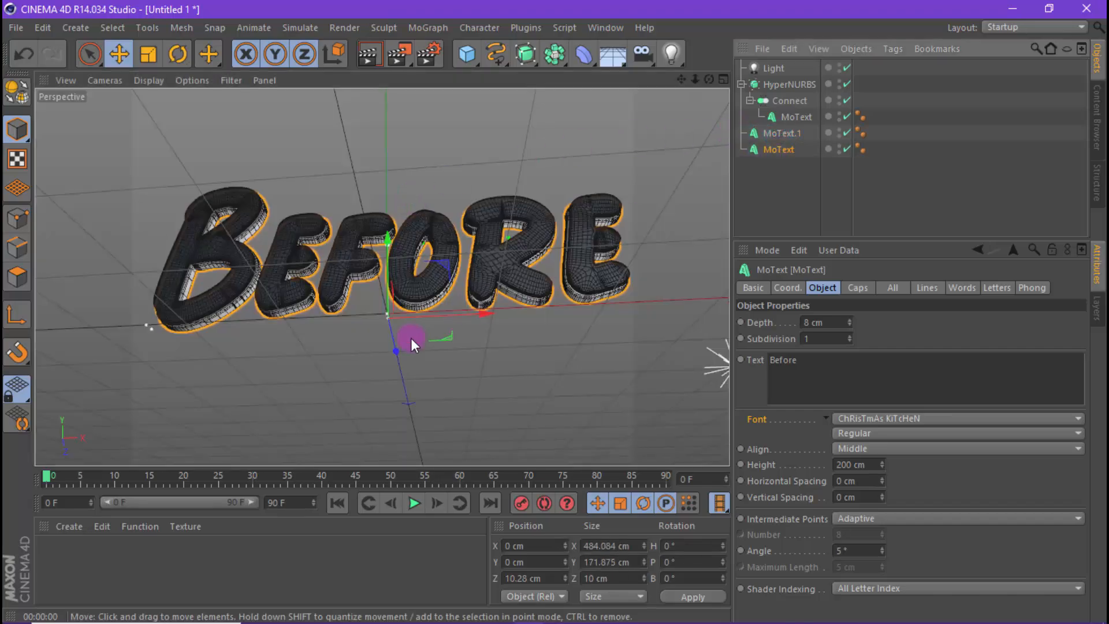
pyautogui.moveTo(394, 344); pyautogui.dragTo(397, 329)
pyautogui.click(370, 55)
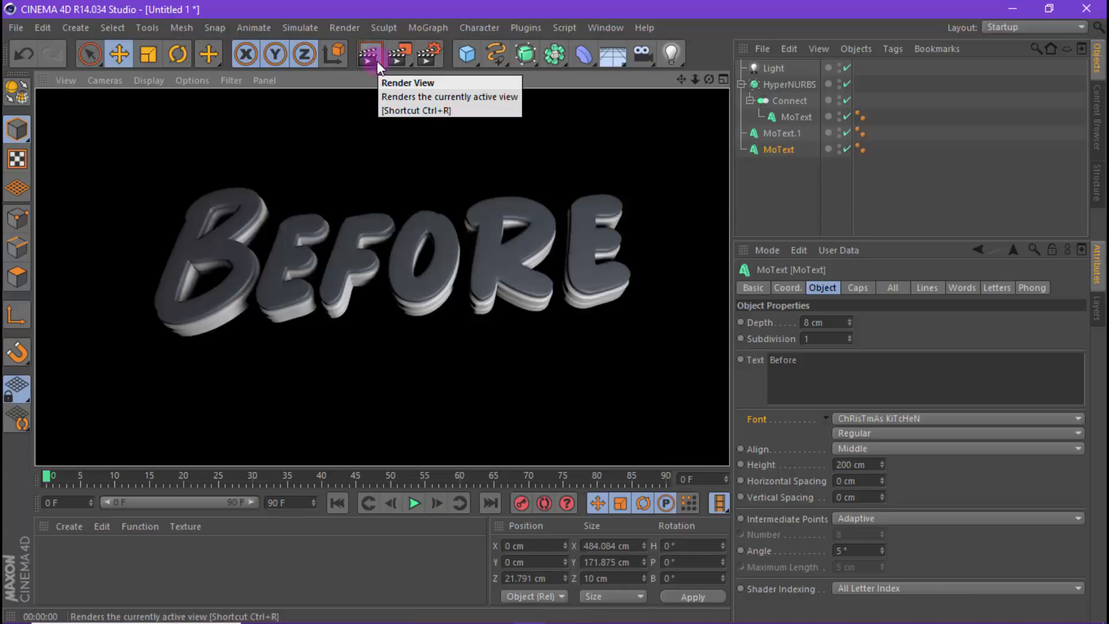
# Adjust the copied text's depth position to Z about 24.9 cm, checking the layer spacing with render previews.
pyautogui.click(405, 344)
pyautogui.moveTo(385, 341); pyautogui.dragTo(391, 345)
pyautogui.click(372, 68)
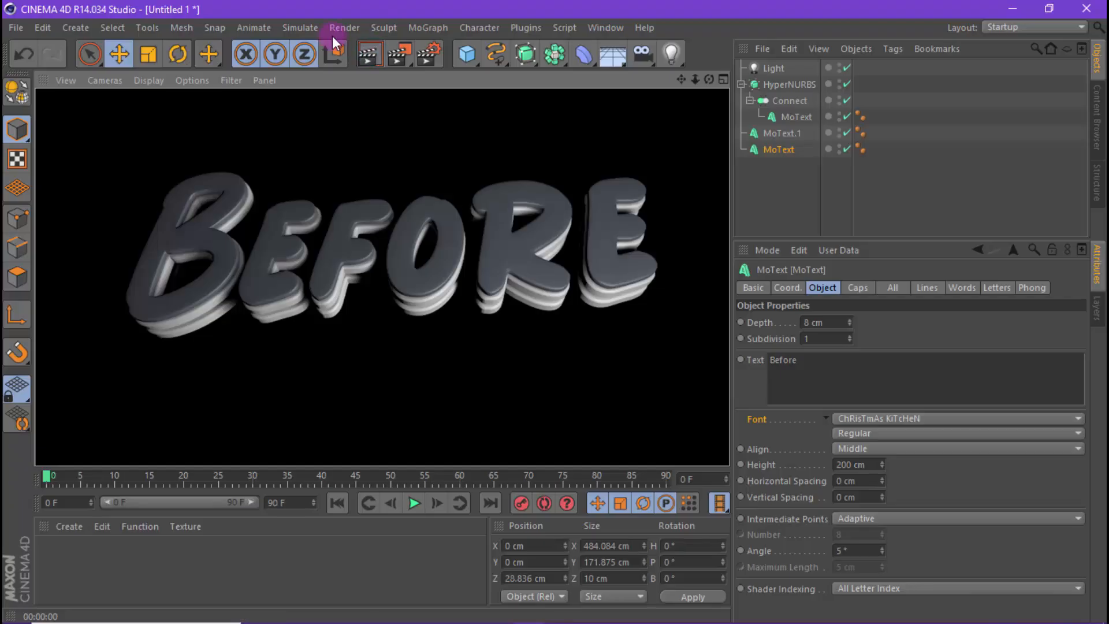
pyautogui.click(387, 351)
pyautogui.moveTo(387, 351); pyautogui.dragTo(383, 358)
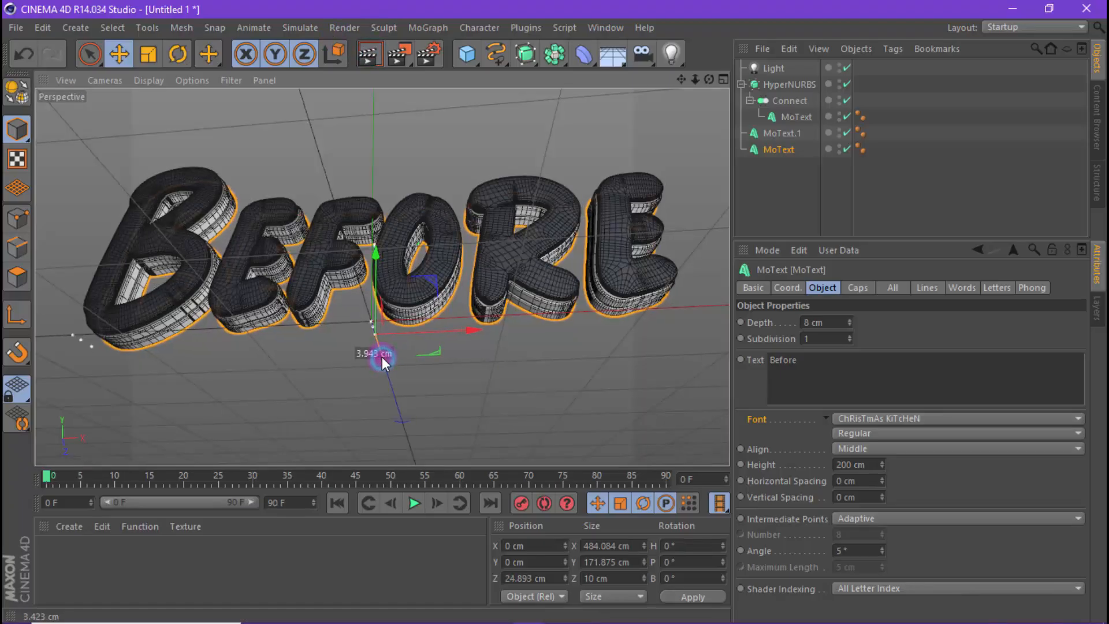
pyautogui.click(370, 52)
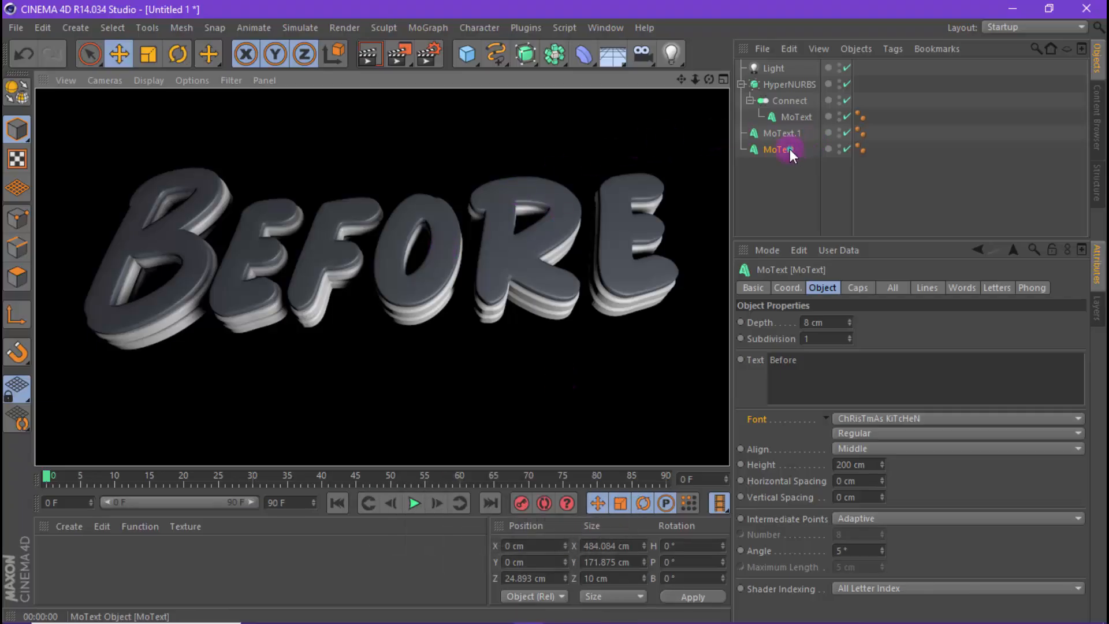
# Duplicate the rearmost text and give the copy start and end Fillet Caps, each with 1 step and a 1 cm radius.
pyautogui.keyDown('ctrl'); pyautogui.moveTo(789, 149); pyautogui.dragTo(781, 167); pyautogui.keyUp('ctrl')
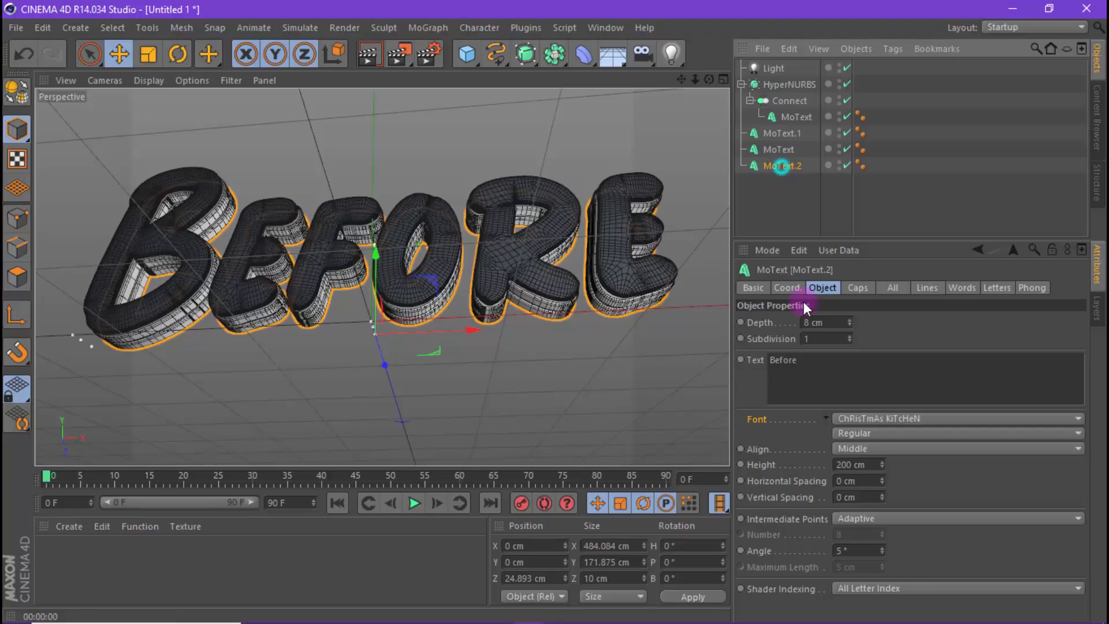
pyautogui.click(857, 287)
pyautogui.click(832, 353)
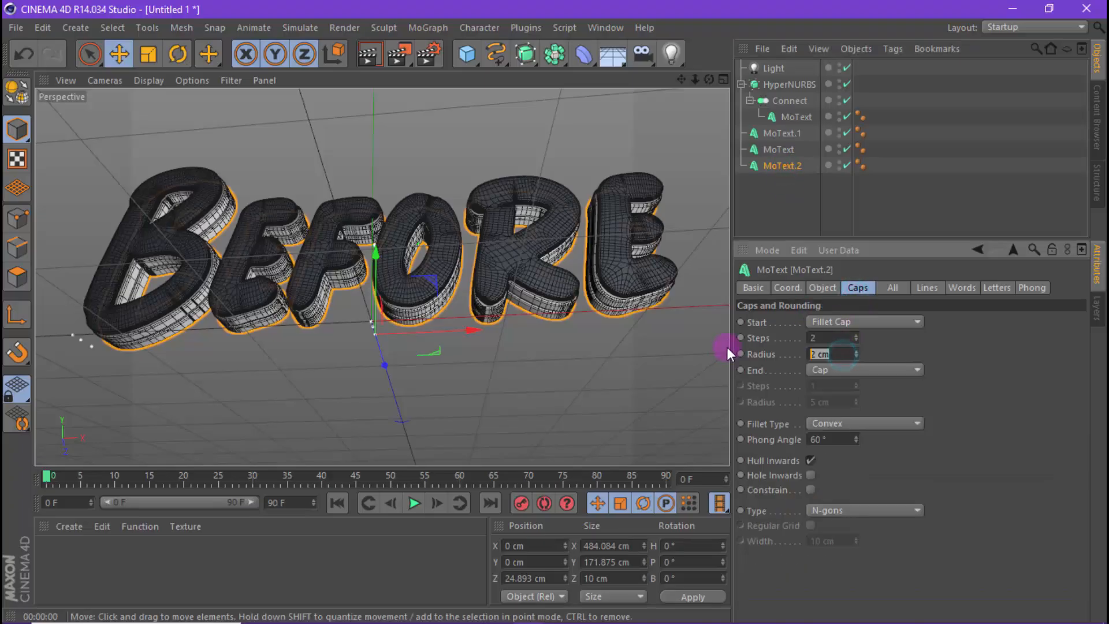
pyautogui.write('1')
pyautogui.click(827, 335)
pyautogui.click(887, 368)
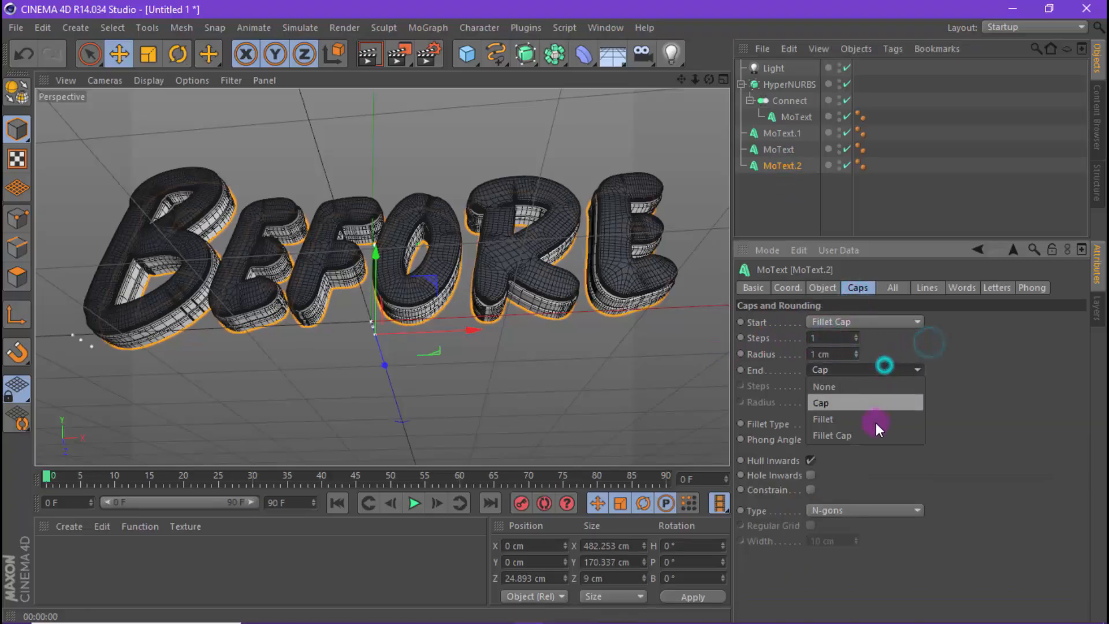
pyautogui.click(881, 434)
pyautogui.click(839, 405)
pyautogui.write('1')
pyautogui.press('Return')
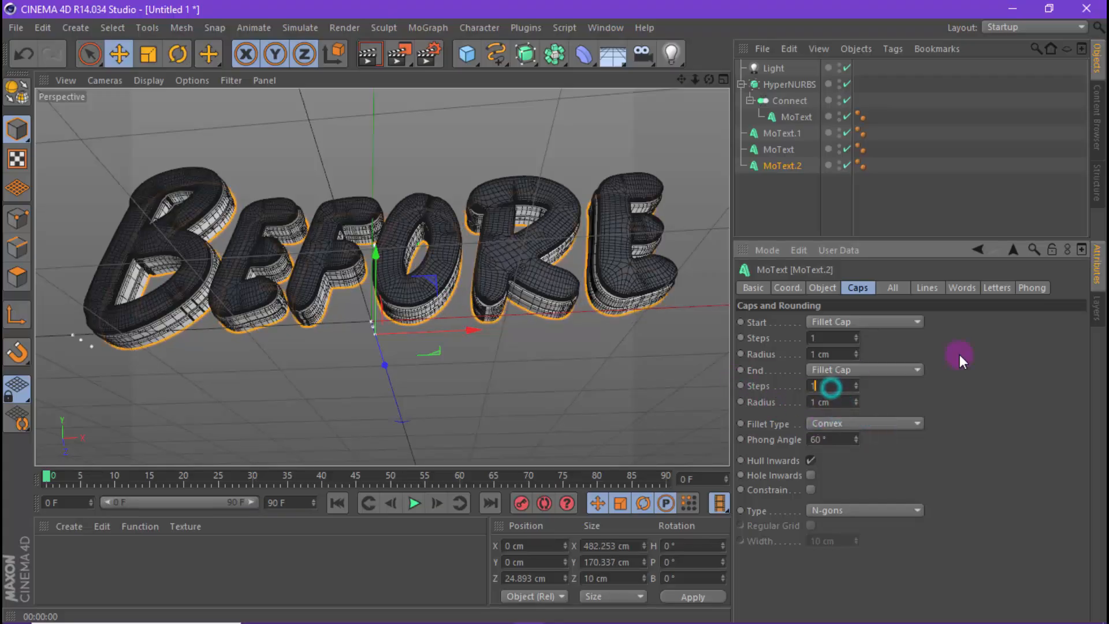
pyautogui.click(959, 355)
# Set the depth of the newest text copy to 30 cm.
pyautogui.click(820, 288)
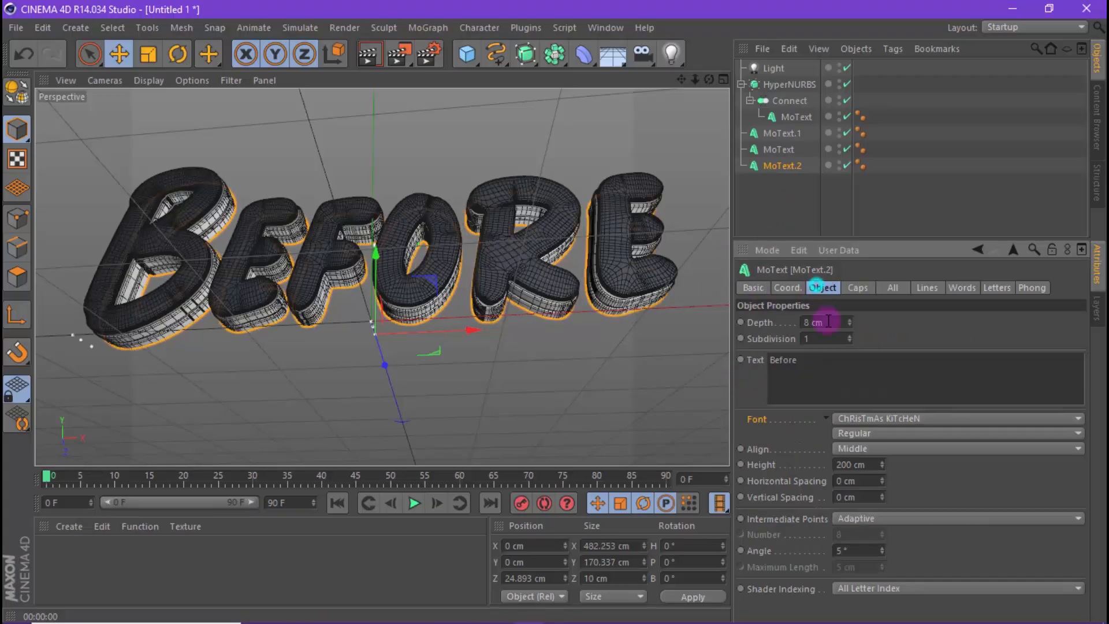
pyautogui.write('30')
pyautogui.click(976, 334)
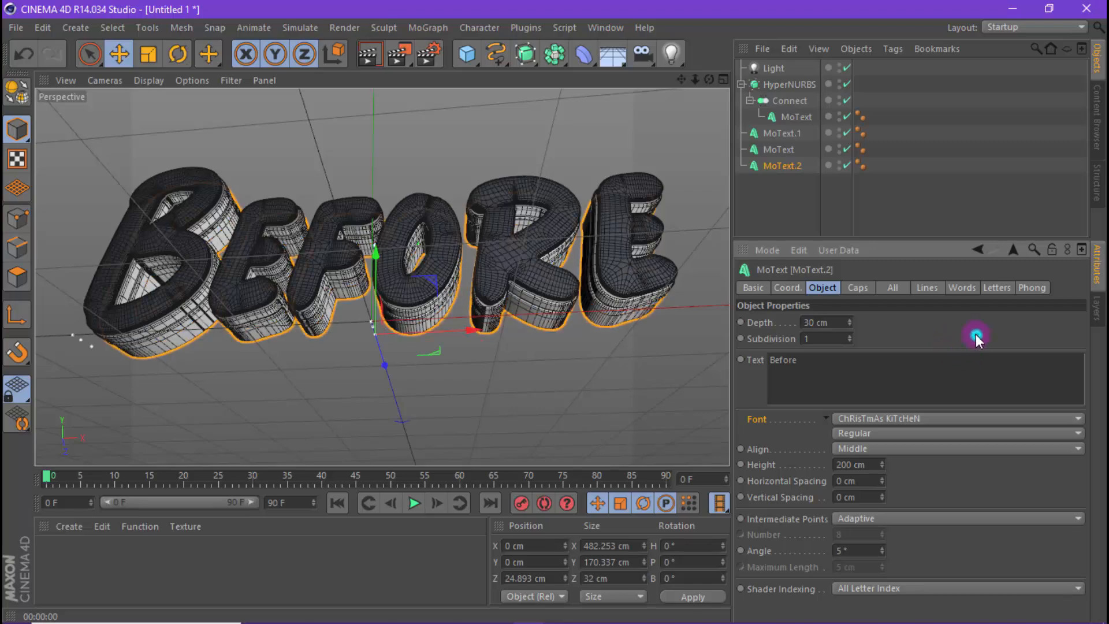
# Move the 30 cm deep text back to Z about 39.5 cm and render a preview.
pyautogui.moveTo(392, 362); pyautogui.dragTo(384, 367)
pyautogui.scroll(-2, 404, 326)
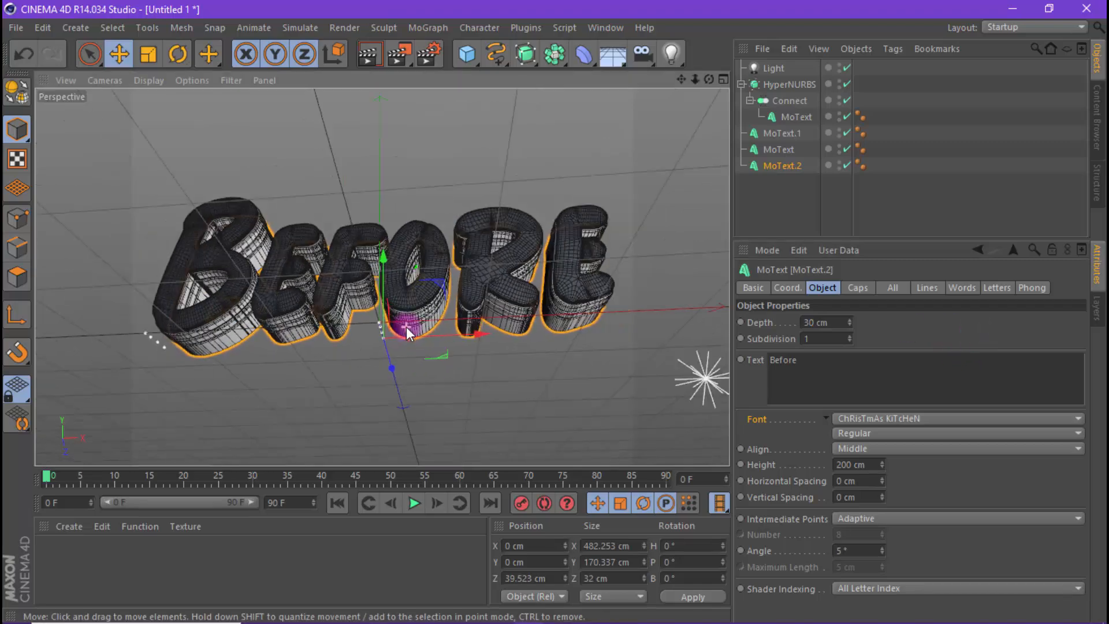
pyautogui.click(365, 54)
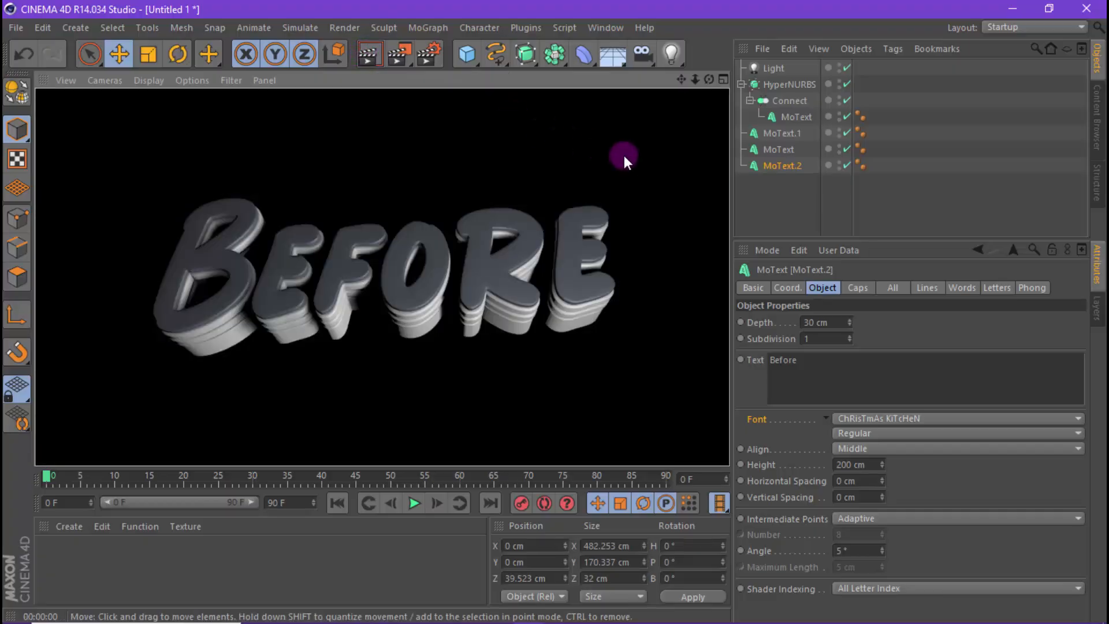
# Duplicate the two 8 cm deep text layers together, placing the copies last in the object list.
pyautogui.click(800, 133)
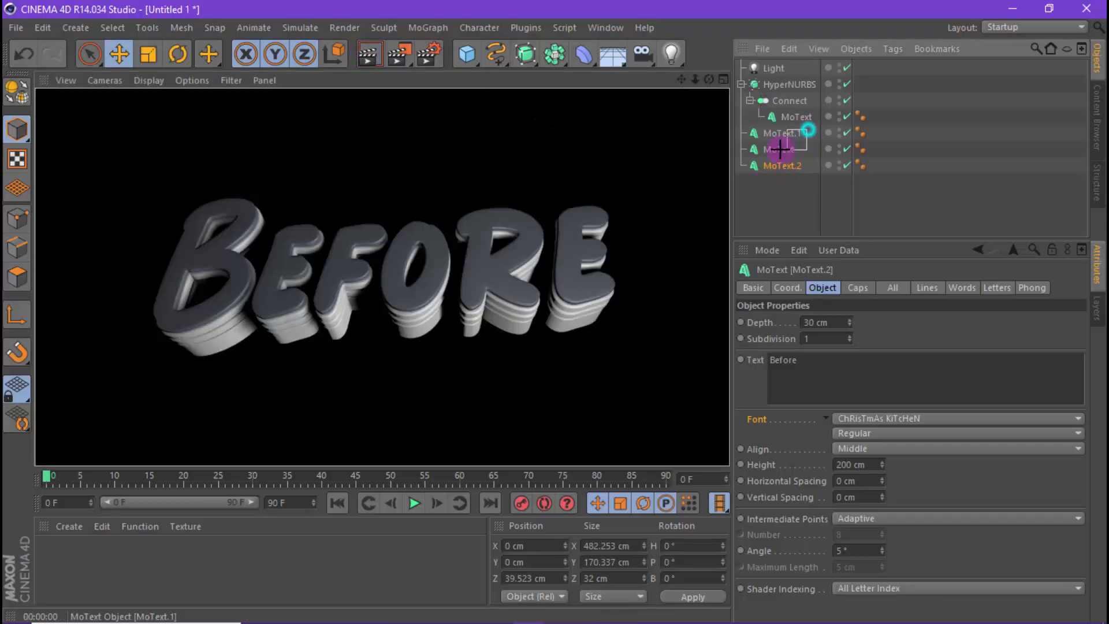
pyautogui.keyDown('ctrl'); pyautogui.click(792, 150); pyautogui.keyUp('ctrl')
pyautogui.keyDown('ctrl'); pyautogui.moveTo(782, 150); pyautogui.dragTo(786, 182); pyautogui.keyUp('ctrl')
# Move the two new text copies behind the 30 cm layer to Z about 89 cm and render a preview.
pyautogui.moveTo(387, 355); pyautogui.dragTo(383, 397)
pyautogui.click(366, 56)
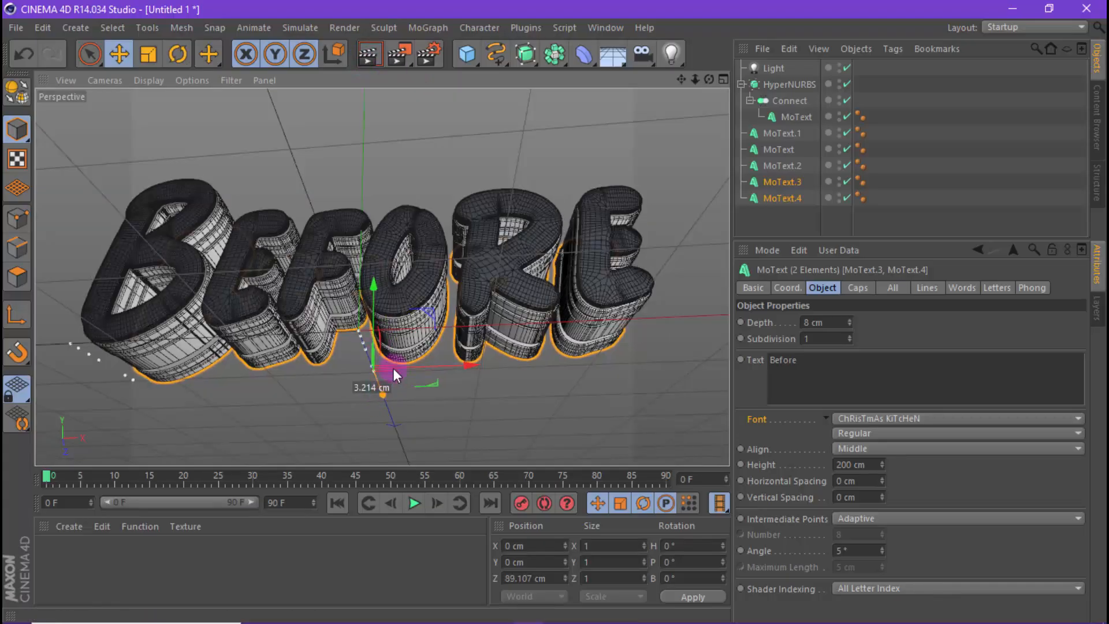
pyautogui.click(367, 56)
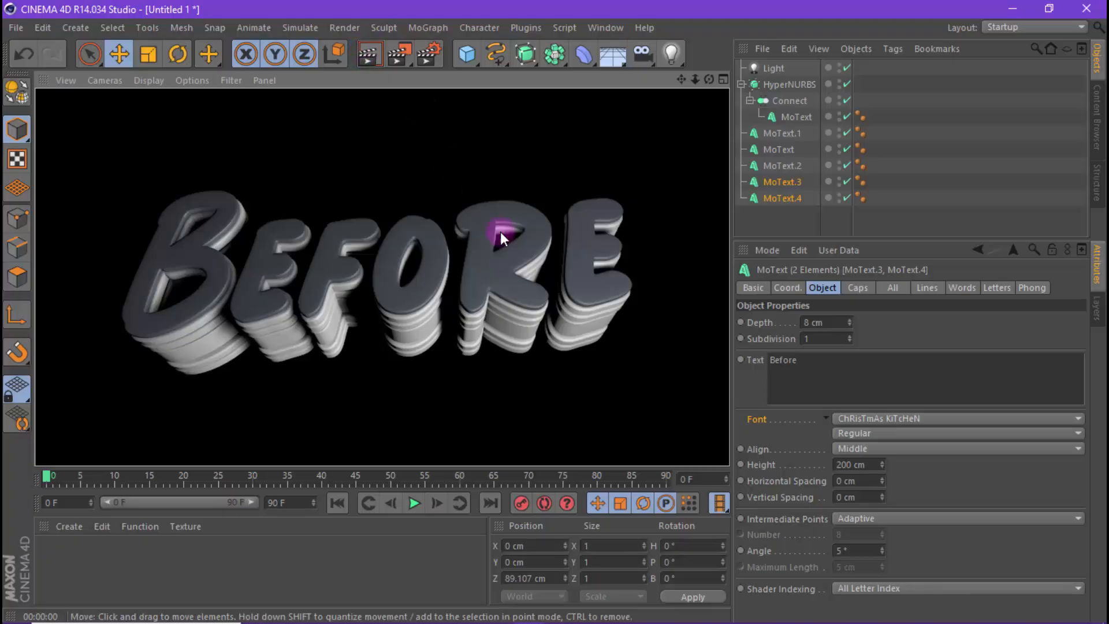
# Render a preview from another angle and switch the viewport to a shaded display without wireframe lines.
pyautogui.click(504, 265)
pyautogui.moveTo(709, 79); pyautogui.dragTo(705, 77)
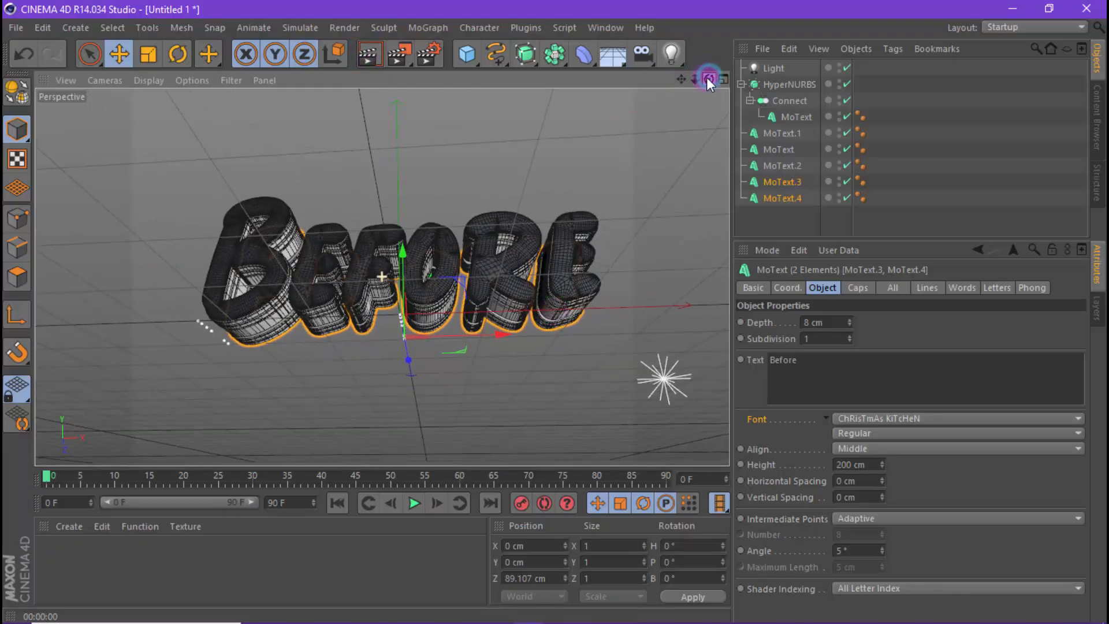
pyautogui.scroll(2, 515, 268)
pyautogui.click(370, 55)
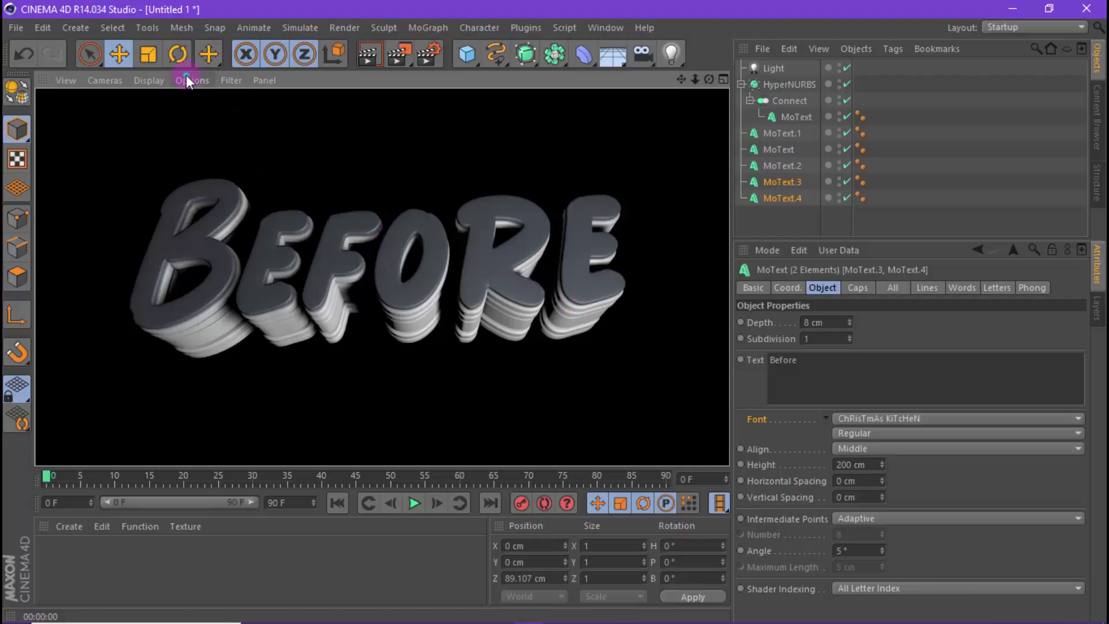
pyautogui.click(148, 81)
pyautogui.click(165, 104)
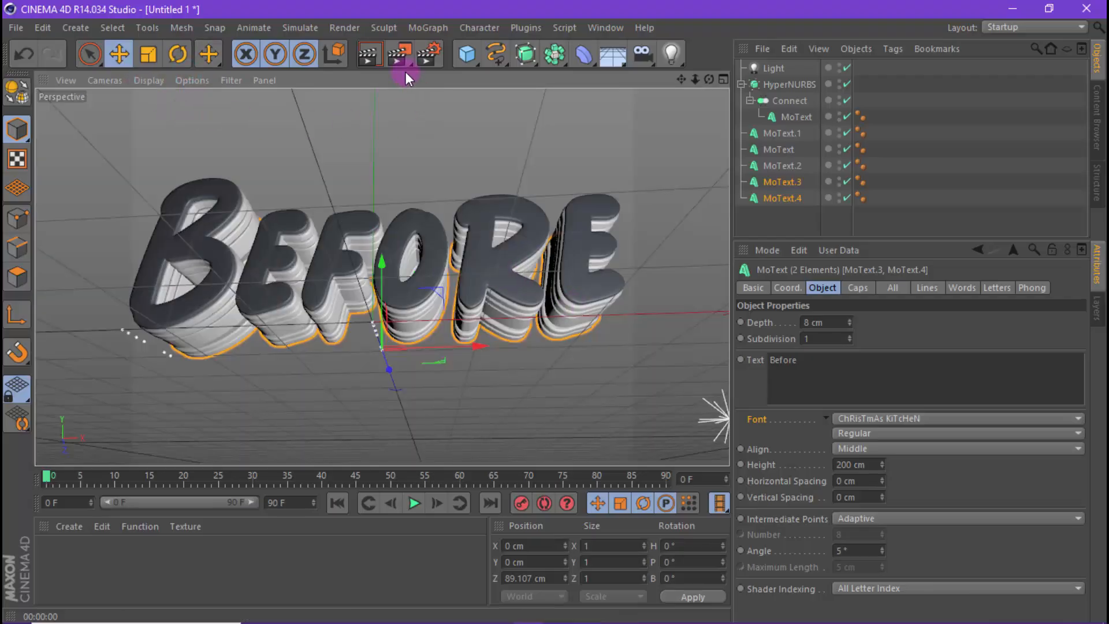
# Set the render output to the Film/Video preset HDV/HDTV 720 29.97.
pyautogui.click(430, 54)
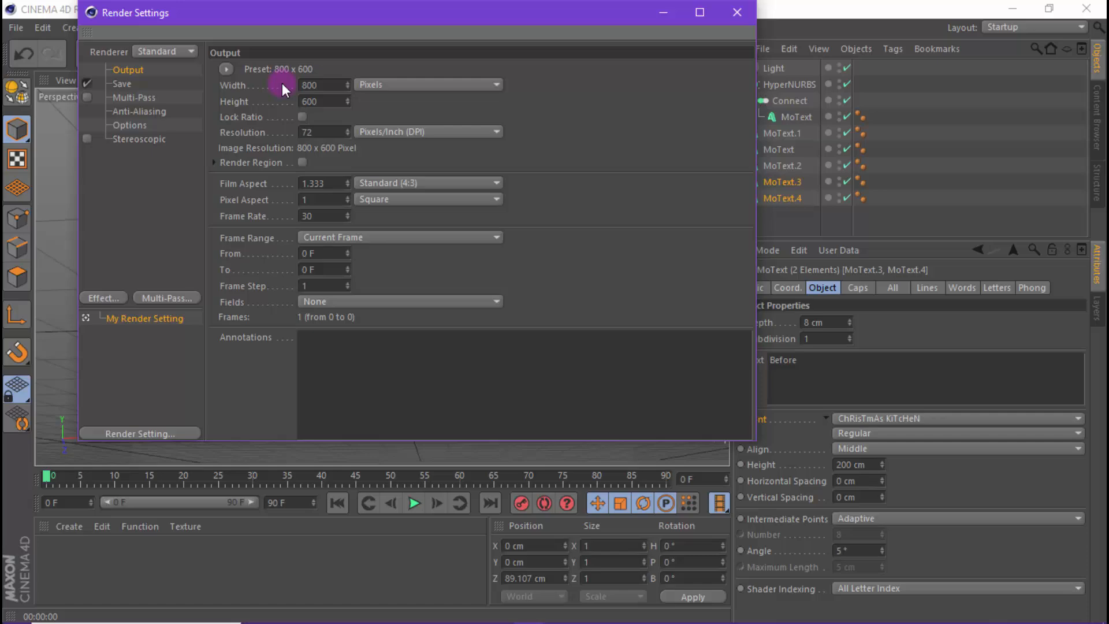
pyautogui.click(226, 69)
pyautogui.moveTo(262, 119)
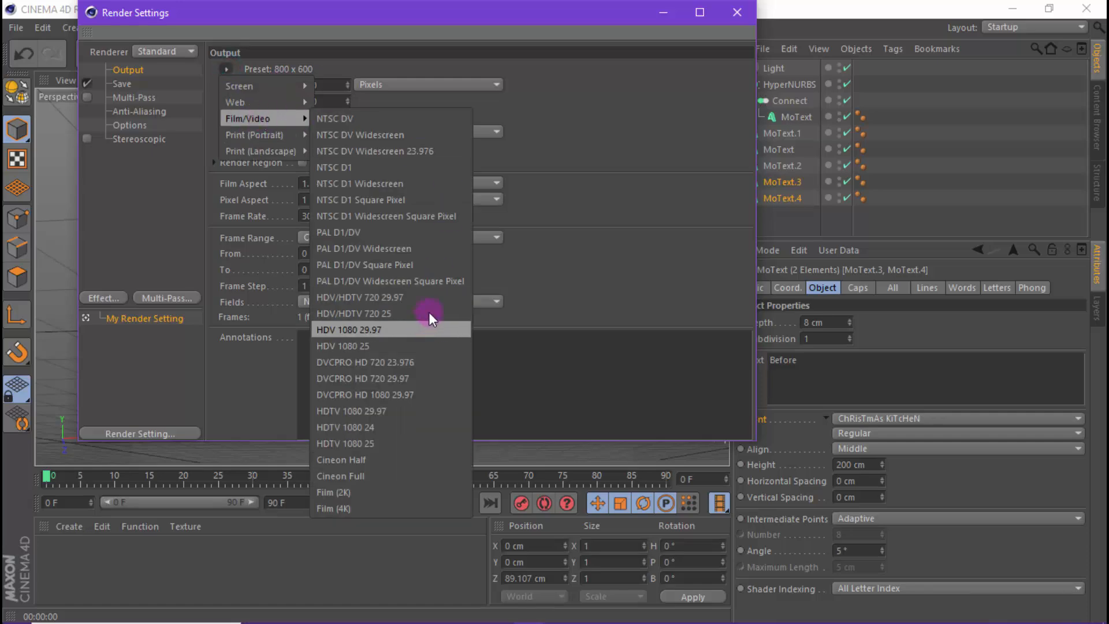
pyautogui.click(435, 296)
# Switch the render anti-aliasing to the highest-quality mode and close the render settings.
pyautogui.click(157, 113)
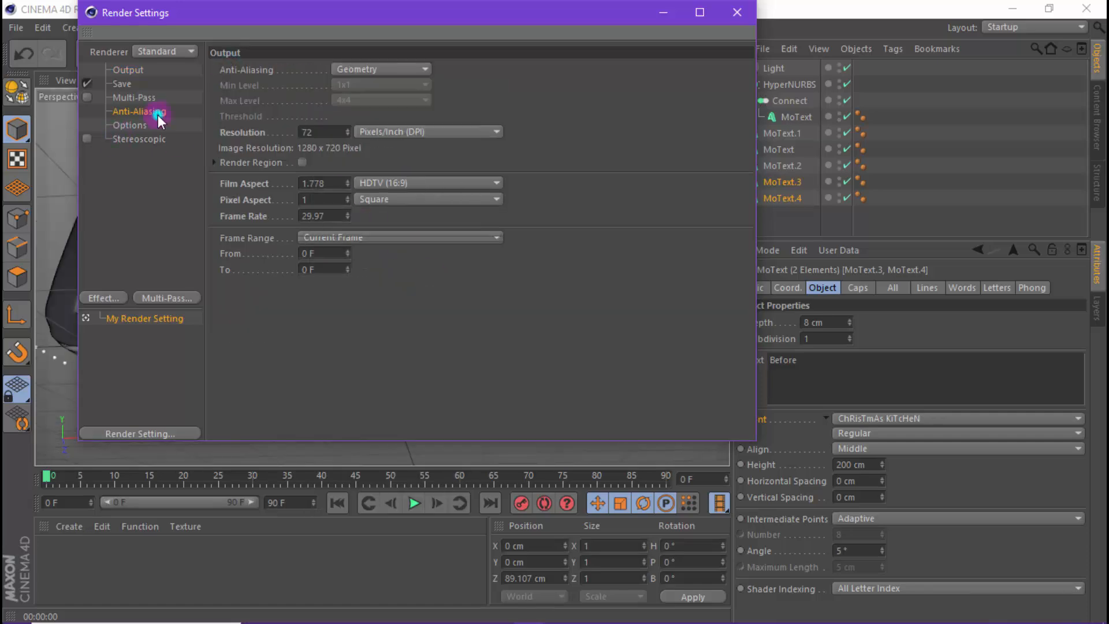
pyautogui.click(407, 70)
pyautogui.click(388, 112)
pyautogui.click(721, 12)
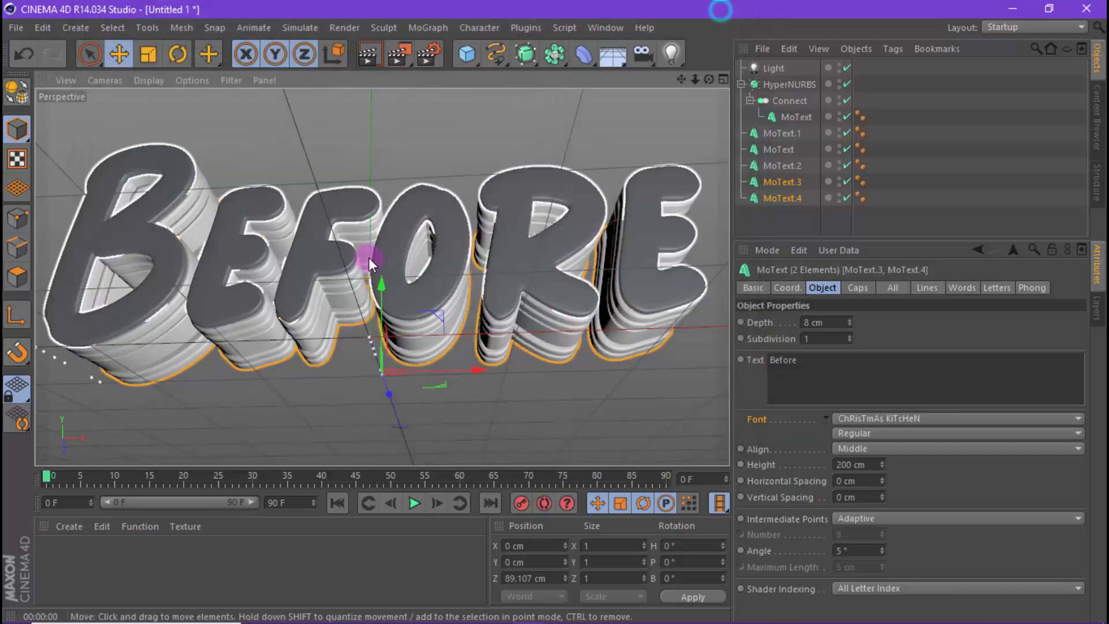
# Render a preview with the whole layered text in frame to examine its look.
pyautogui.scroll(-3, 369, 258)
pyautogui.scroll(1, 289, 255)
pyautogui.click(366, 58)
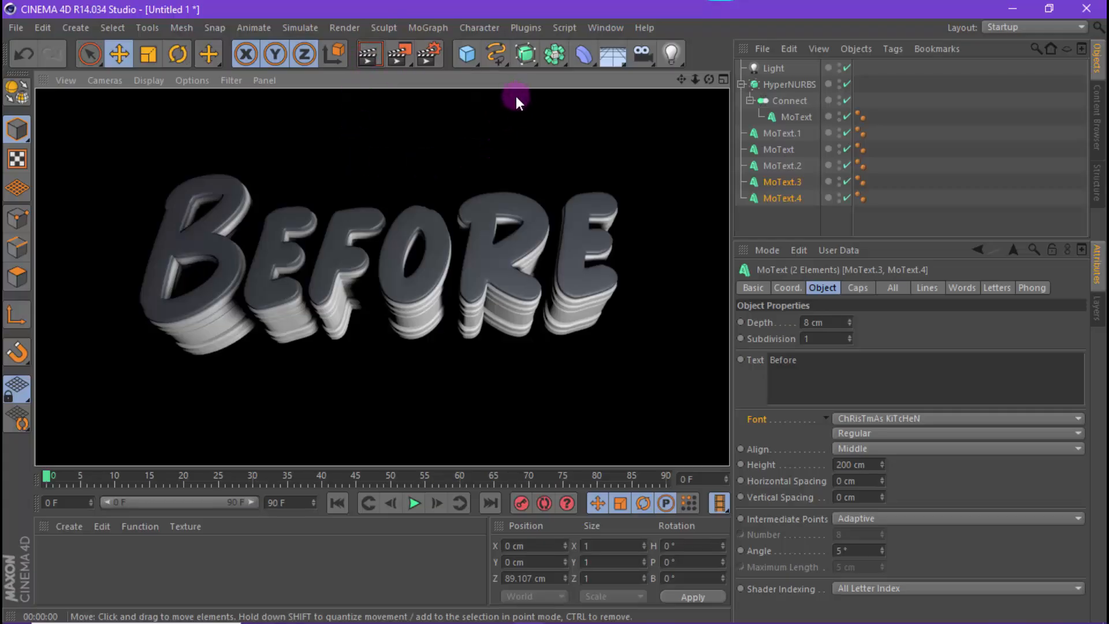
pyautogui.click(352, 201)
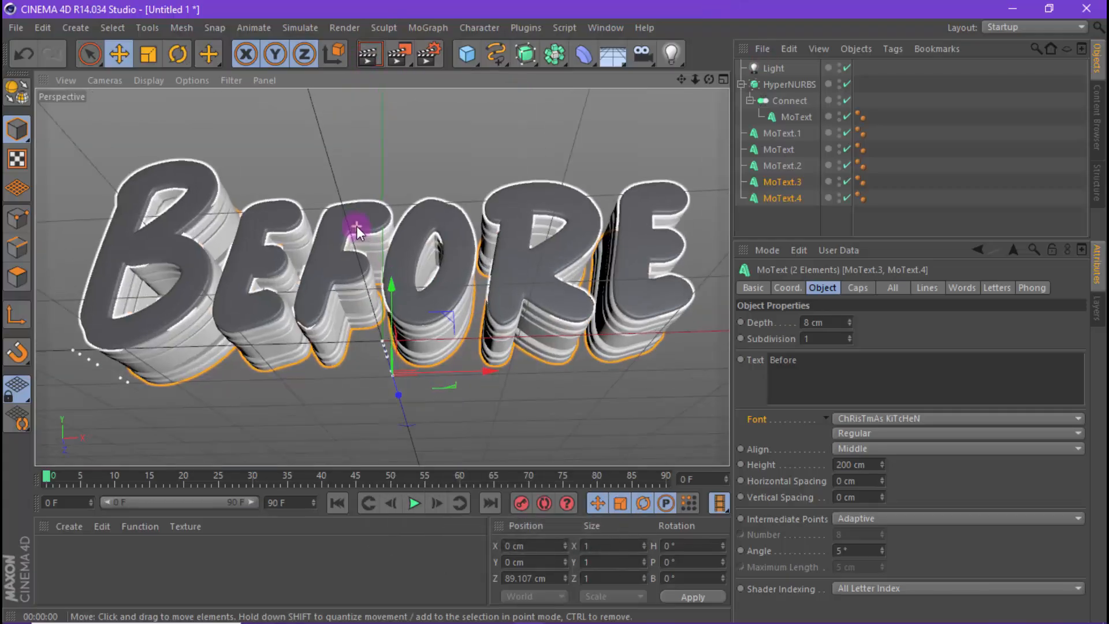
# Render a preview of the lit, layered text from the current angle.
pyautogui.click(359, 61)
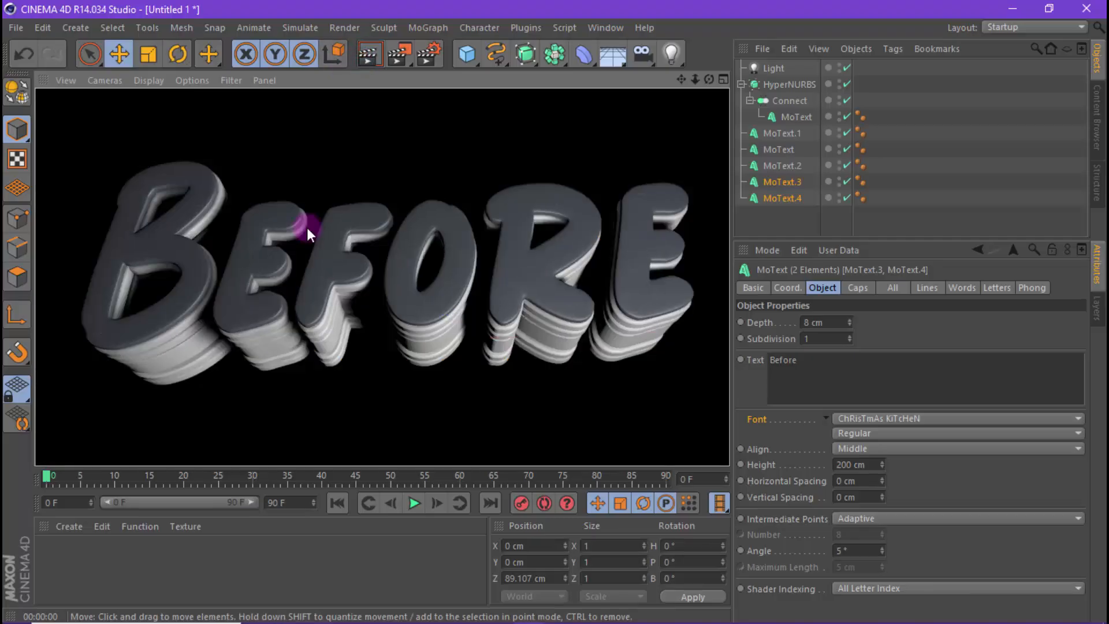
pyautogui.scroll(-2, 308, 229)
# Create a new material and set its color to golden yellow, RGB 255, 187, 0.
pyautogui.click(58, 555)
pyautogui.click(68, 526)
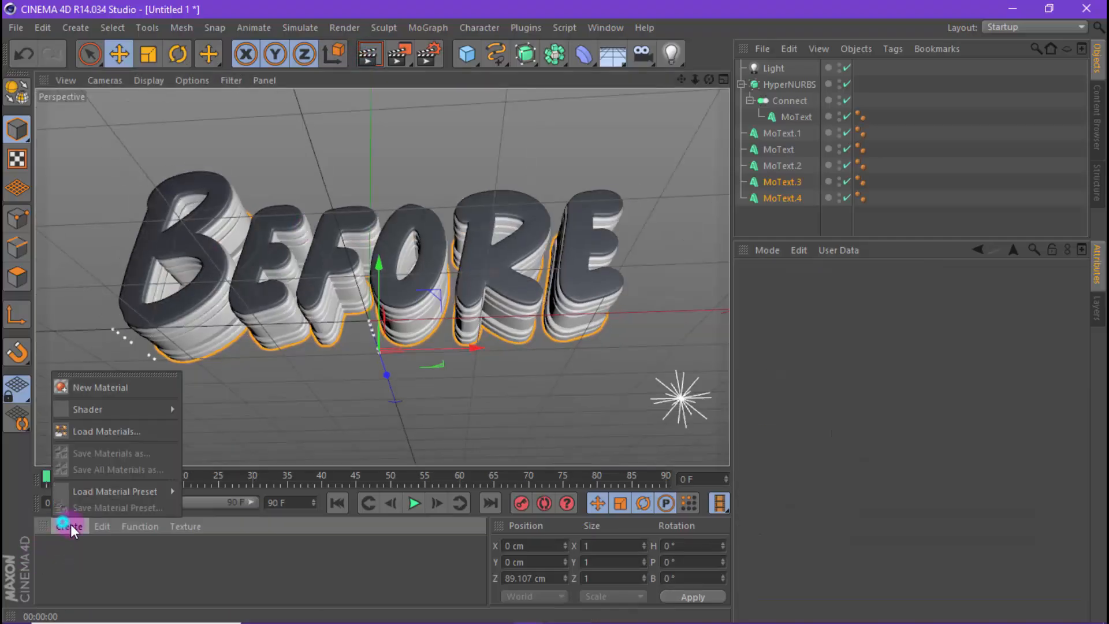
pyautogui.click(98, 396)
pyautogui.doubleClick(53, 553)
pyautogui.doubleClick(274, 272)
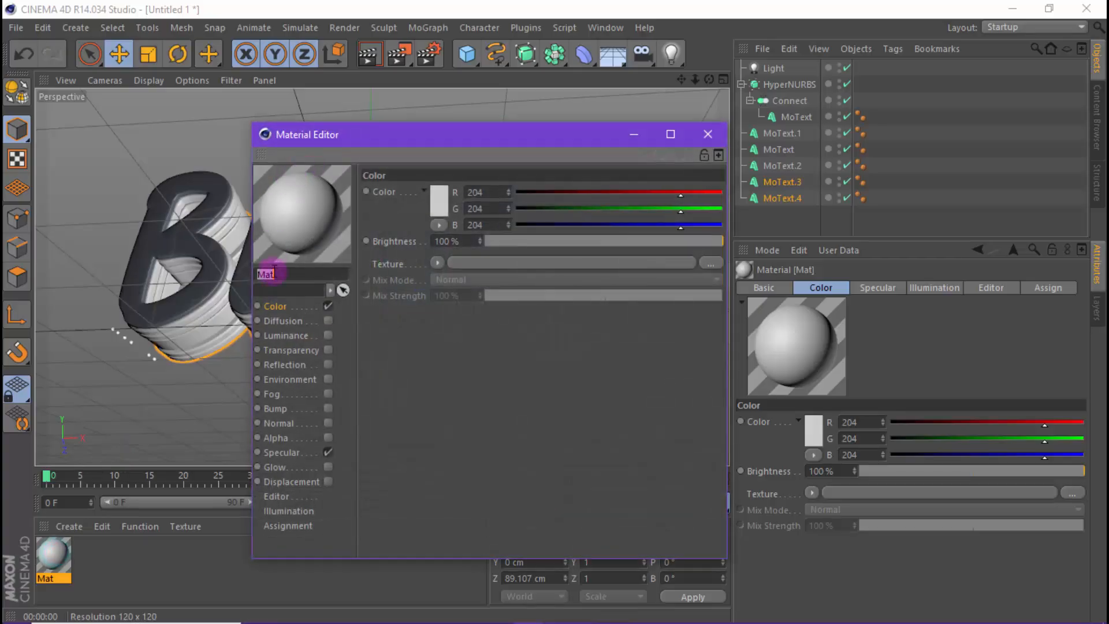
pyautogui.click(432, 198)
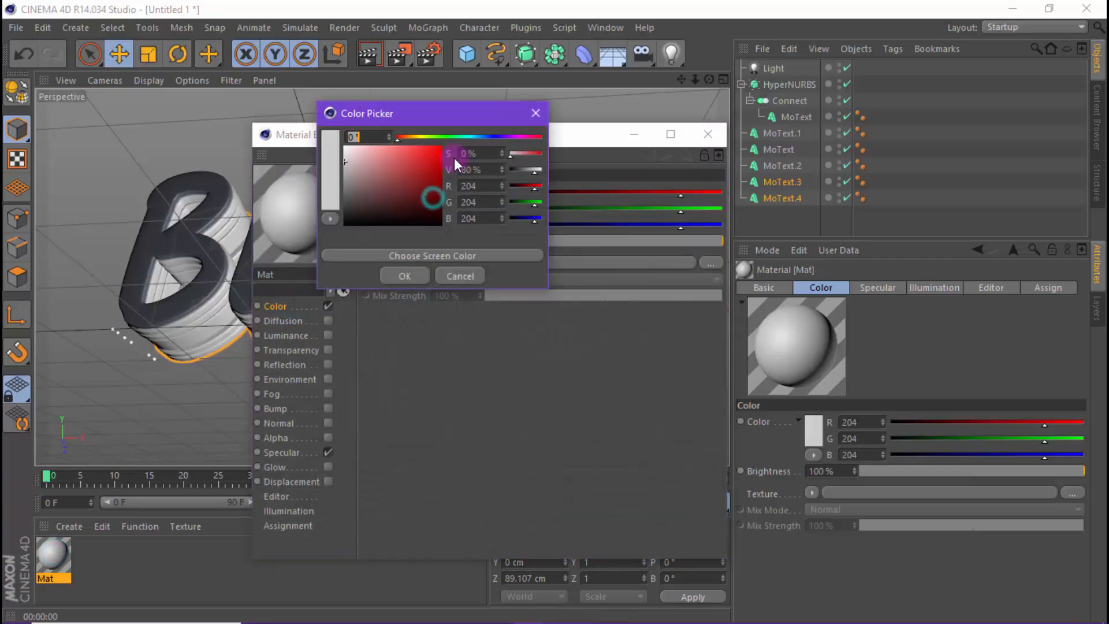
pyautogui.click(419, 137)
pyautogui.moveTo(426, 152); pyautogui.dragTo(455, 143)
pyautogui.click(415, 136)
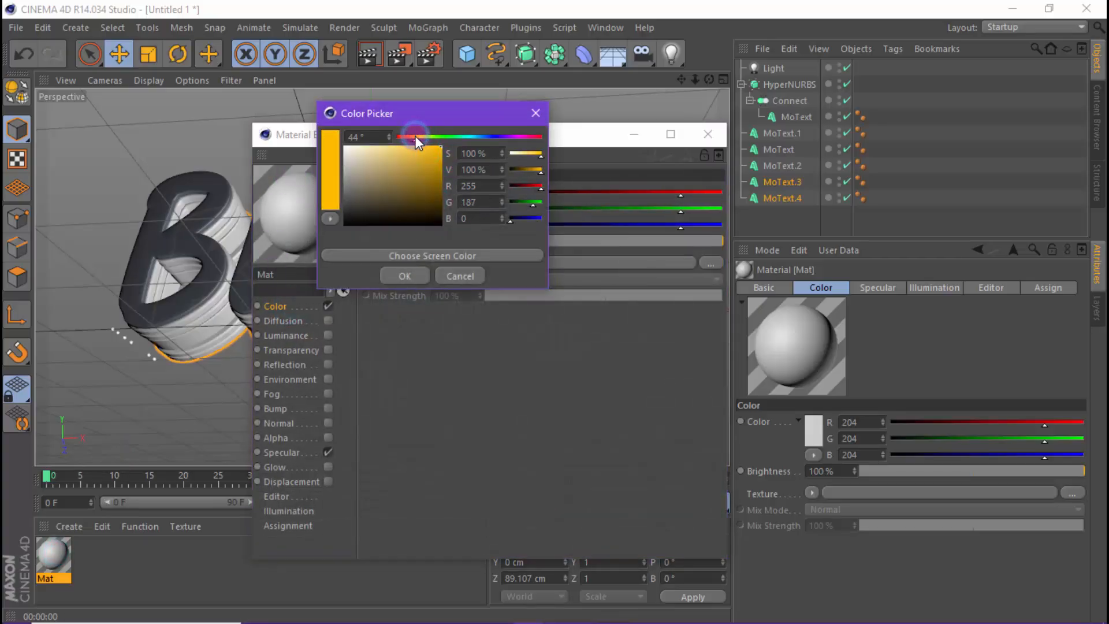
pyautogui.click(425, 275)
# Enable the gold material's Reflection, copy the base color into it and lighten it to RGB 255, 222, 132.
pyautogui.rightClick(393, 192)
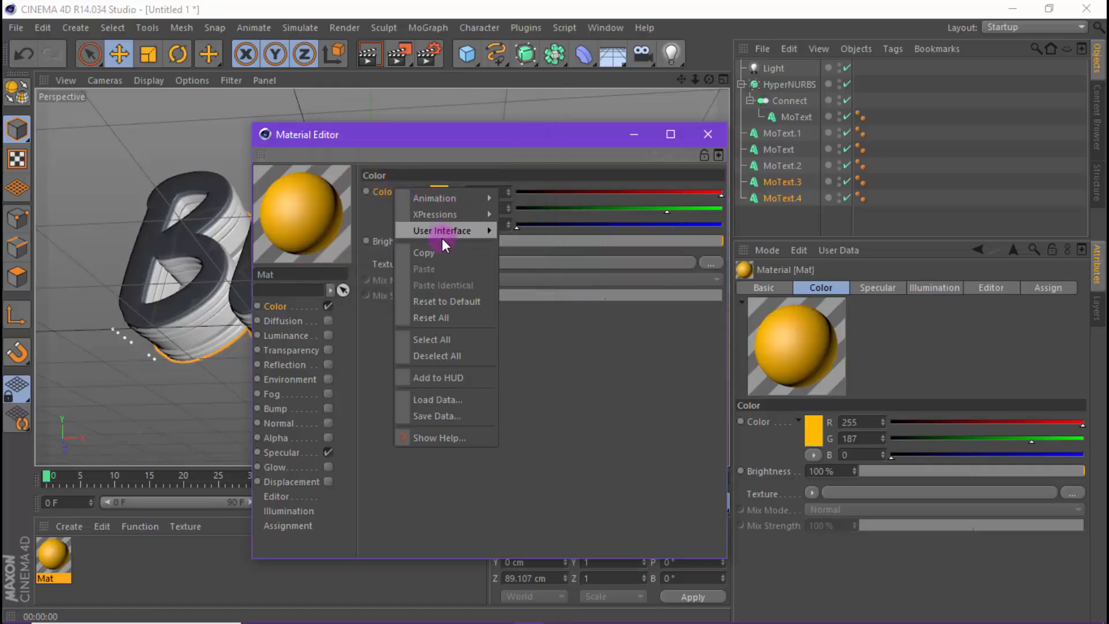
pyautogui.click(445, 247)
pyautogui.click(328, 364)
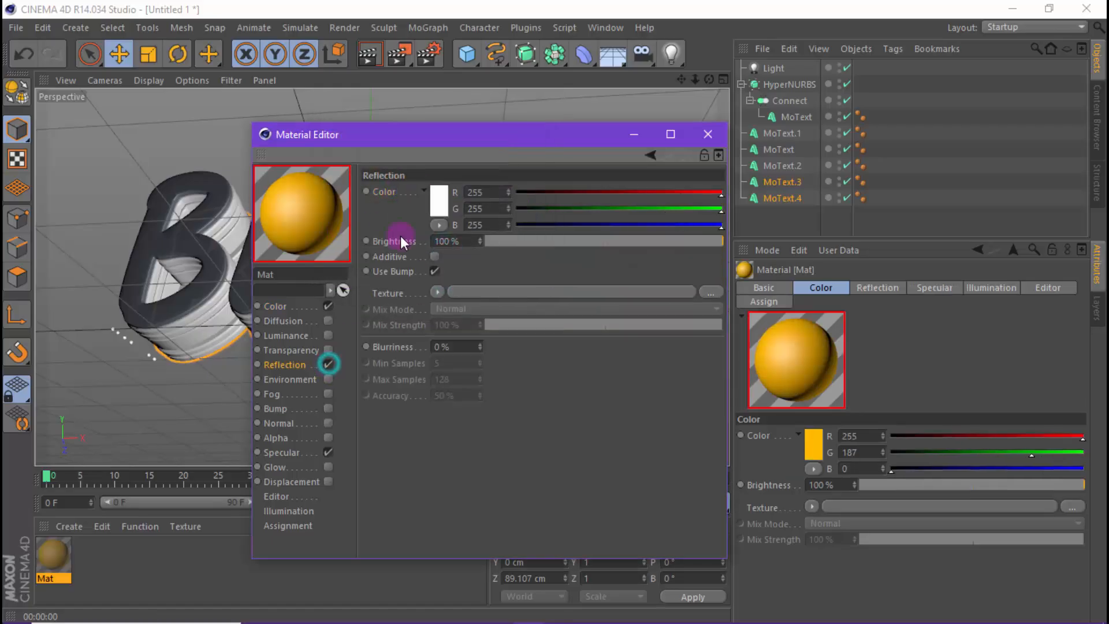
pyautogui.rightClick(389, 191)
pyautogui.click(435, 267)
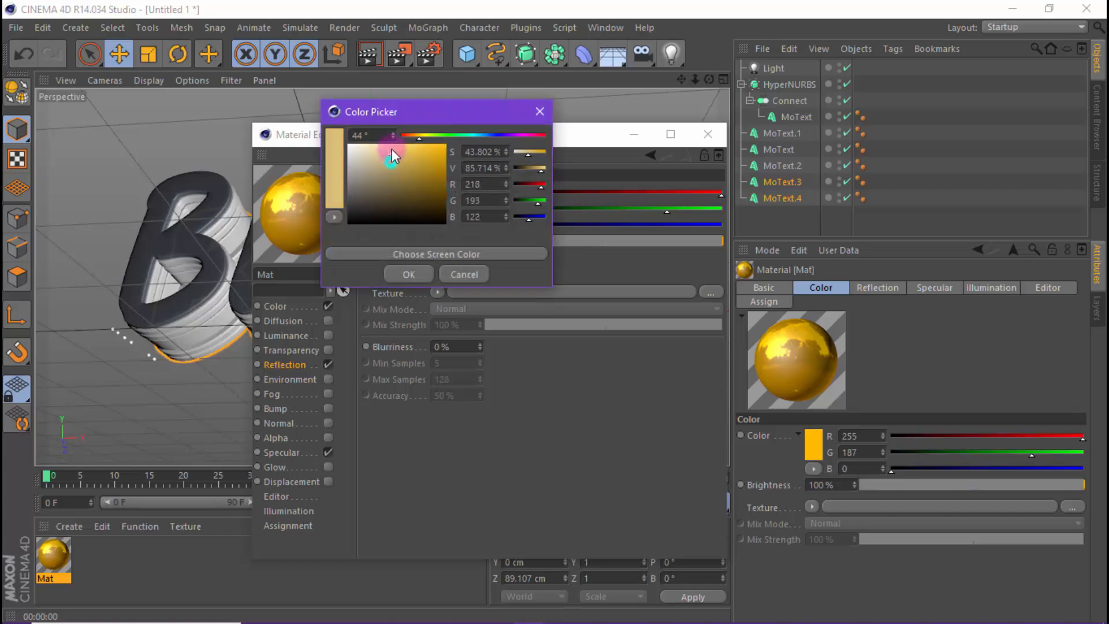
pyautogui.click(394, 146)
pyautogui.click(411, 275)
# Turn off the gold material's Specular channel and apply the material to the HyperNURBS object.
pyautogui.click(328, 452)
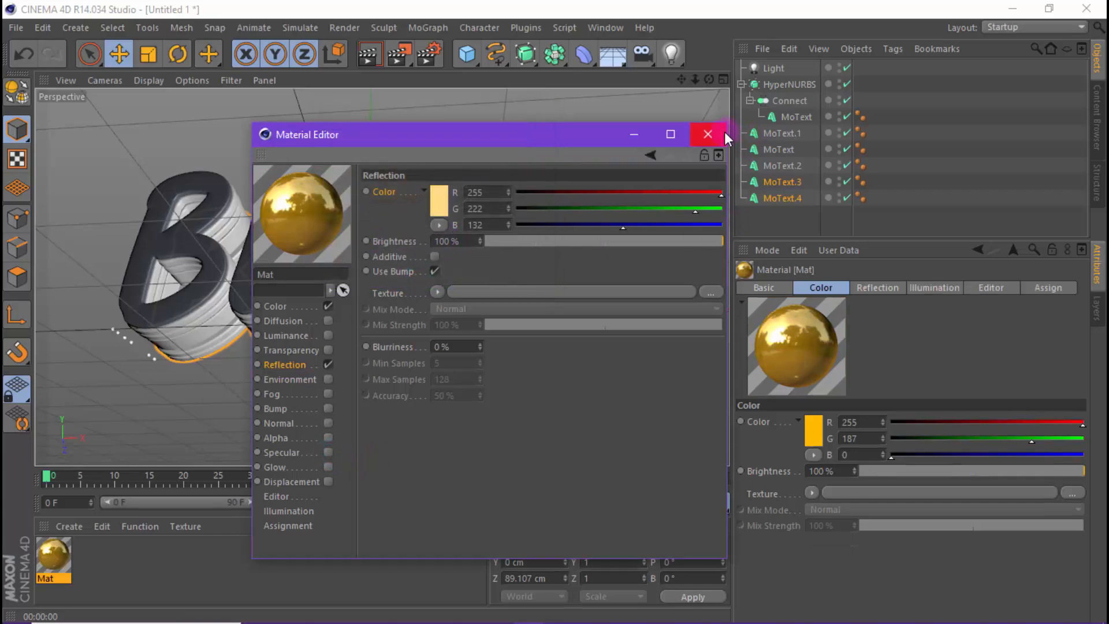
pyautogui.click(708, 134)
pyautogui.moveTo(64, 554); pyautogui.dragTo(777, 86)
# Render previews of the gold-faced text from slightly different views to examine the material.
pyautogui.click(368, 54)
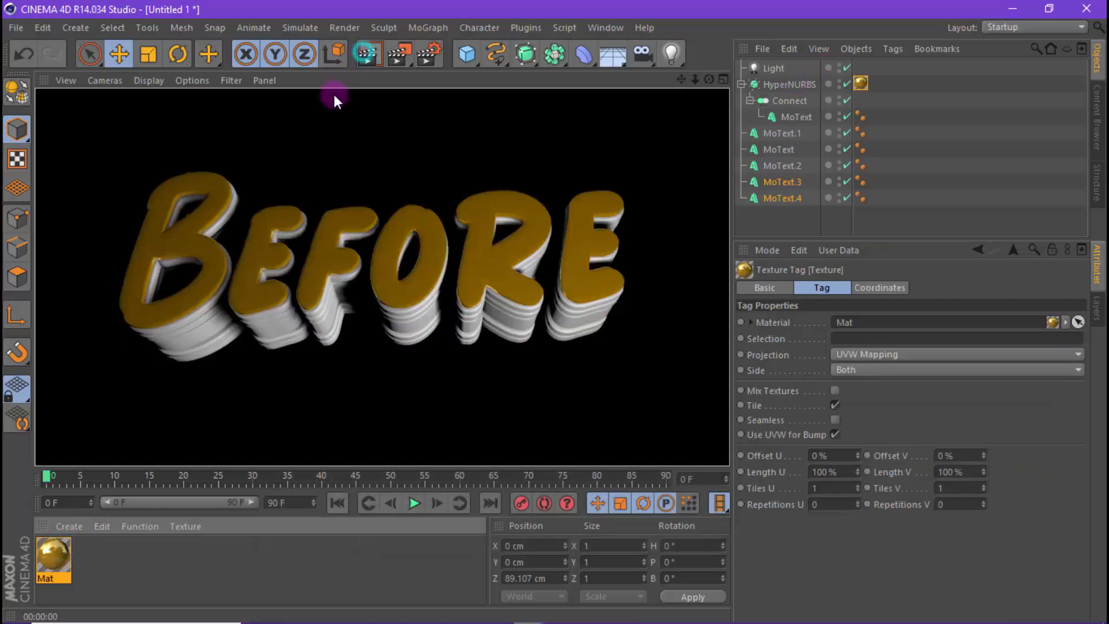
pyautogui.click(449, 209)
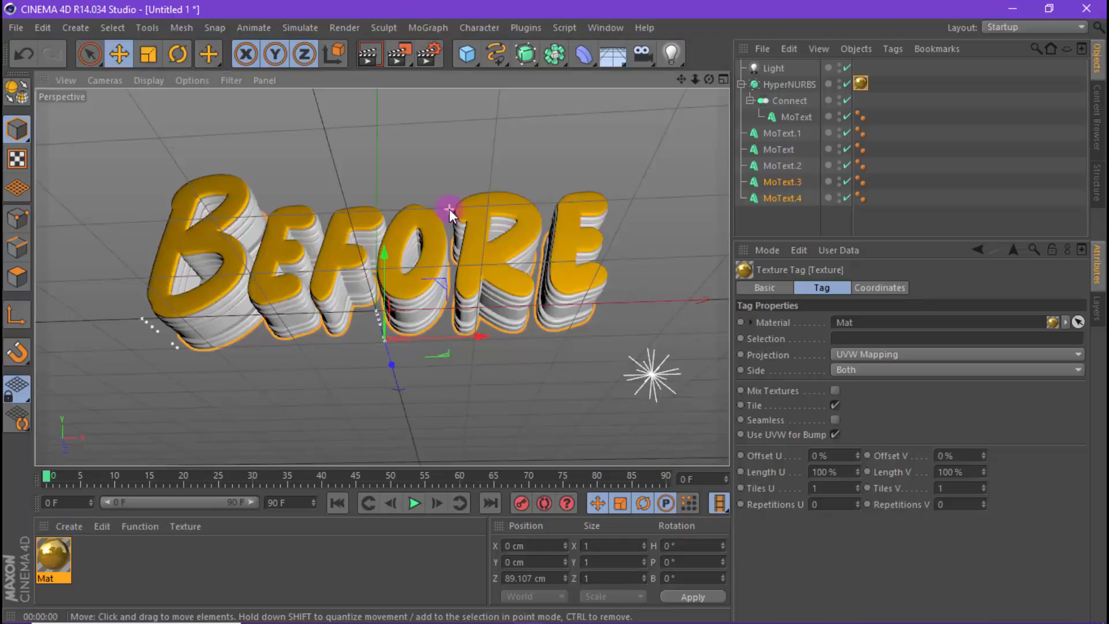
pyautogui.click(369, 54)
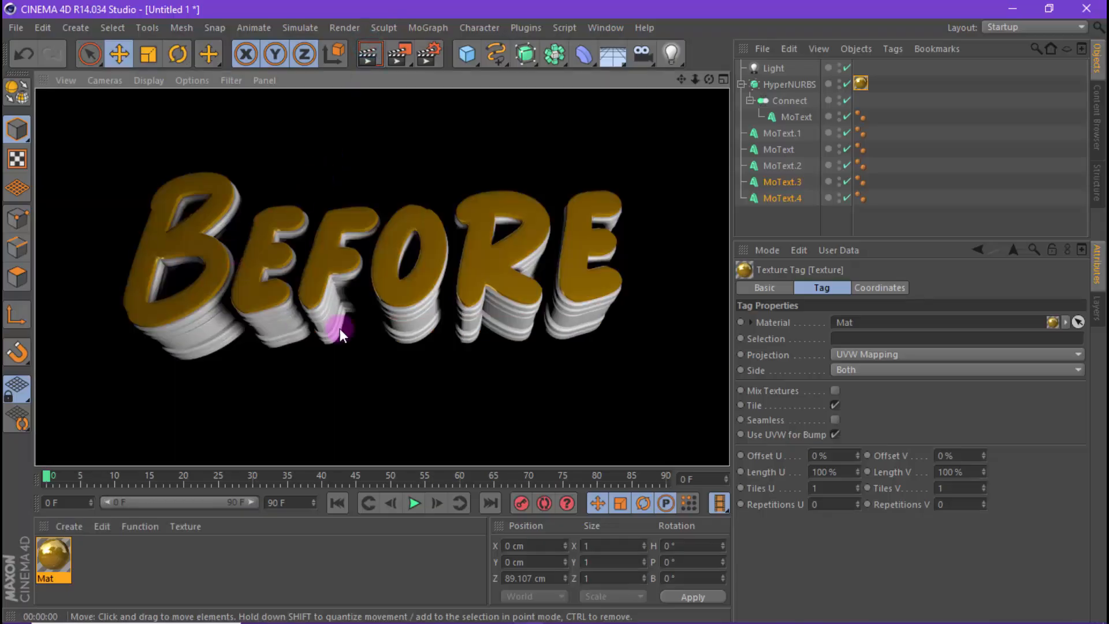
pyautogui.keyDown('alt'); pyautogui.moveTo(340, 328); pyautogui.dragTo(369, 262); pyautogui.keyUp('alt')
pyautogui.click(378, 54)
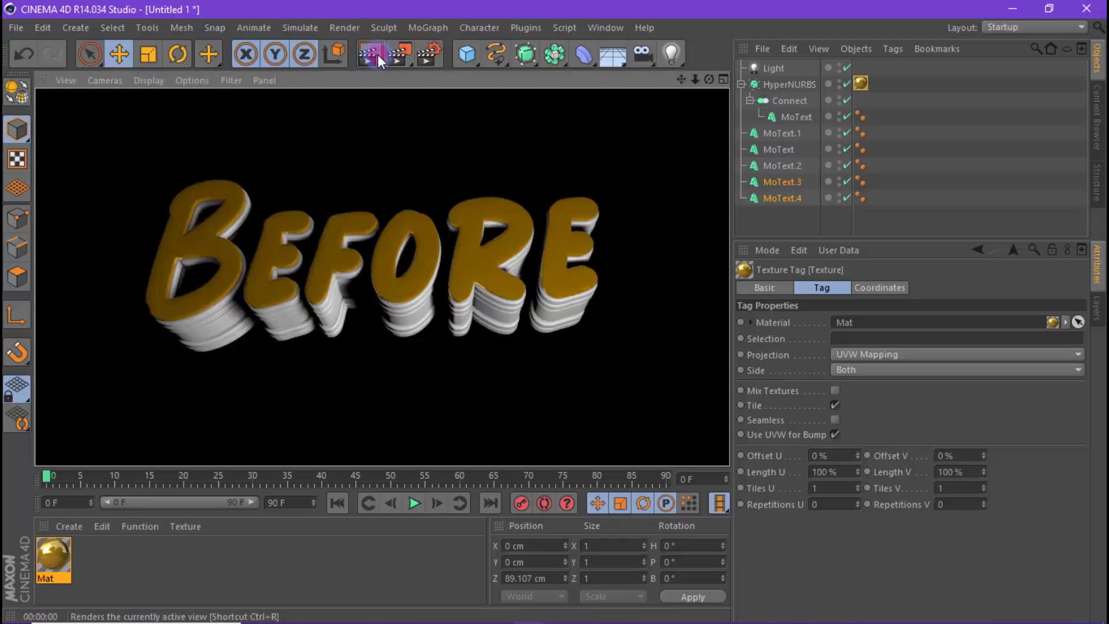
pyautogui.click(299, 219)
# Create a second material with Reflection enabled and its Specular mode set to Metal.
pyautogui.click(86, 528)
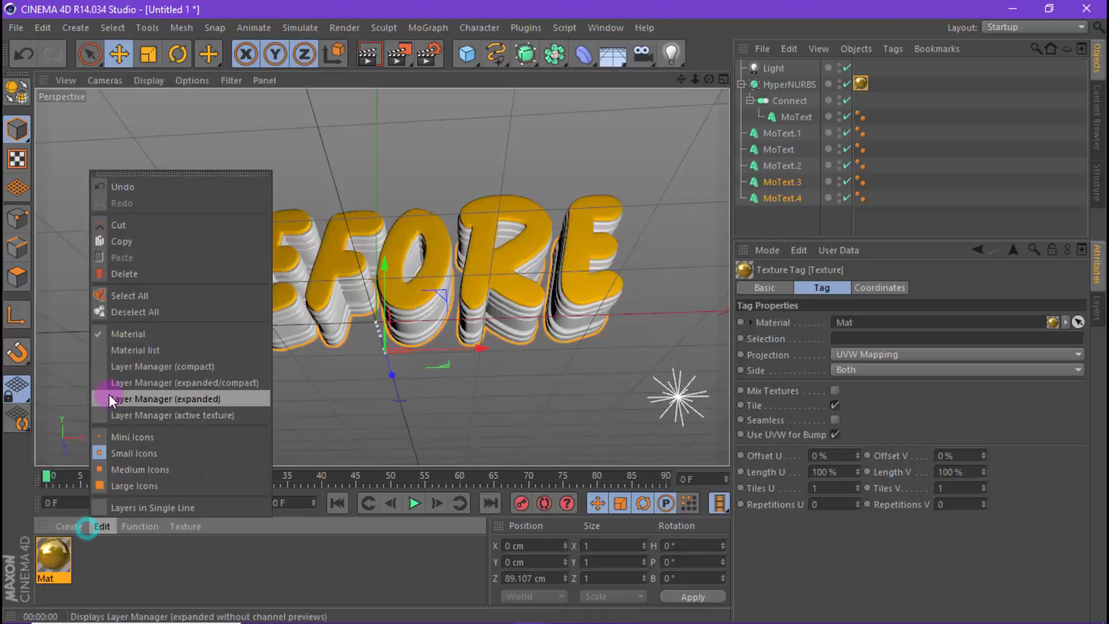
pyautogui.click(87, 388)
pyautogui.click(63, 556)
pyautogui.doubleClick(64, 556)
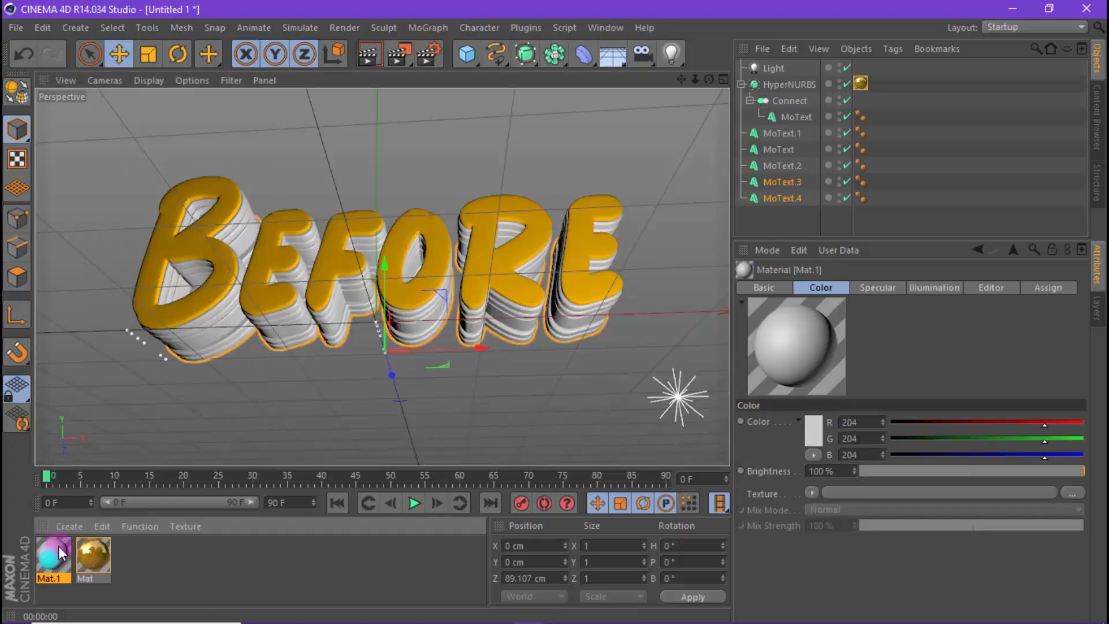
pyautogui.click(321, 342)
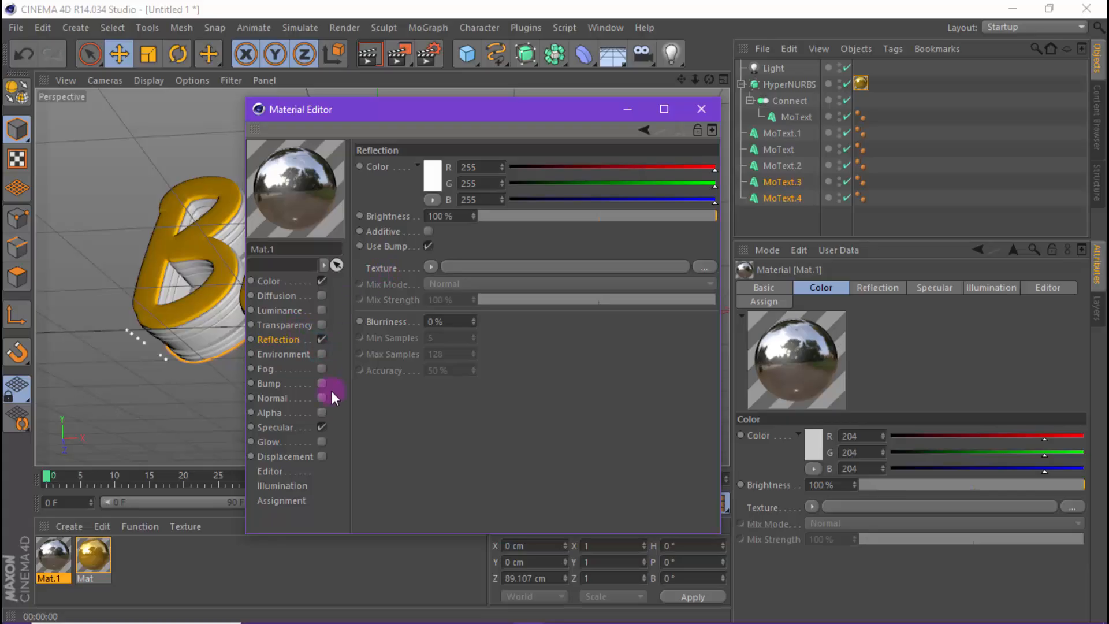
pyautogui.click(283, 427)
pyautogui.click(462, 384)
pyautogui.click(463, 420)
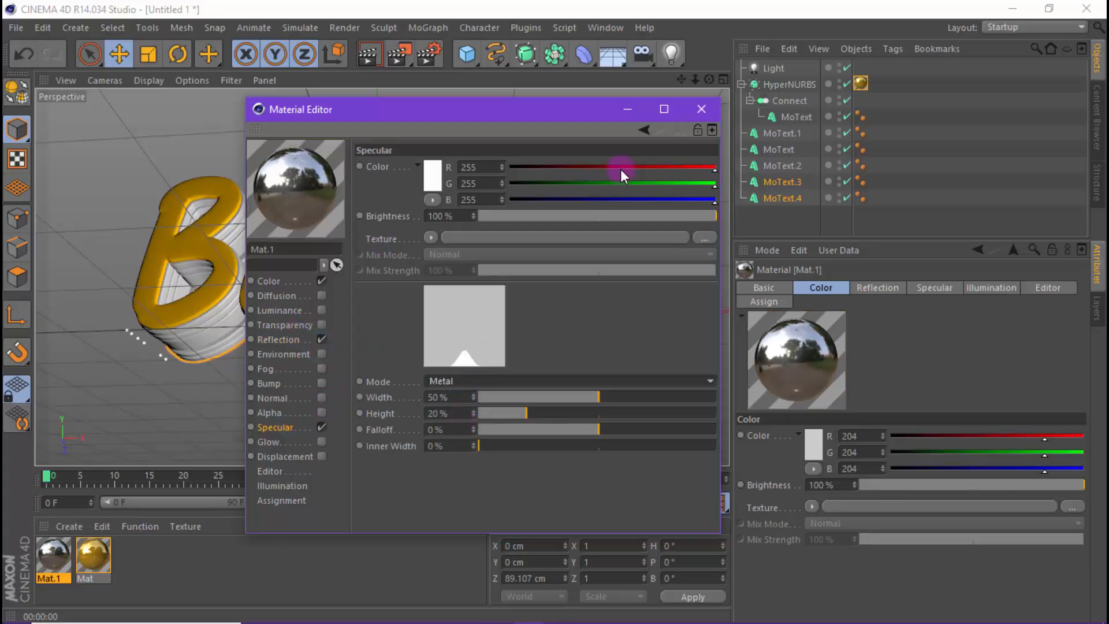
pyautogui.click(701, 109)
# Apply the reflective metal material to MoText.1, the MoText below it, MoText.3 and MoText.4, and render a preview.
pyautogui.moveTo(53, 554); pyautogui.dragTo(789, 138)
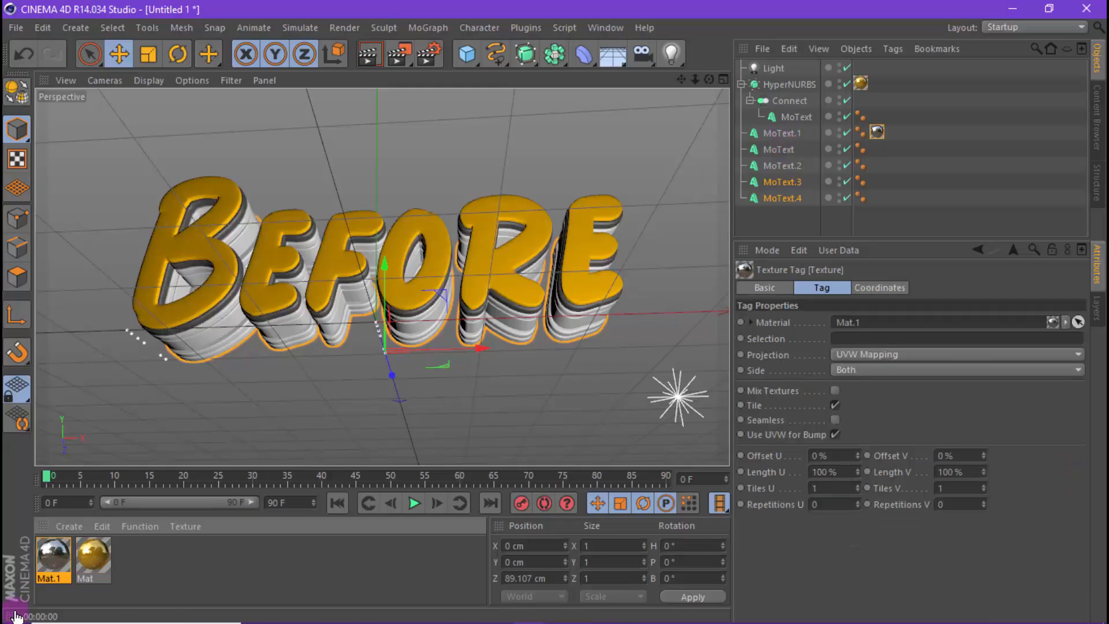
pyautogui.moveTo(61, 563)
pyautogui.mouseDown()
pyautogui.moveTo(787, 123)
pyautogui.moveTo(788, 150)
pyautogui.mouseUp()
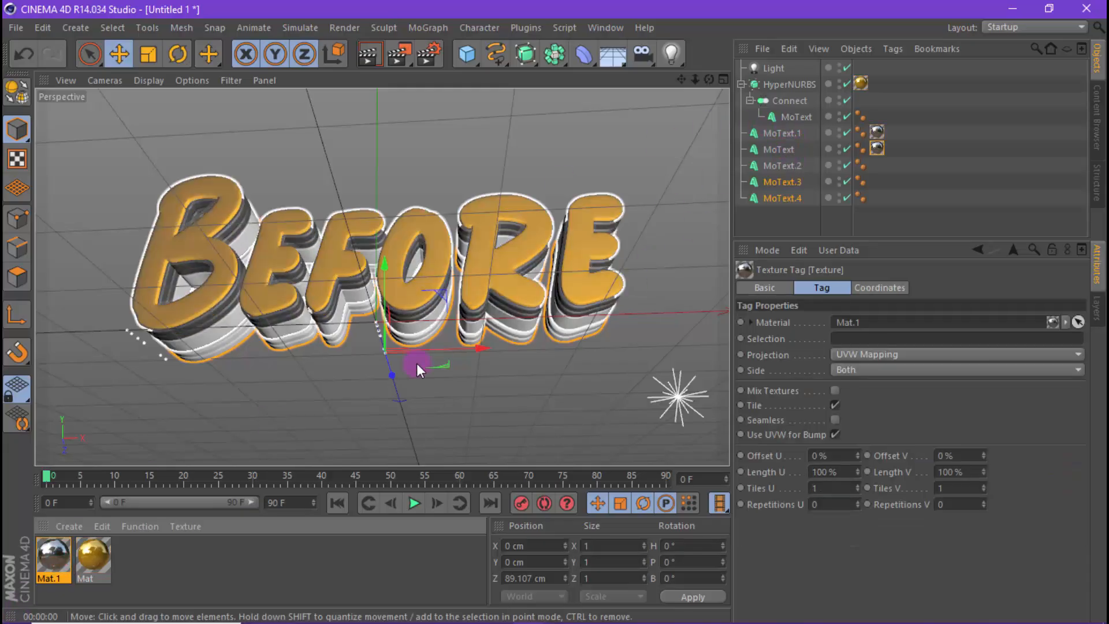
pyautogui.moveTo(53, 555)
pyautogui.mouseDown()
pyautogui.moveTo(719, 198)
pyautogui.moveTo(793, 198)
pyautogui.moveTo(72, 530)
pyautogui.moveTo(178, 470)
pyautogui.moveTo(798, 218)
pyautogui.moveTo(799, 189)
pyautogui.mouseUp()
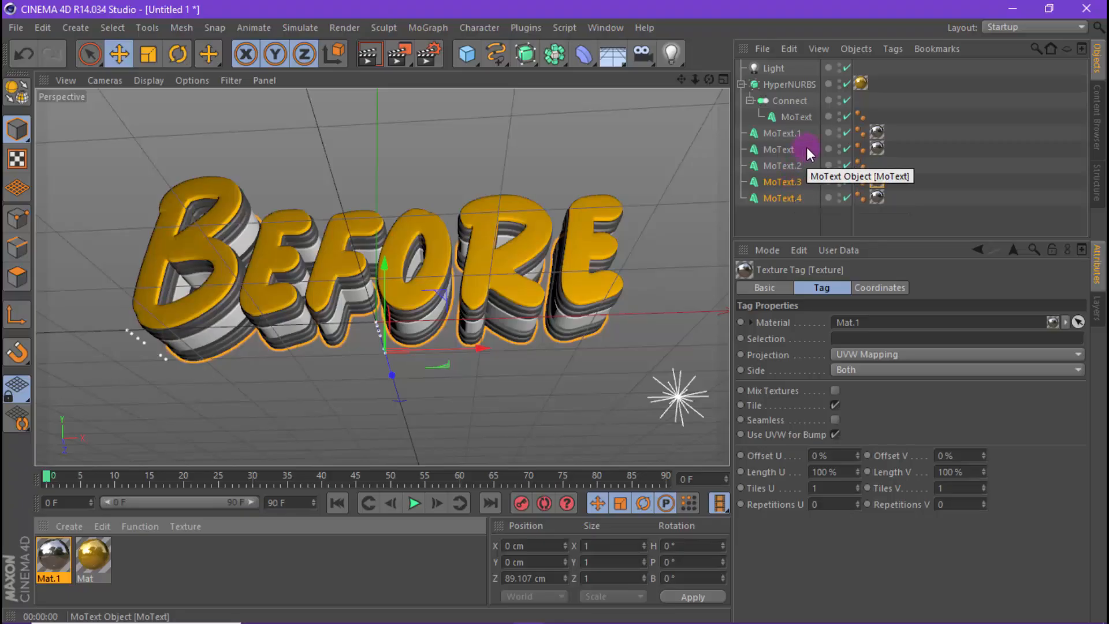
pyautogui.click(370, 55)
pyautogui.click(497, 211)
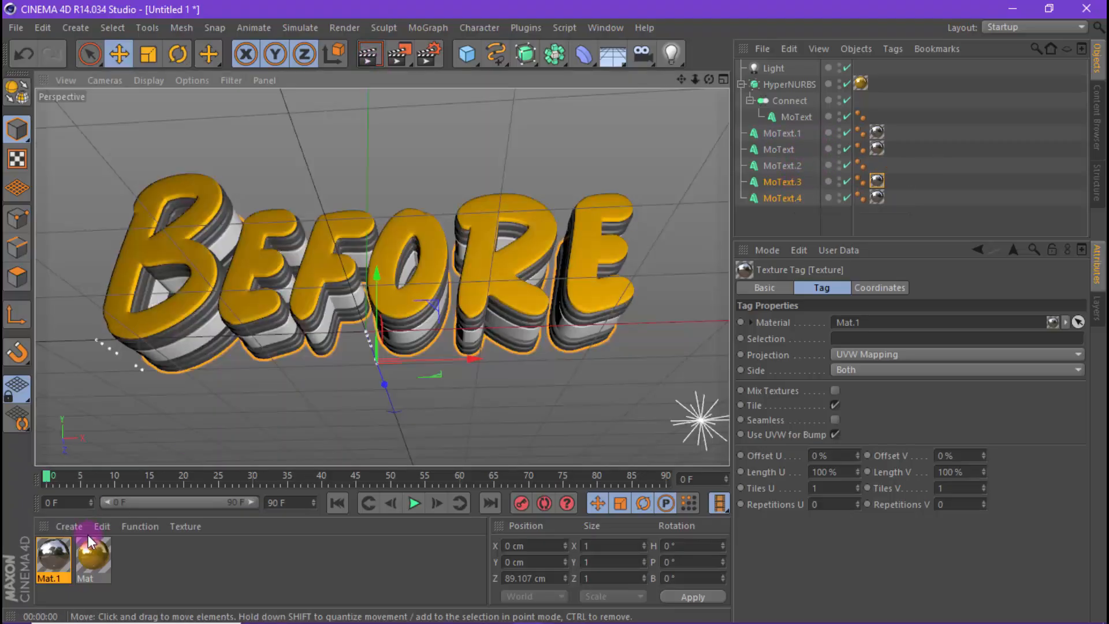
# Create a third material and set its color to red, RGB 226, 0, 0.
pyautogui.click(74, 526)
pyautogui.moveTo(74, 524)
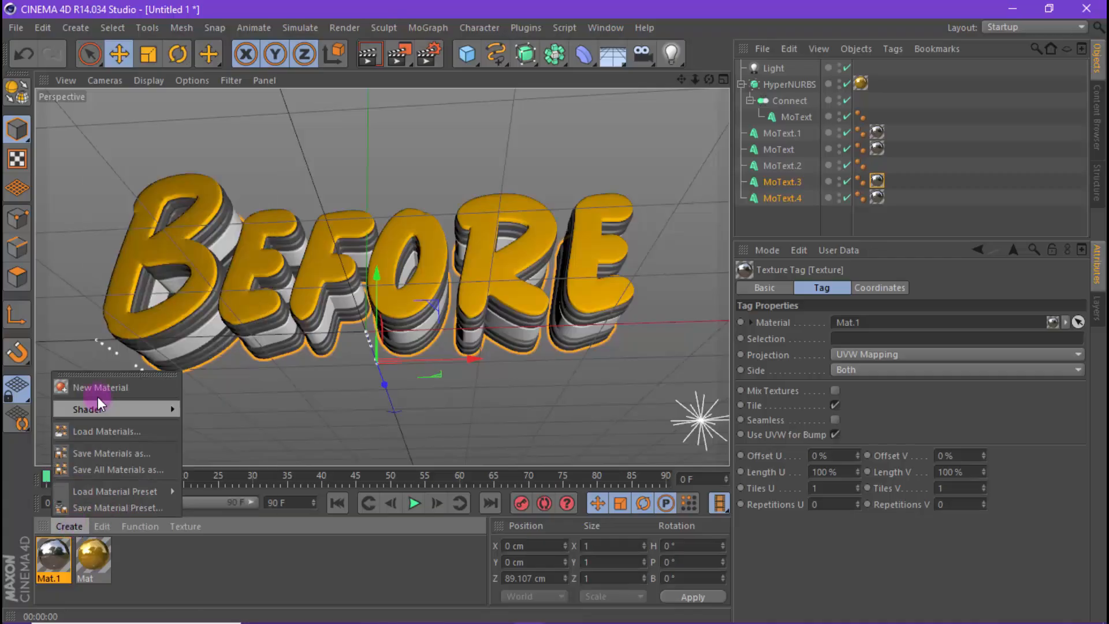
pyautogui.click(99, 386)
pyautogui.doubleClick(36, 553)
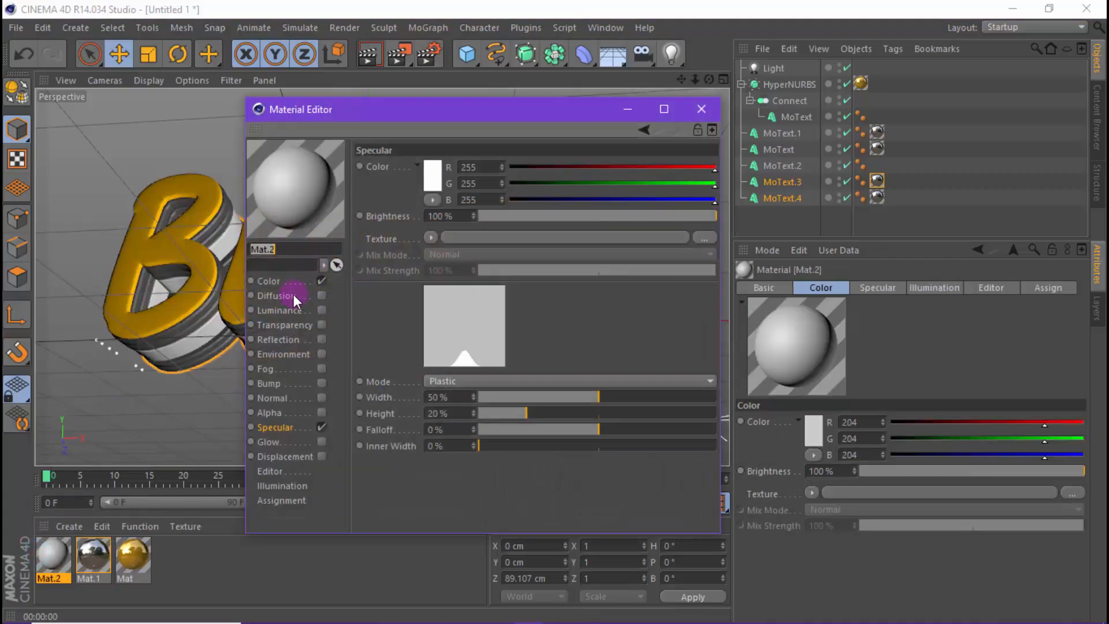
pyautogui.click(276, 282)
pyautogui.click(423, 156)
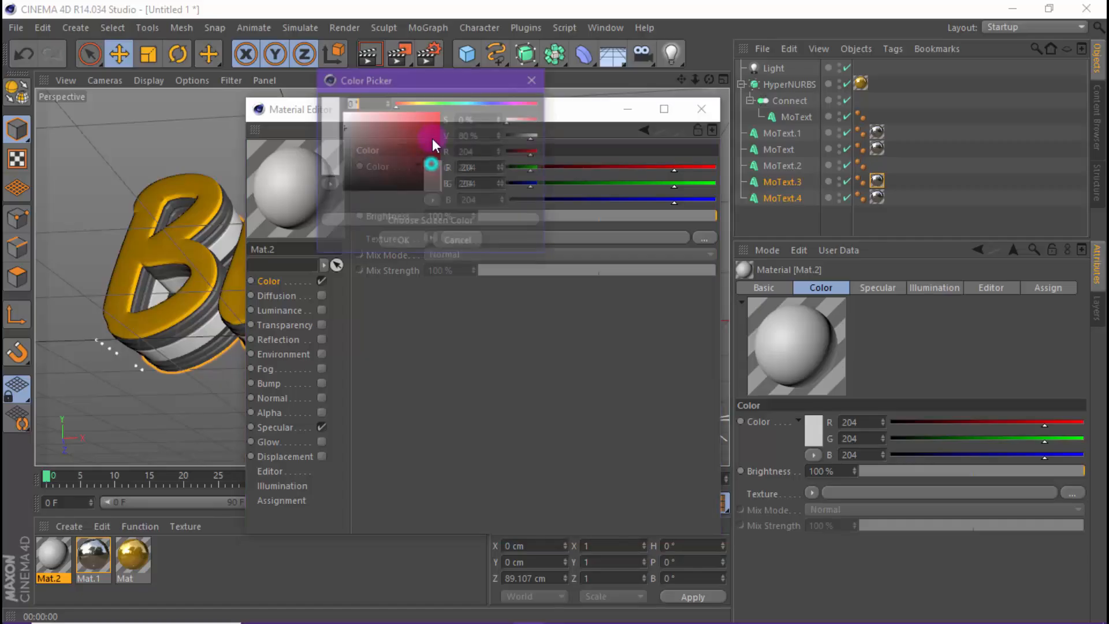
pyautogui.moveTo(435, 134); pyautogui.dragTo(452, 122)
pyautogui.click(415, 242)
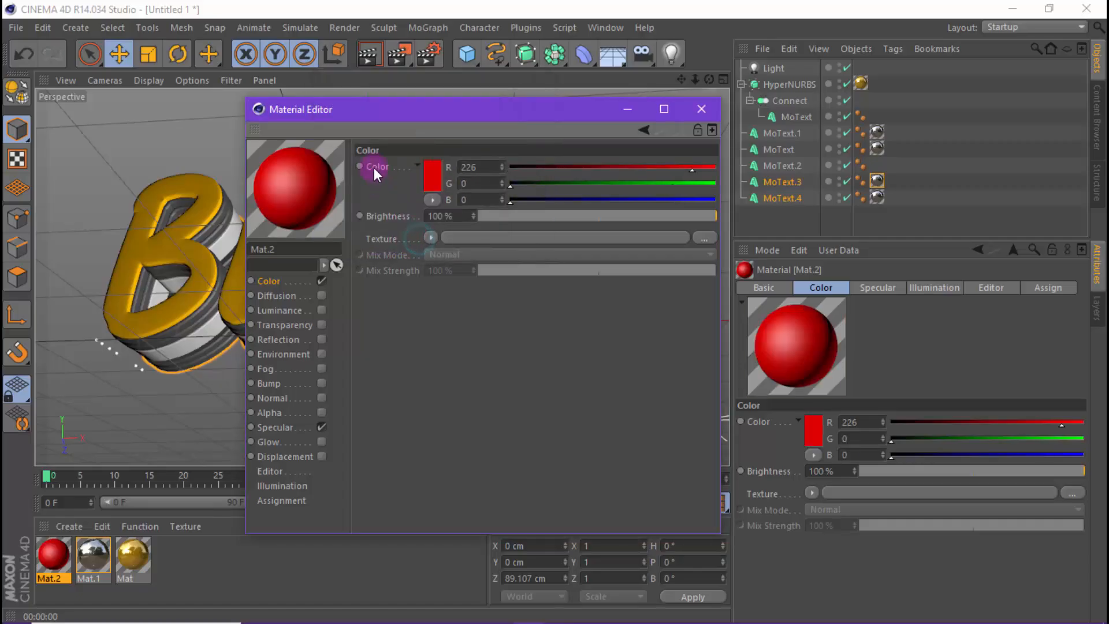
# Enable the red material's Reflection, copy the base color into it and lighten it to RGB 255, 126, 126.
pyautogui.rightClick(373, 168)
pyautogui.click(422, 242)
pyautogui.click(322, 339)
pyautogui.rightClick(378, 168)
pyautogui.click(426, 246)
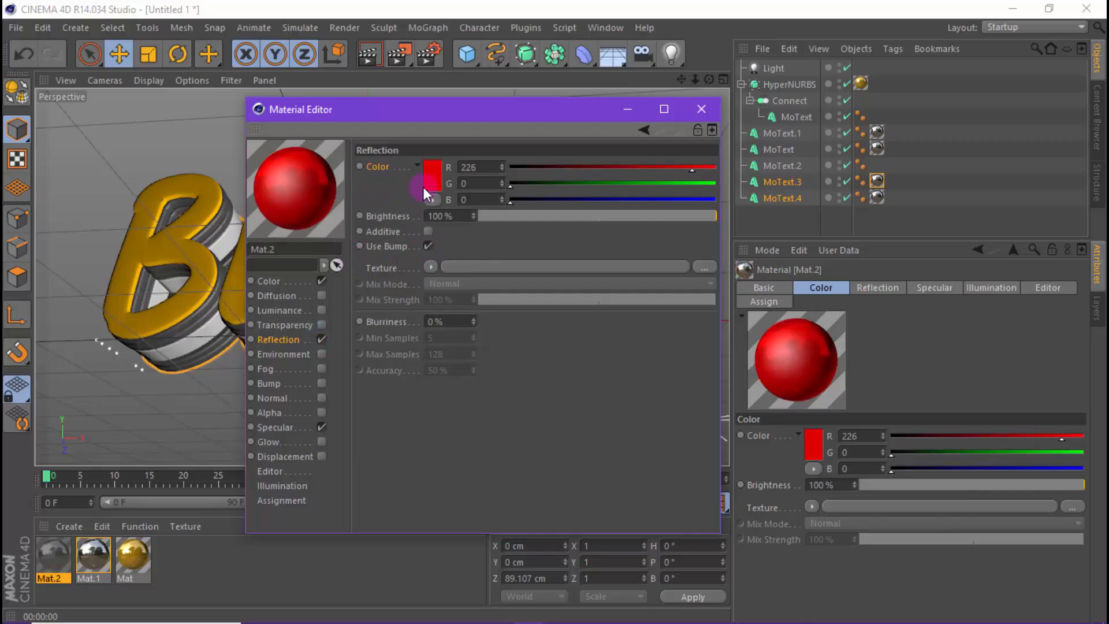
pyautogui.click(428, 181)
pyautogui.moveTo(409, 141); pyautogui.dragTo(389, 129)
pyautogui.click(401, 249)
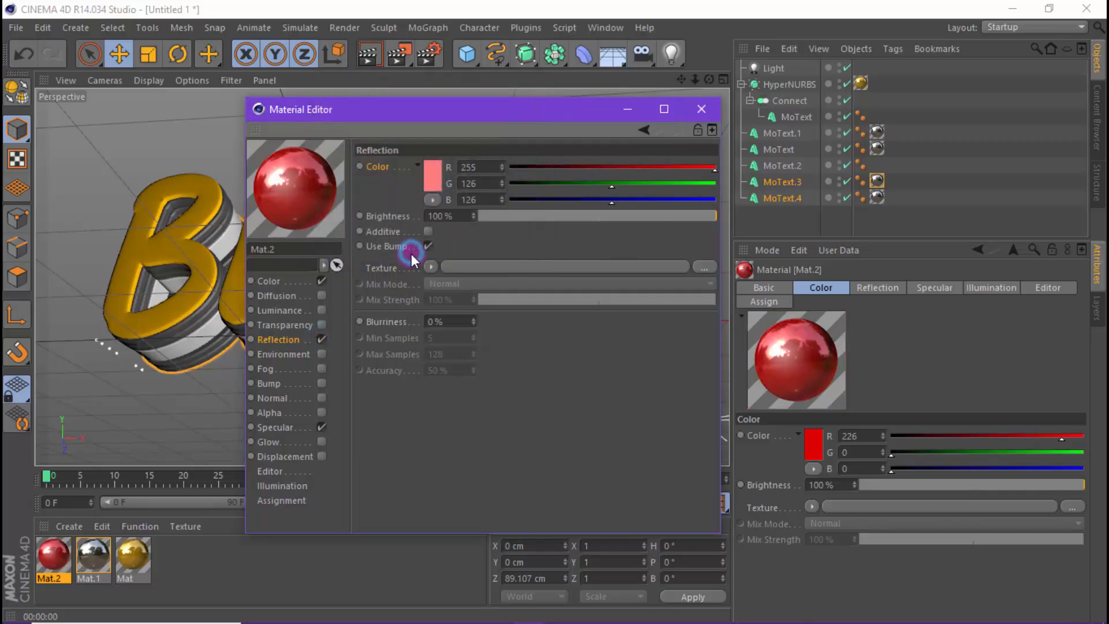
# Replace the red material's Specular channel with Glow, setting inner and outer strength to 40% and radius to 5 cm.
pyautogui.click(282, 427)
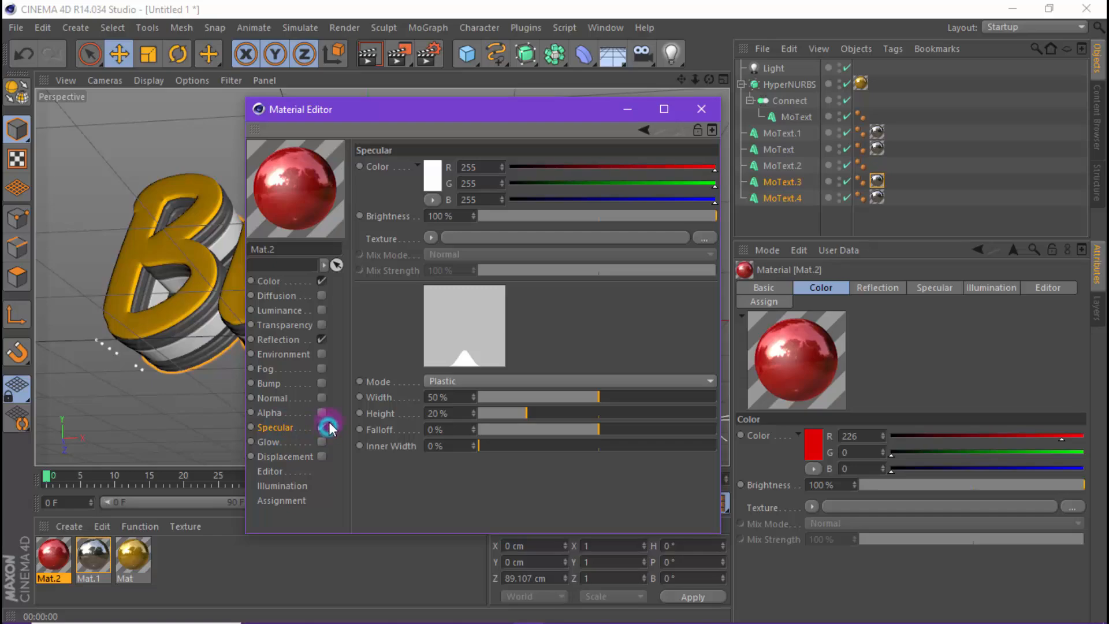
pyautogui.click(321, 427)
pyautogui.click(322, 441)
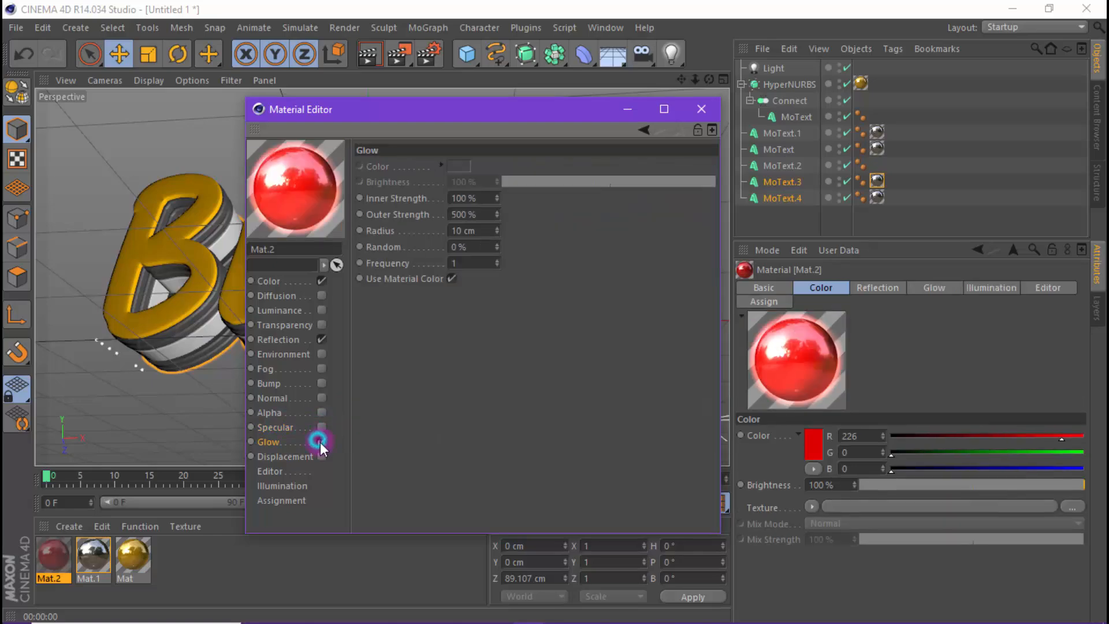
pyautogui.doubleClick(483, 213)
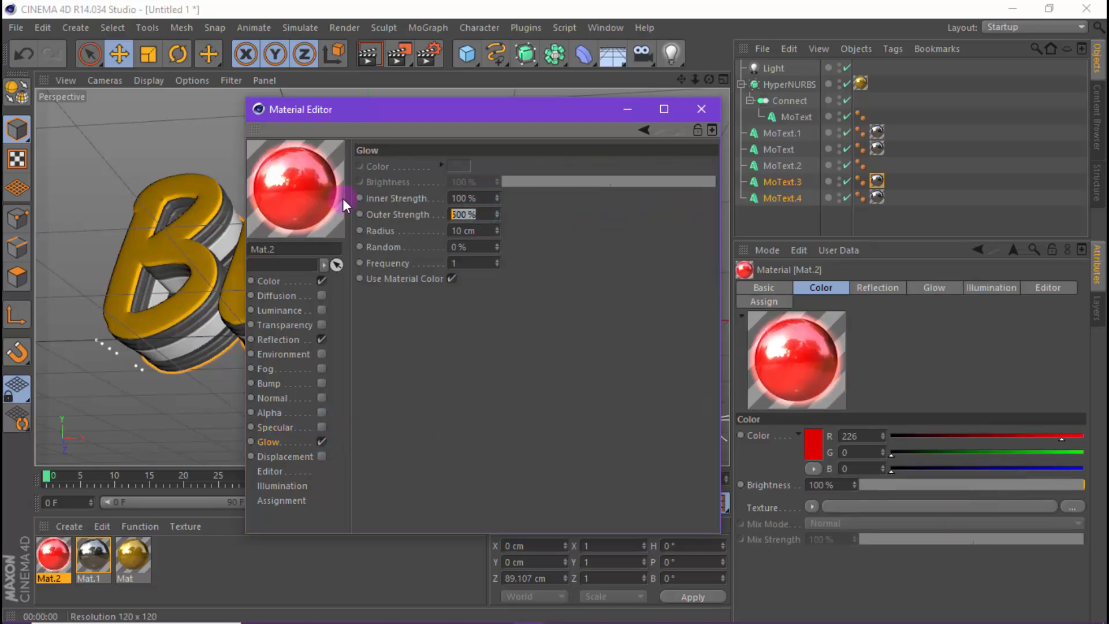
pyautogui.write('40')
pyautogui.doubleClick(478, 197)
pyautogui.write('40')
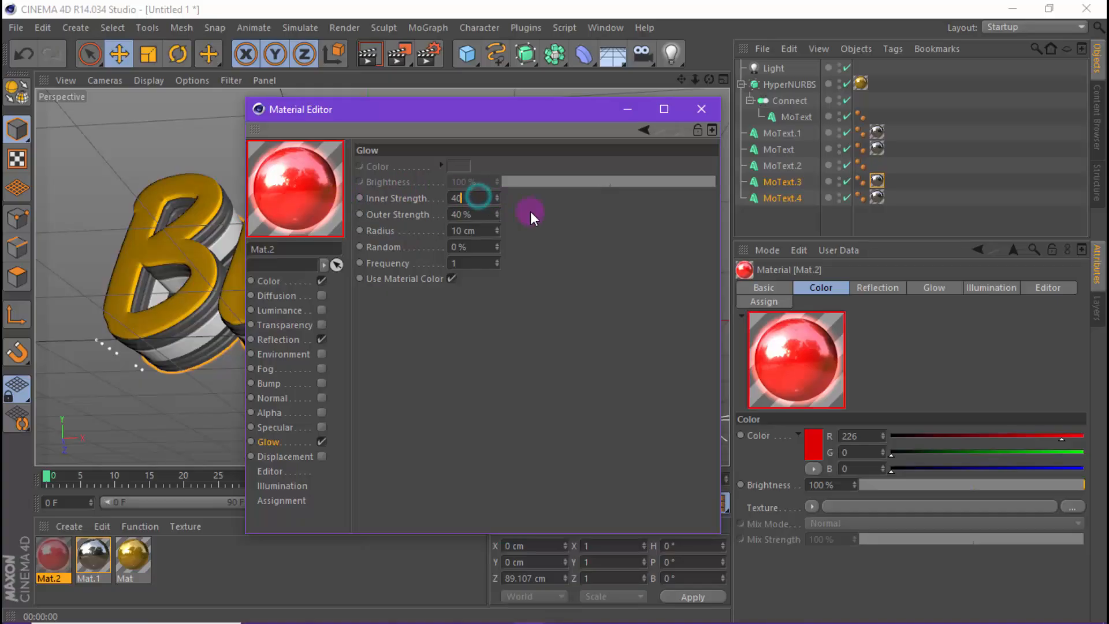
pyautogui.doubleClick(484, 230)
pyautogui.write('5')
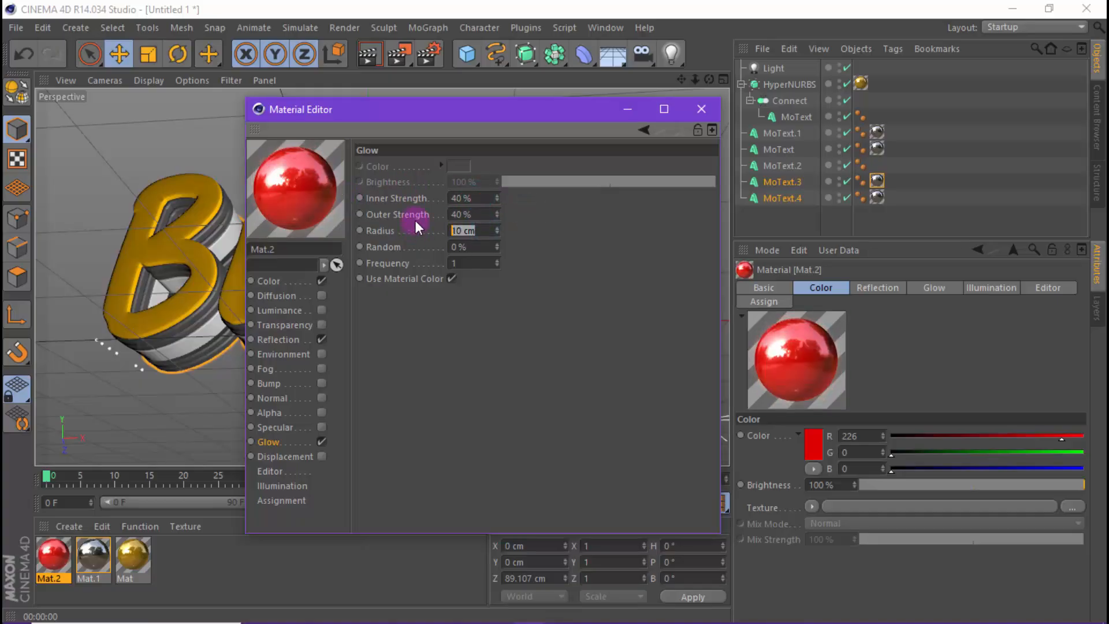
pyautogui.click(564, 245)
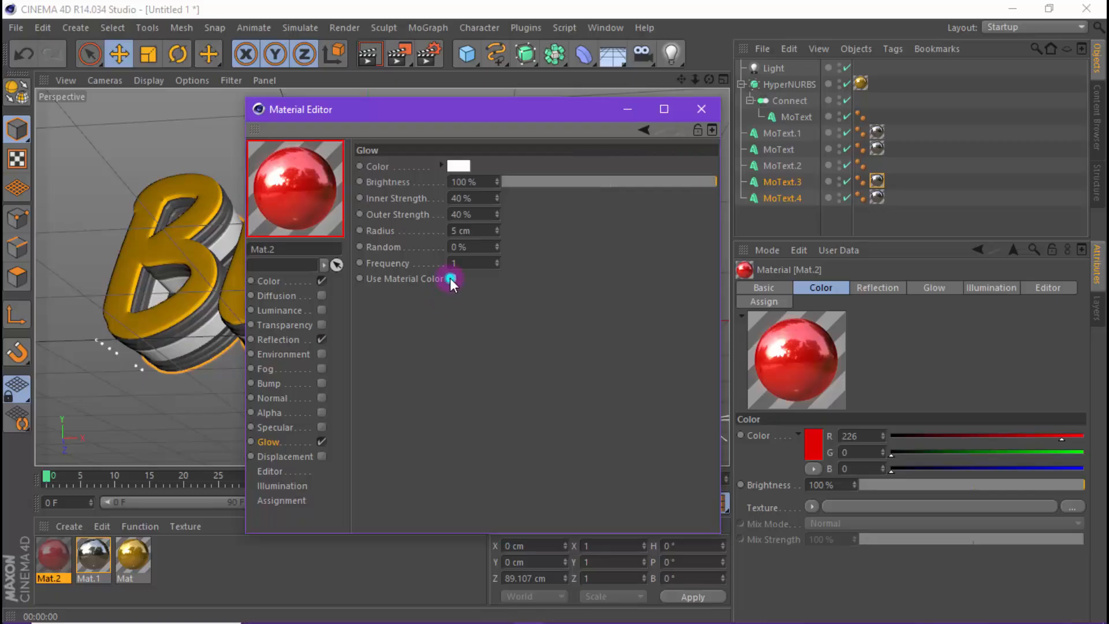
# Disable Use Material Color for the glow and set the glow color to light red, RGB 255, 101, 101.
pyautogui.click(450, 279)
pyautogui.click(458, 167)
pyautogui.moveTo(425, 146); pyautogui.dragTo(430, 108)
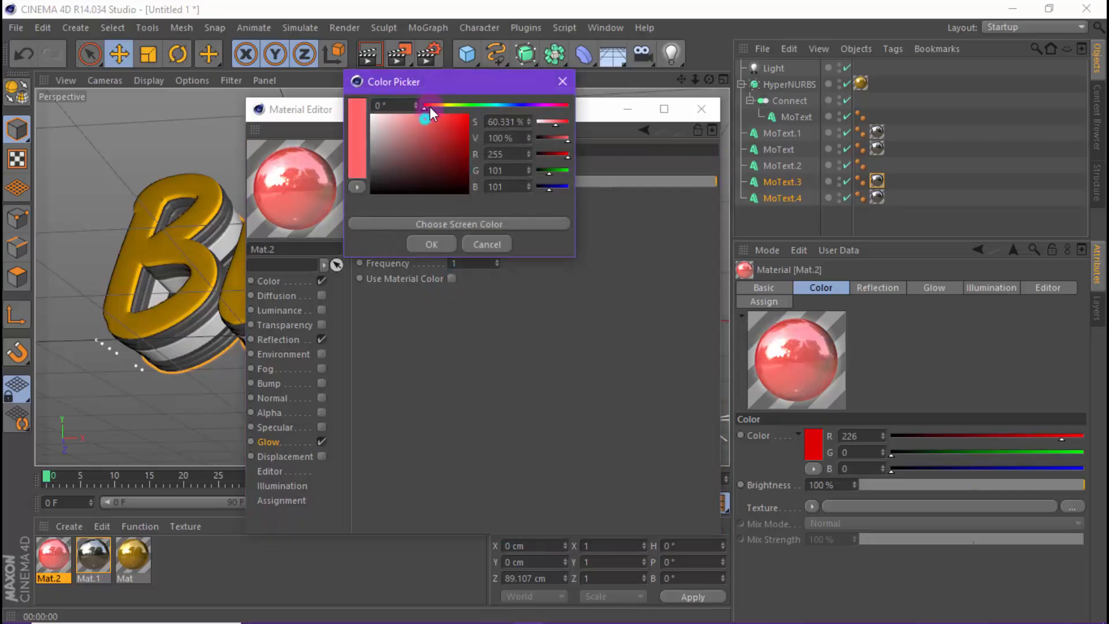
pyautogui.click(432, 244)
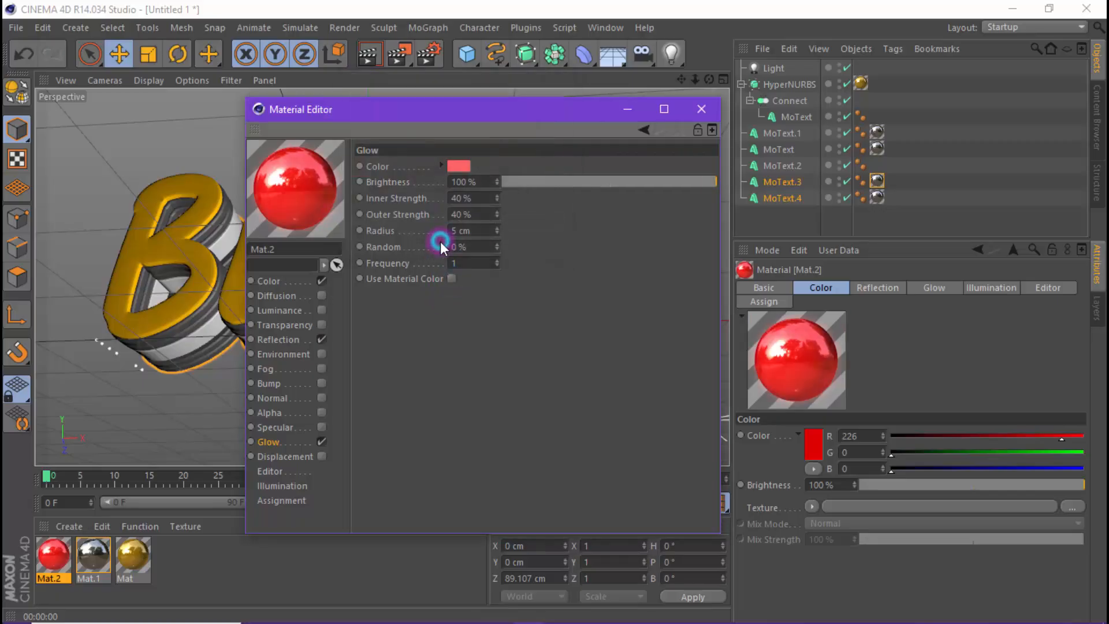
# Apply the glowing red material to the MoText.2 layer.
pyautogui.click(701, 109)
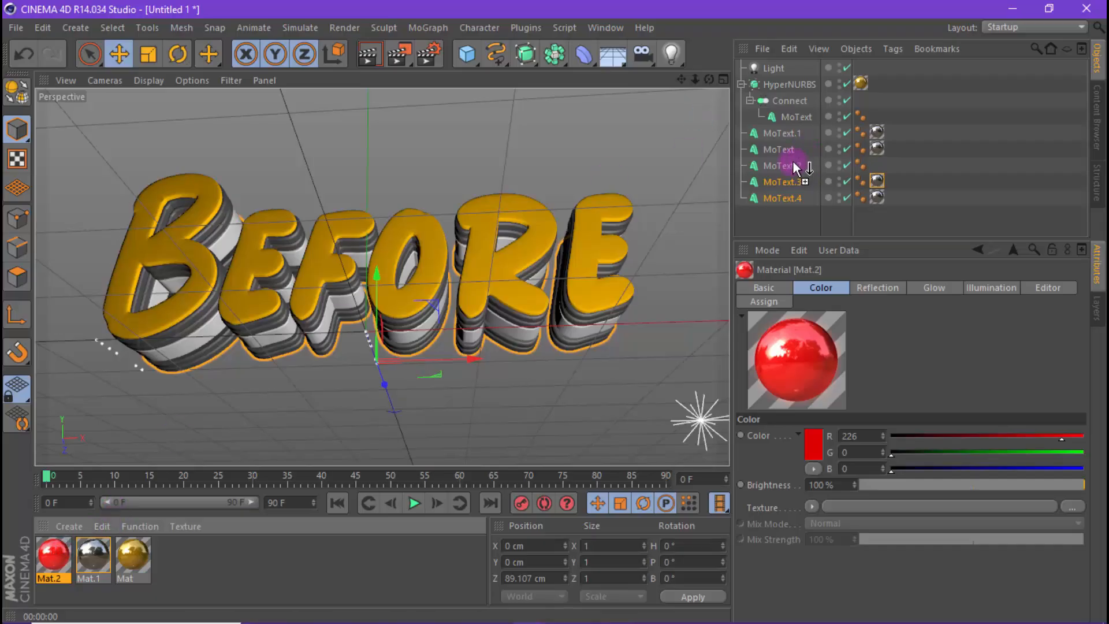
pyautogui.moveTo(796, 168); pyautogui.dragTo(796, 167)
pyautogui.keyDown('alt'); pyautogui.moveTo(582, 164); pyautogui.dragTo(373, 189); pyautogui.keyUp('alt')
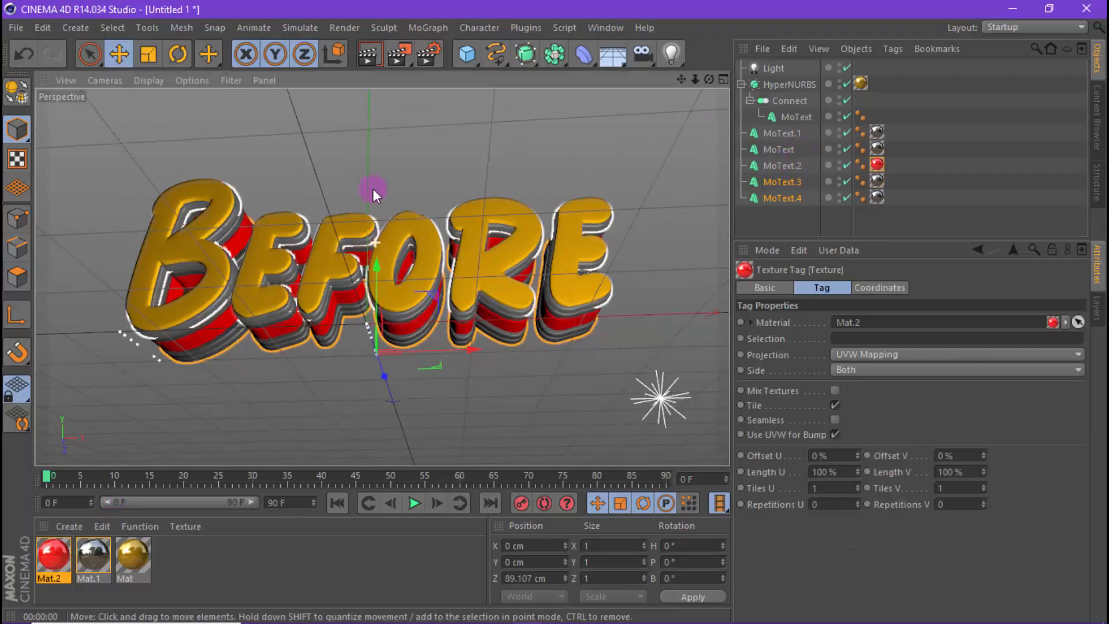
# Render the view at different zoom levels to examine the red glow between the text layers.
pyautogui.click(365, 61)
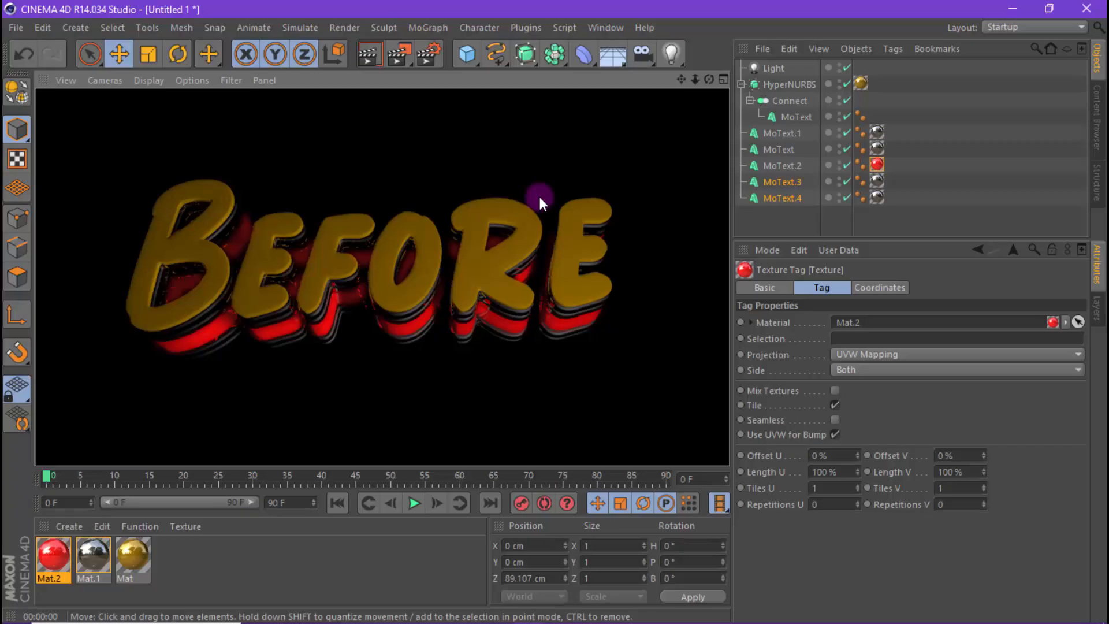
pyautogui.scroll(-2, 538, 195)
pyautogui.click(373, 61)
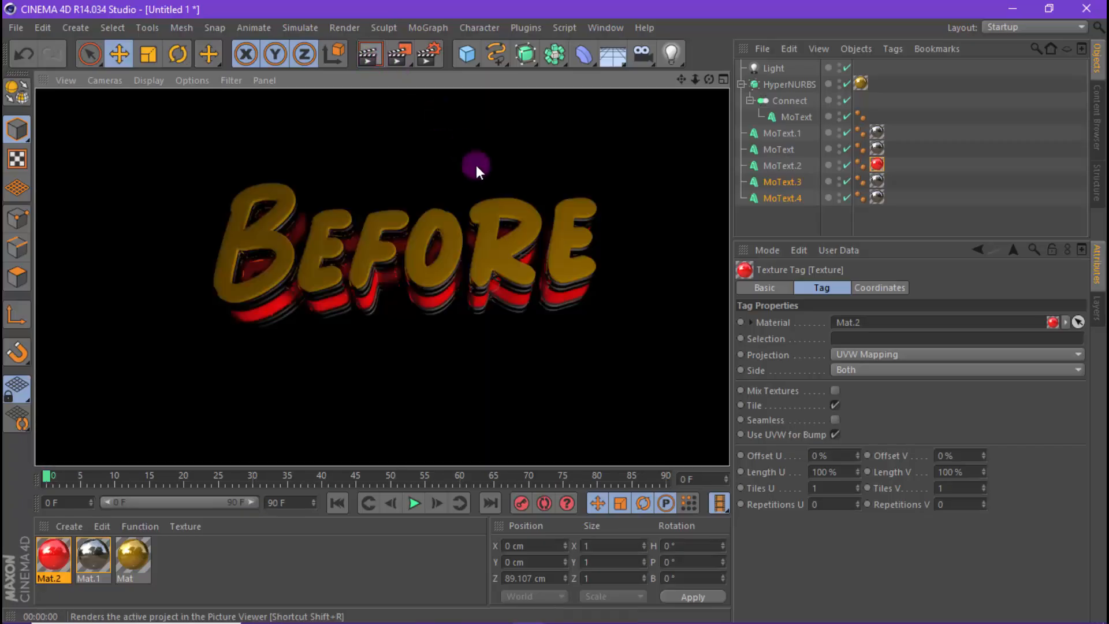
pyautogui.scroll(2, 475, 174)
pyautogui.click(365, 56)
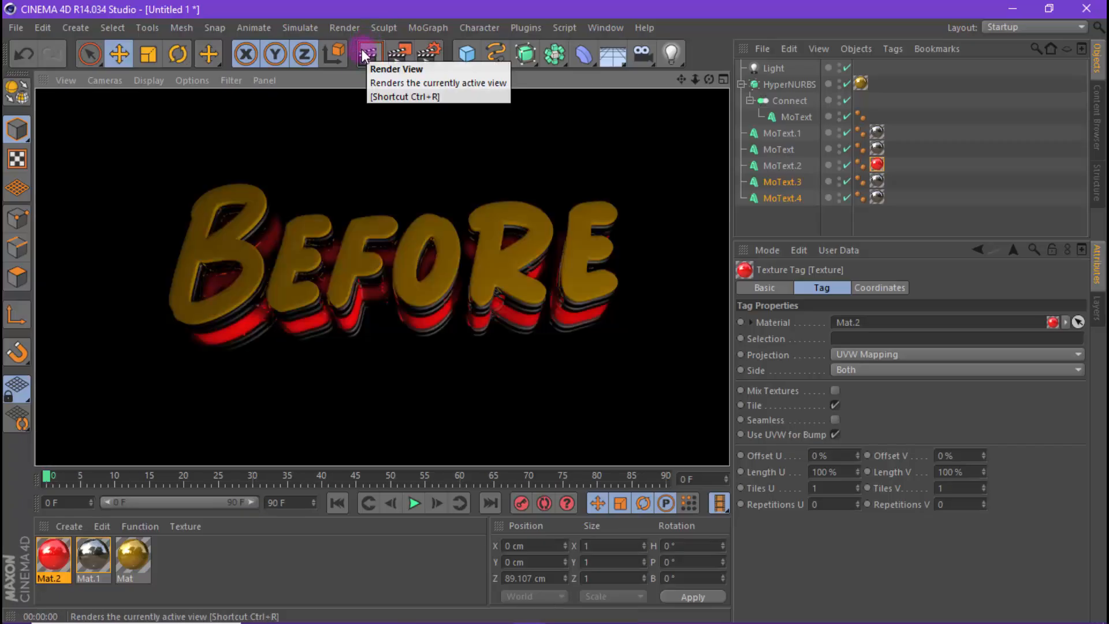
pyautogui.click(573, 178)
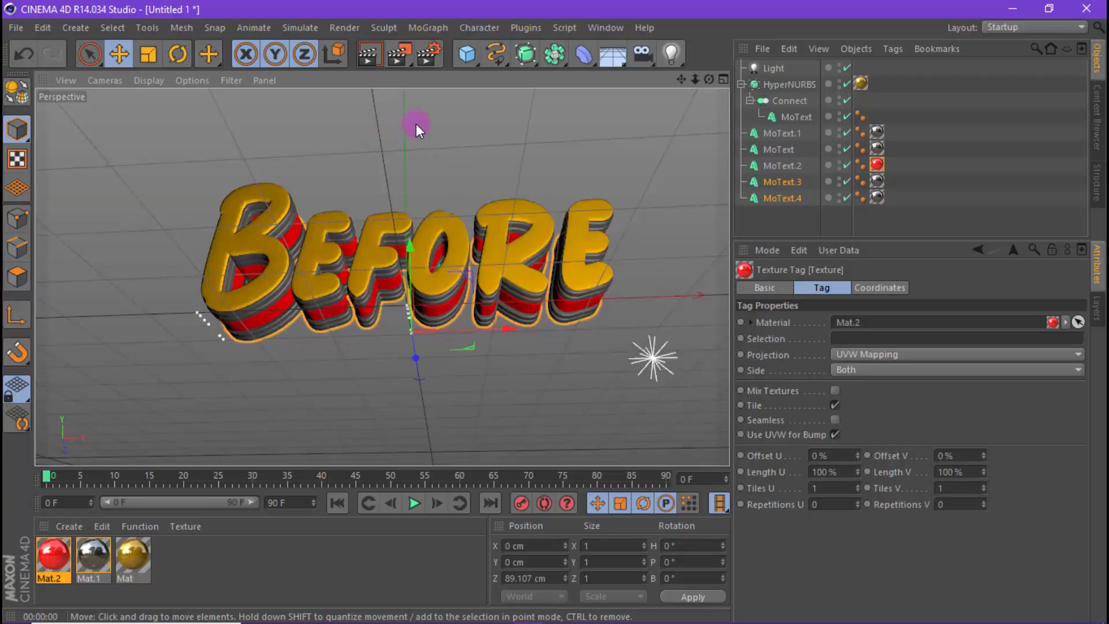
# Add a Sky object and give it a Compositing tag with Seen by Camera disabled.
pyautogui.click(613, 54)
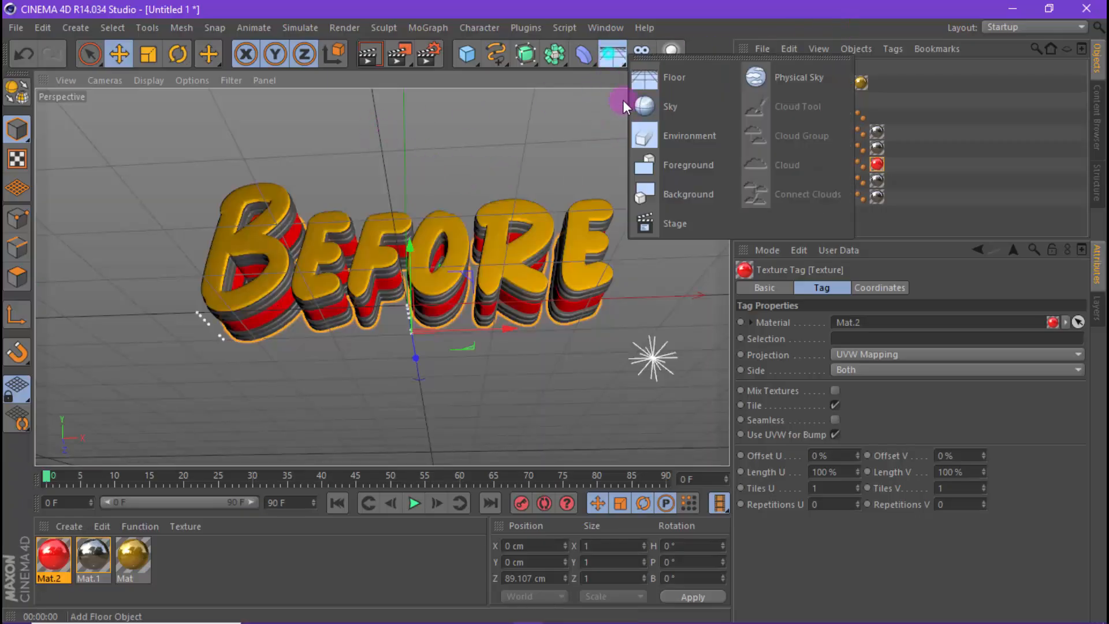
pyautogui.click(672, 107)
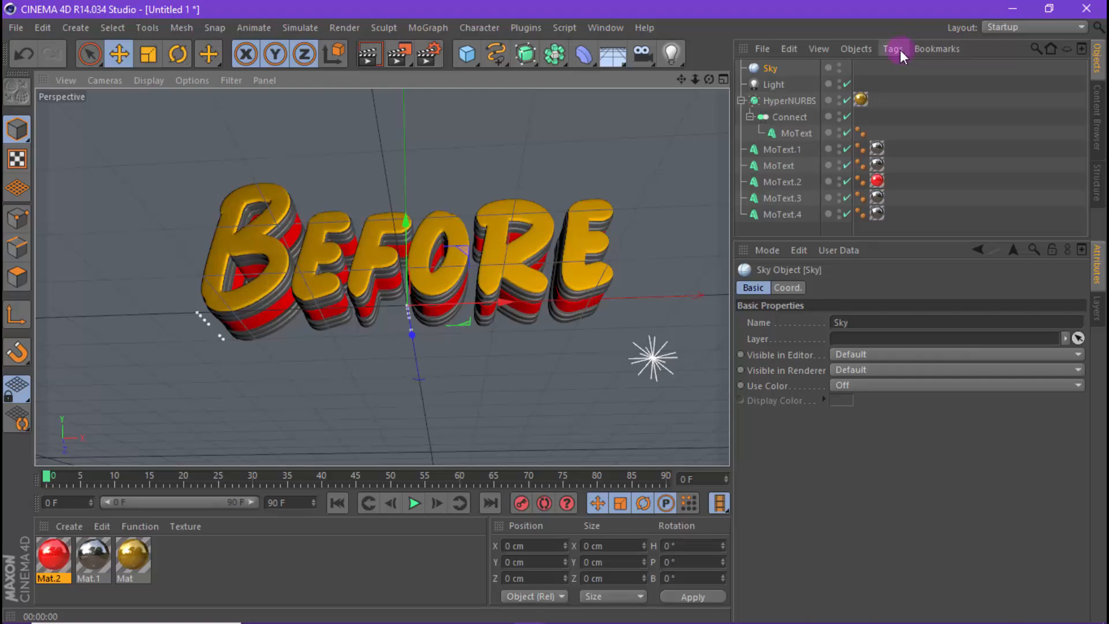
pyautogui.click(894, 49)
pyautogui.moveTo(908, 71)
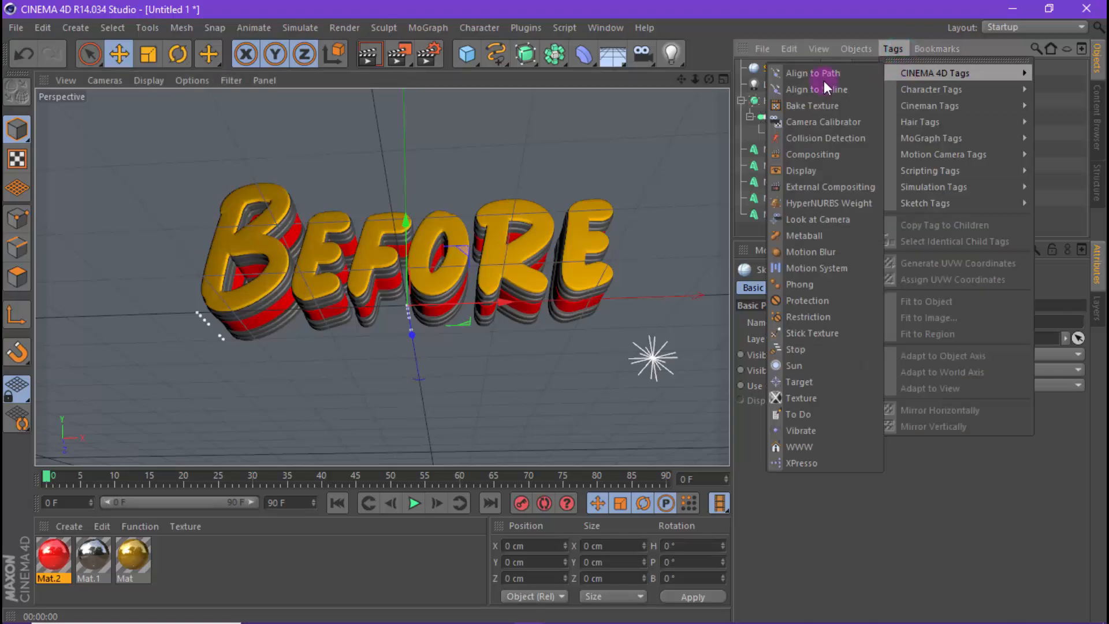
pyautogui.click(816, 155)
pyautogui.click(827, 370)
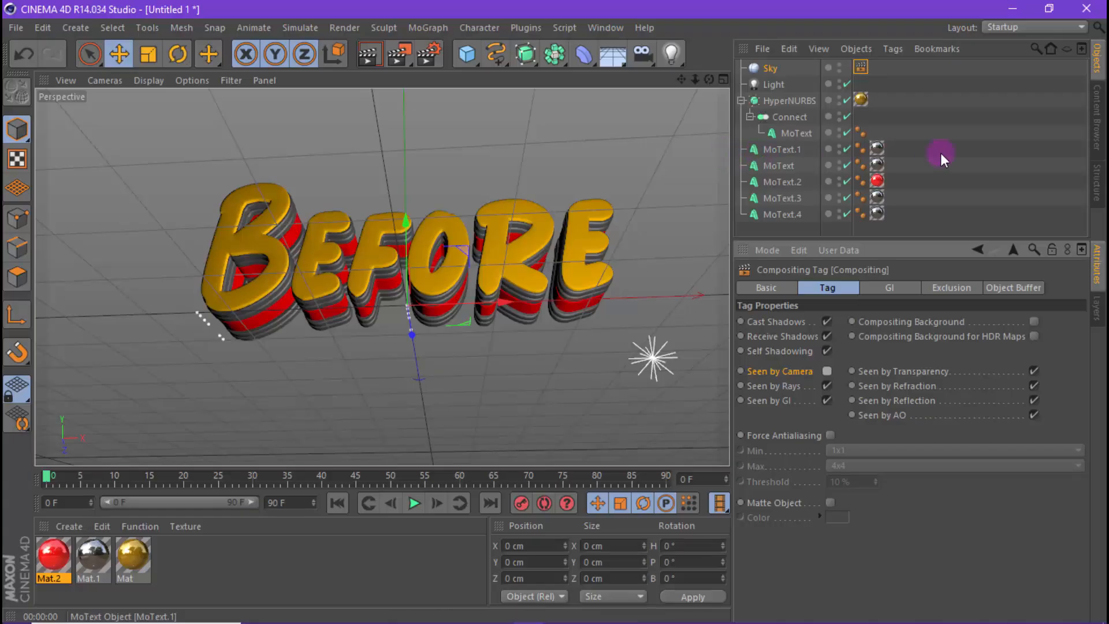
# Render the view to check how the sky reflects in the text materials.
pyautogui.keyDown('alt'); pyautogui.moveTo(553, 219); pyautogui.dragTo(506, 220); pyautogui.keyUp('alt')
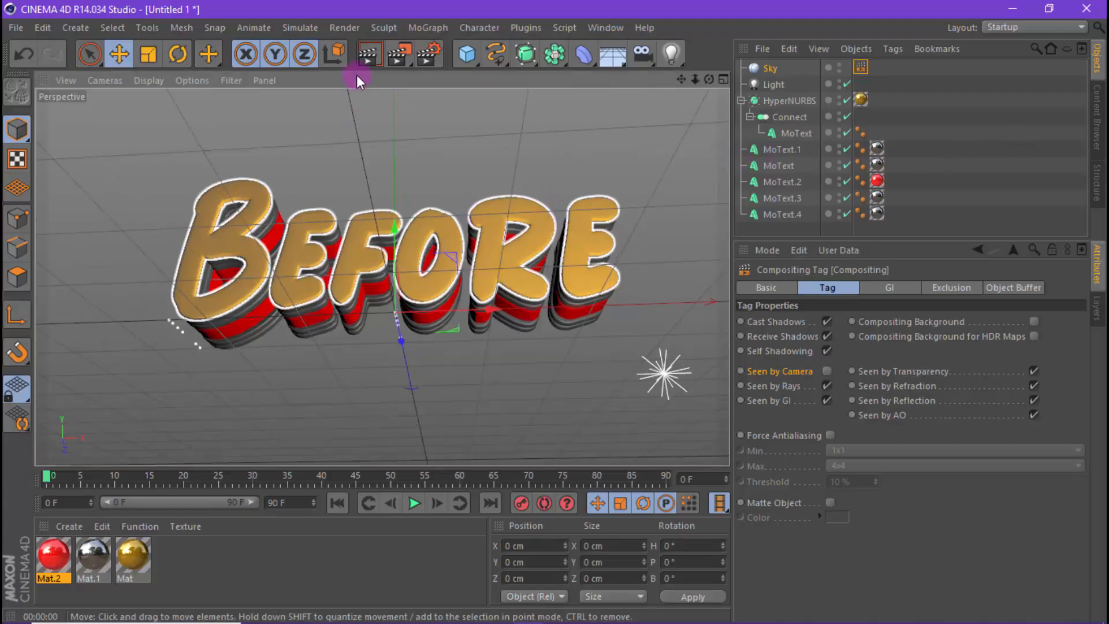
pyautogui.click(369, 54)
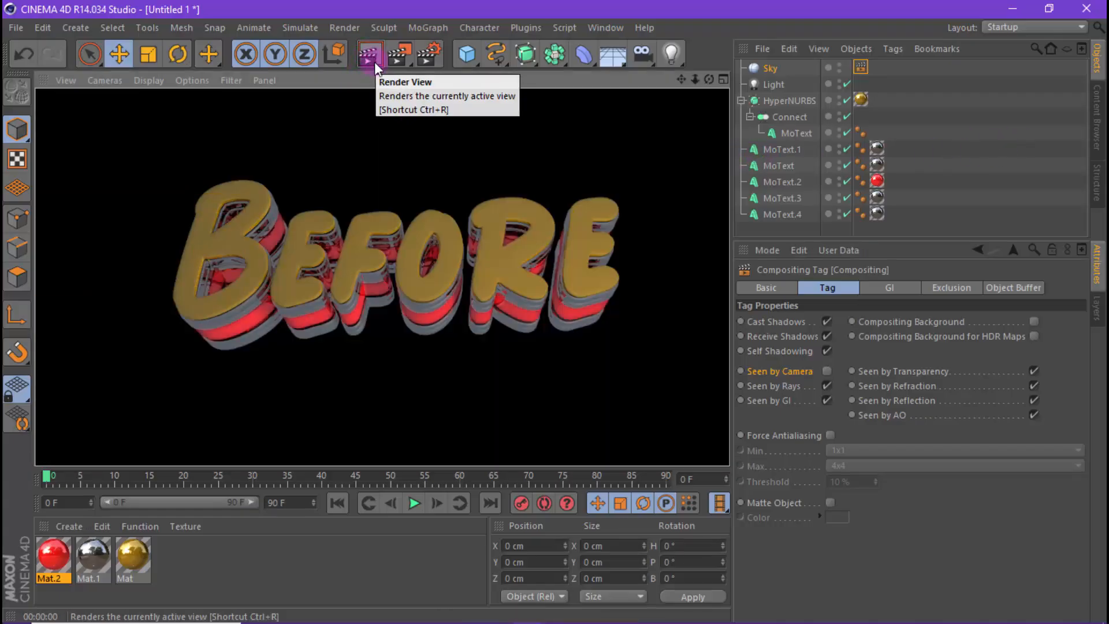
pyautogui.click(457, 224)
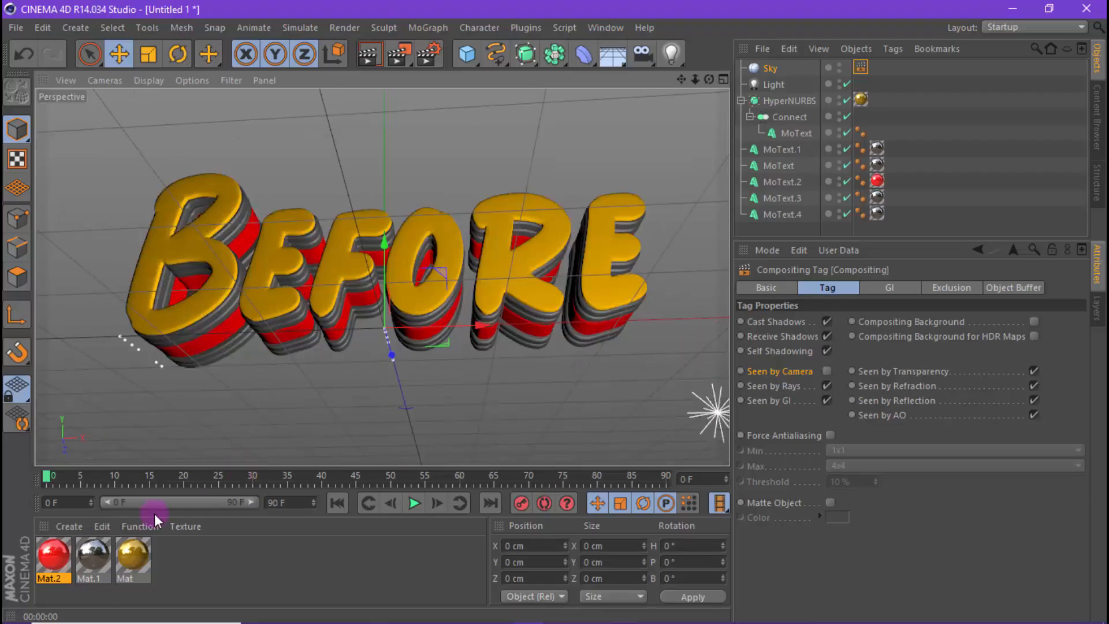
# Create a new material with the Color and Specular channels disabled so that it is plain black.
pyautogui.click(70, 526)
pyautogui.click(118, 390)
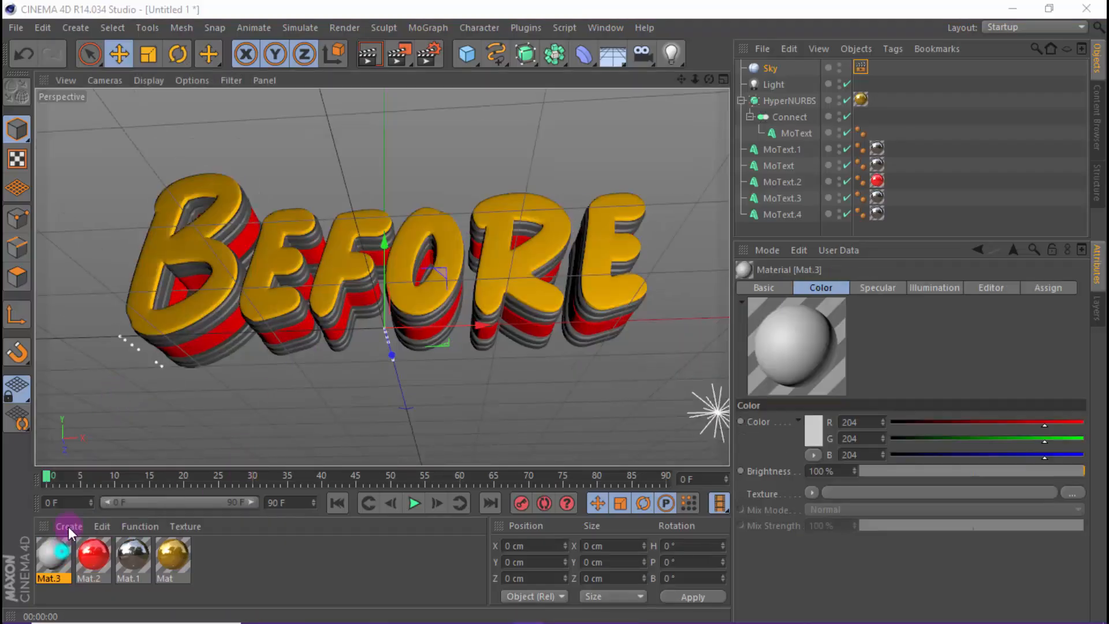
pyautogui.doubleClick(53, 555)
pyautogui.click(322, 427)
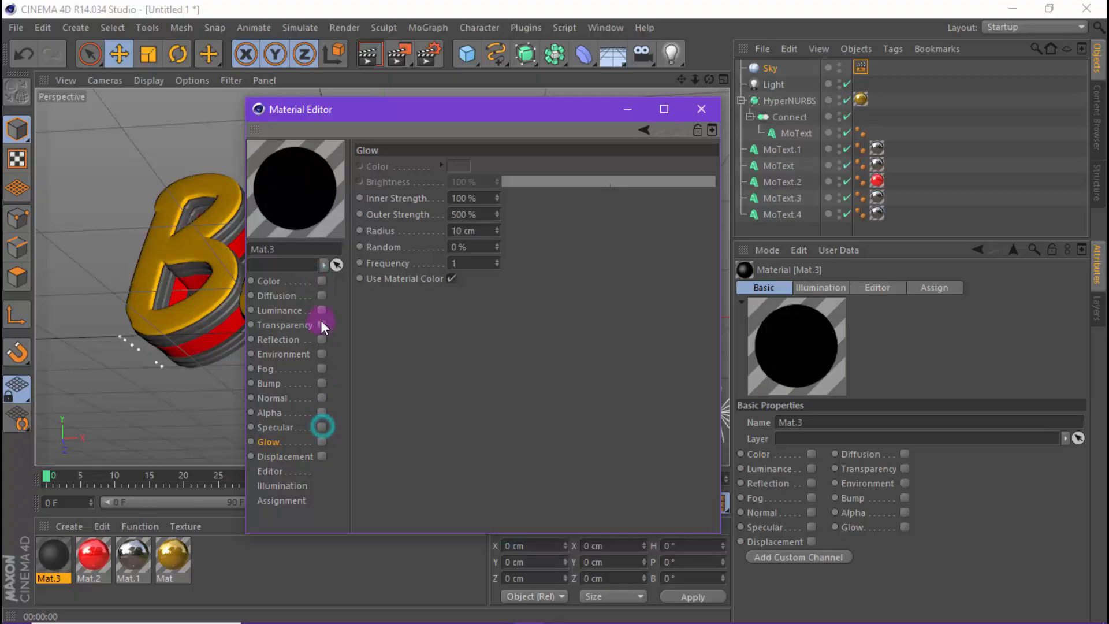
pyautogui.click(701, 109)
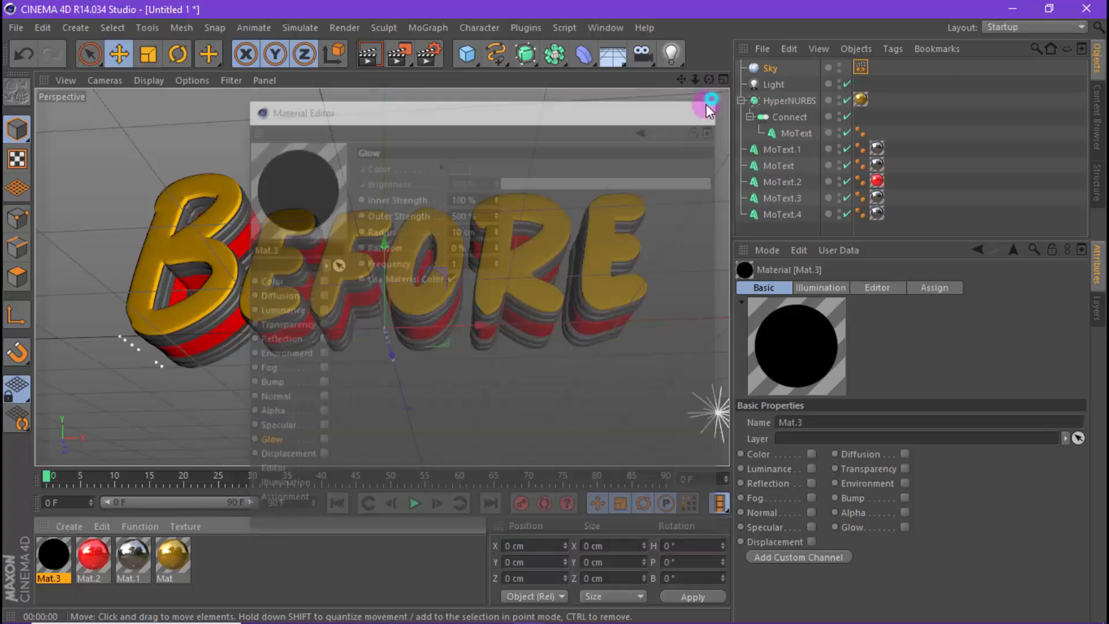
# Apply the black material to MoText.4 and restrict its texture tag to selection C1.
pyautogui.moveTo(72, 562); pyautogui.dragTo(795, 215)
pyautogui.click(893, 213)
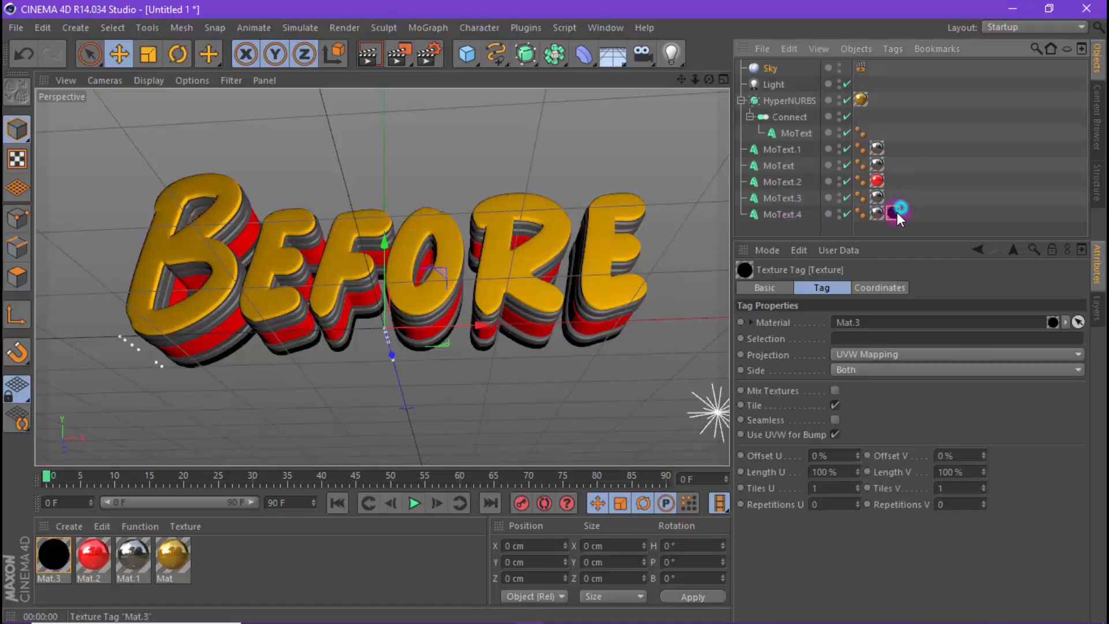
pyautogui.click(886, 340)
pyautogui.write('C')
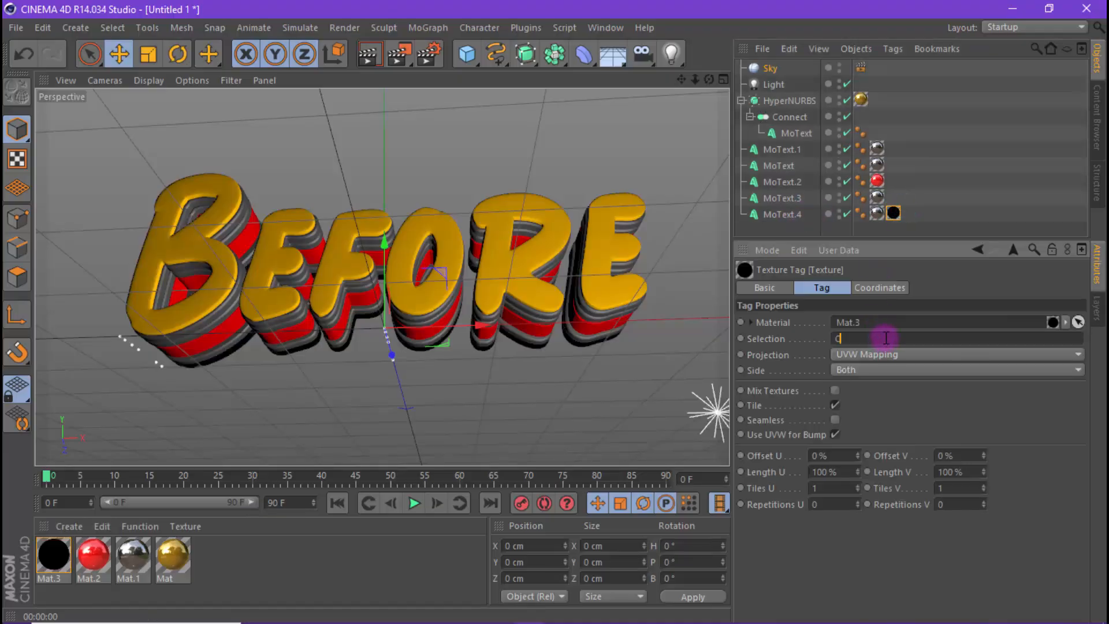
pyautogui.write('1')
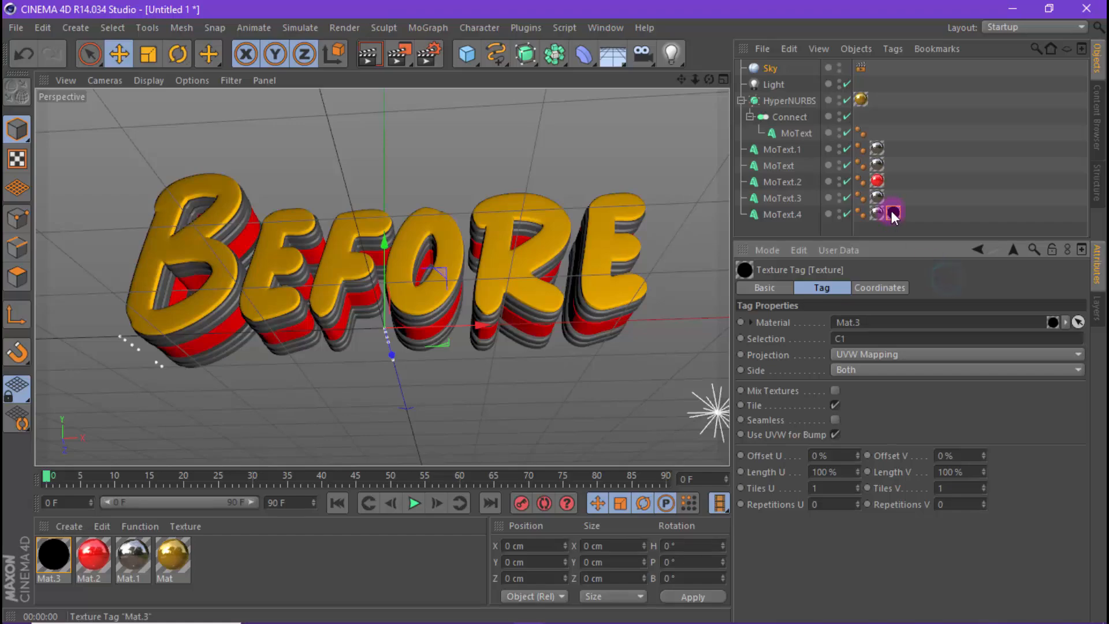
# Copy the C1 black texture tag to MoText.3, MoText.2, MoText and MoText.1, and select all five copies.
pyautogui.keyDown('ctrl'); pyautogui.moveTo(893, 212); pyautogui.dragTo(893, 147); pyautogui.keyUp('ctrl')
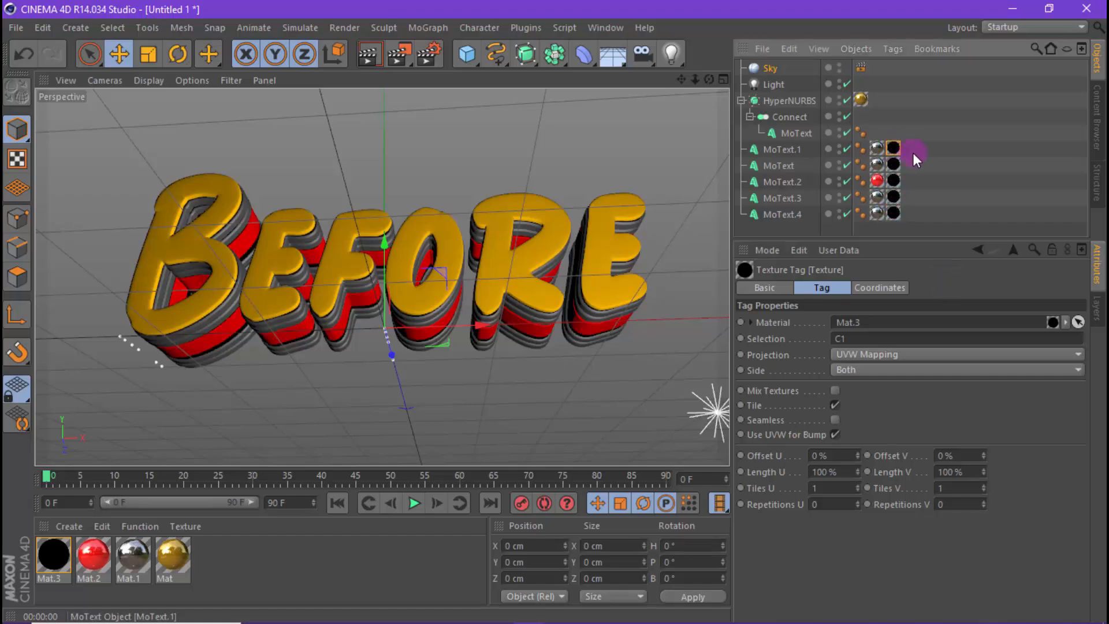
pyautogui.keyDown('shift'); pyautogui.click(893, 214); pyautogui.keyUp('shift')
pyautogui.click(884, 339)
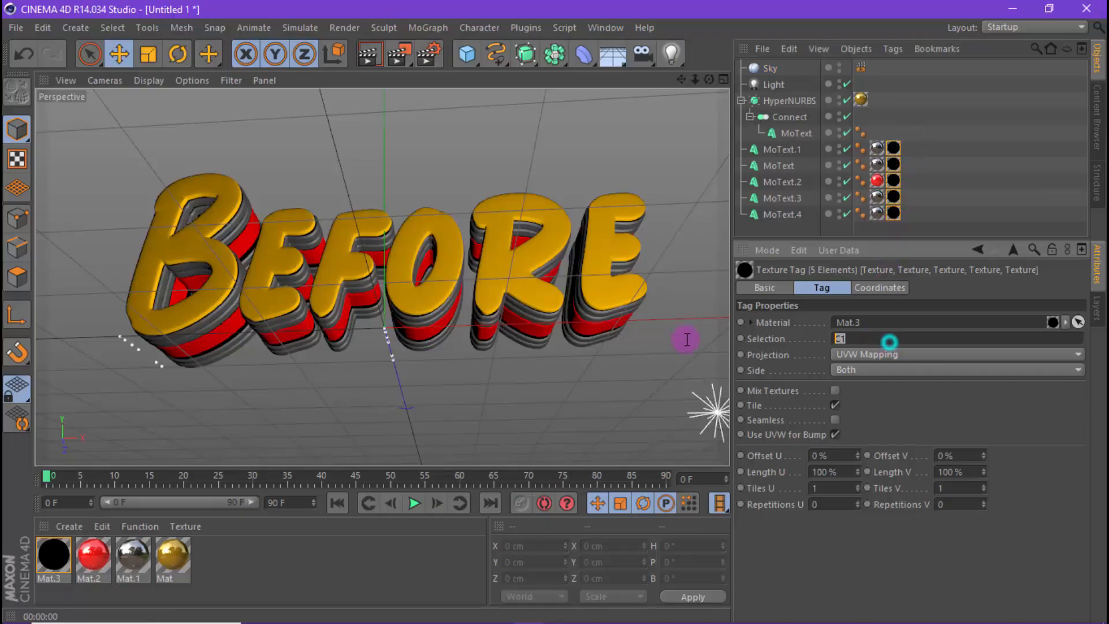
# Render the view from two zoom levels to check the black caps on the text layers.
pyautogui.click(369, 50)
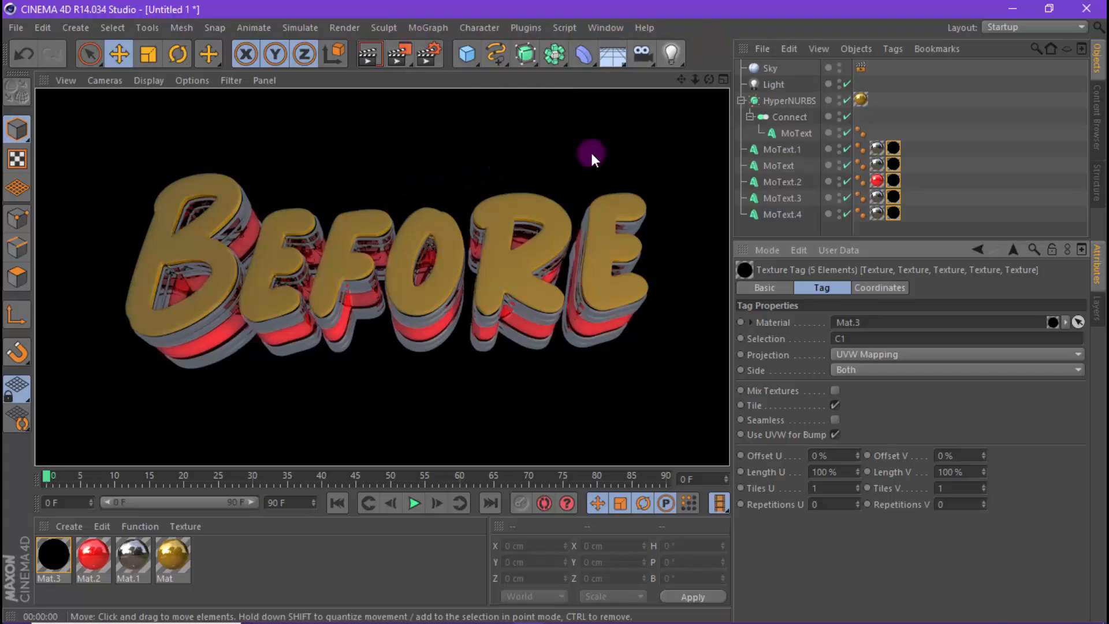
pyautogui.click(456, 235)
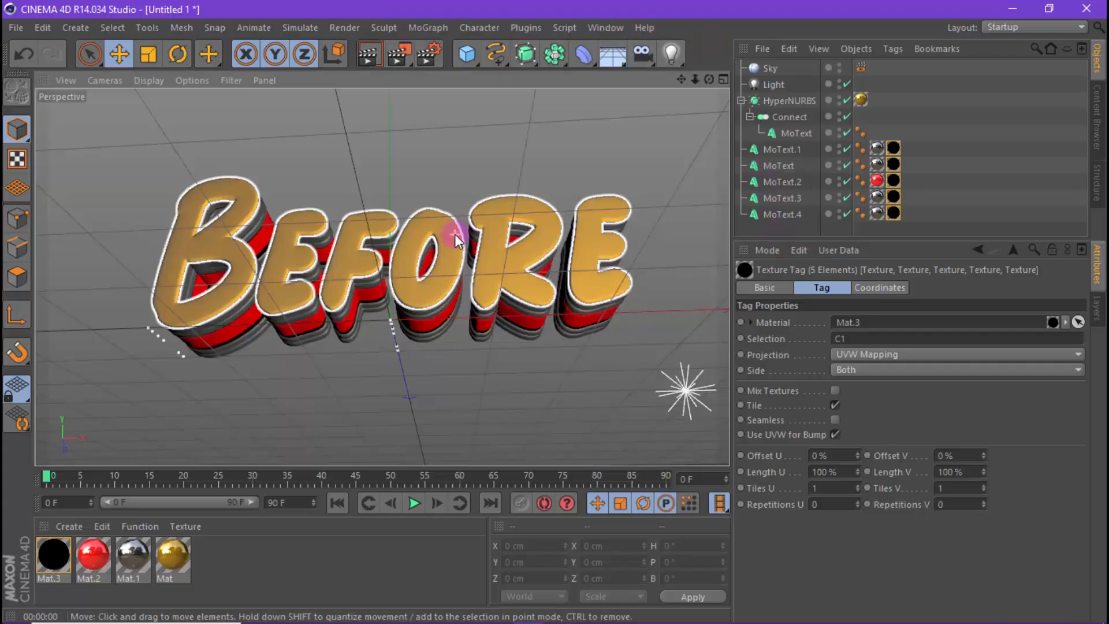
pyautogui.click(369, 54)
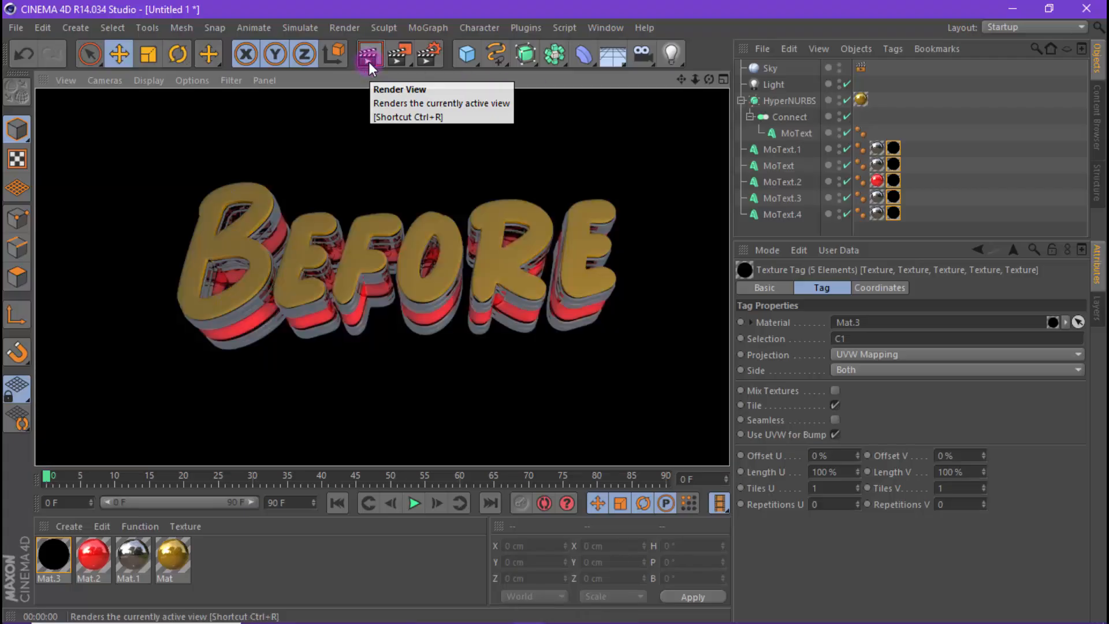
pyautogui.click(427, 188)
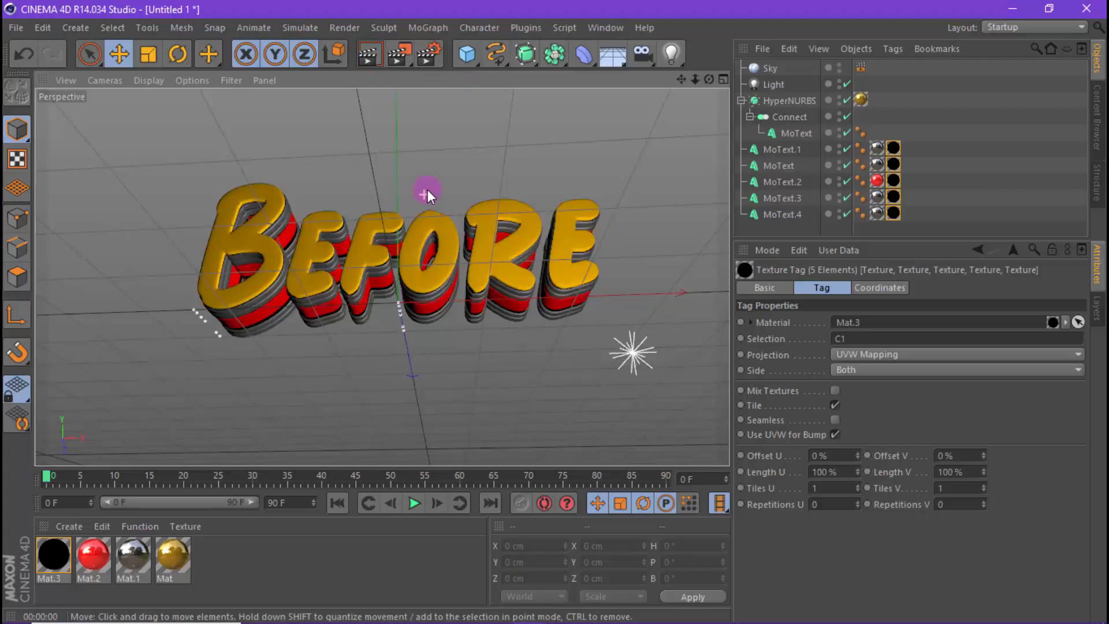
# Create another material, disable its Color and Specular channels and enable Luminance.
pyautogui.click(81, 523)
pyautogui.click(141, 389)
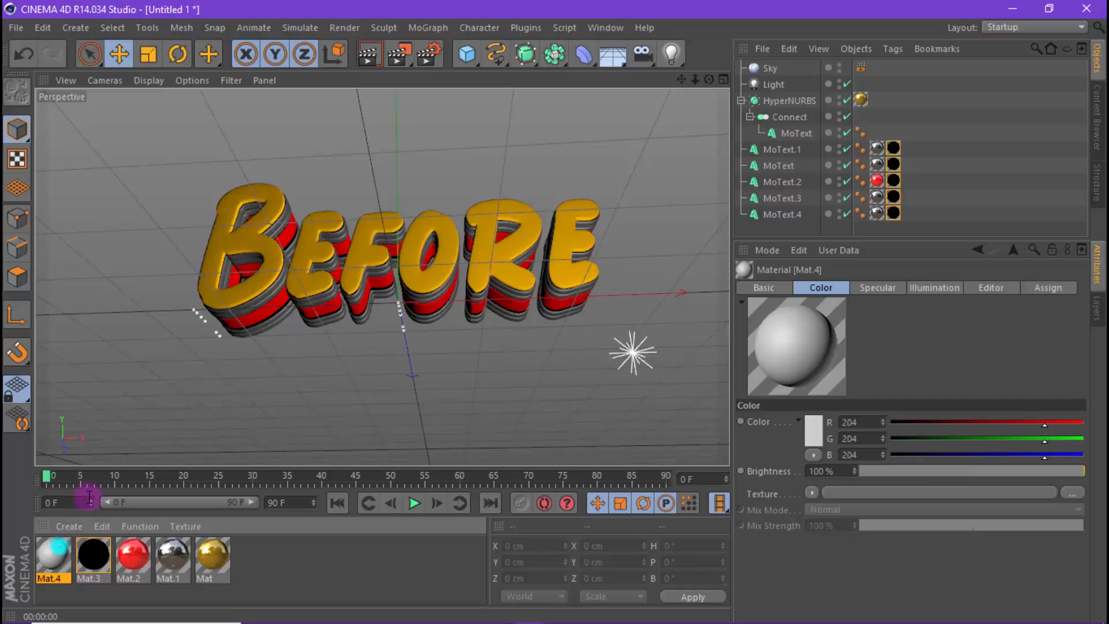
pyautogui.doubleClick(53, 555)
pyautogui.click(322, 427)
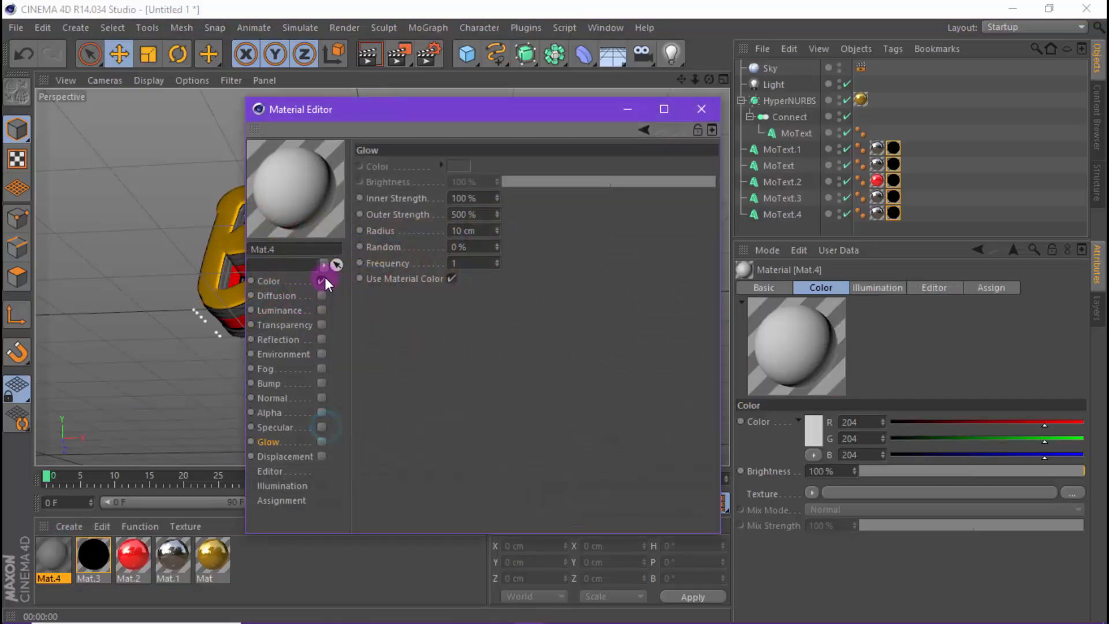
pyautogui.click(323, 280)
pyautogui.click(322, 310)
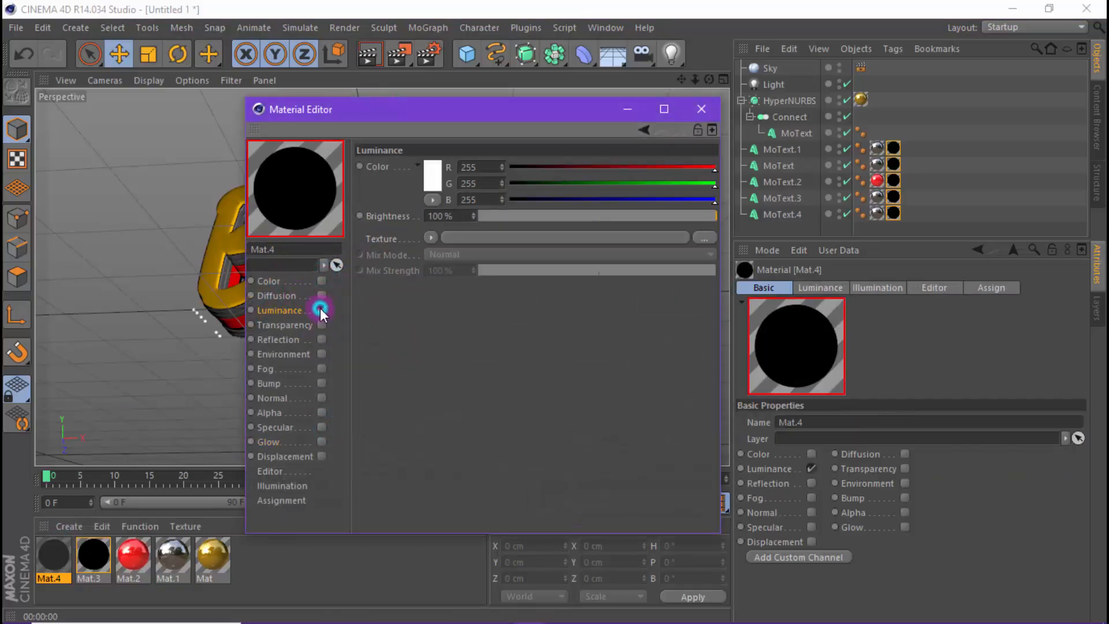
# Load a Gradient shader as the Luminance texture and open its shader properties.
pyautogui.click(427, 239)
pyautogui.click(460, 411)
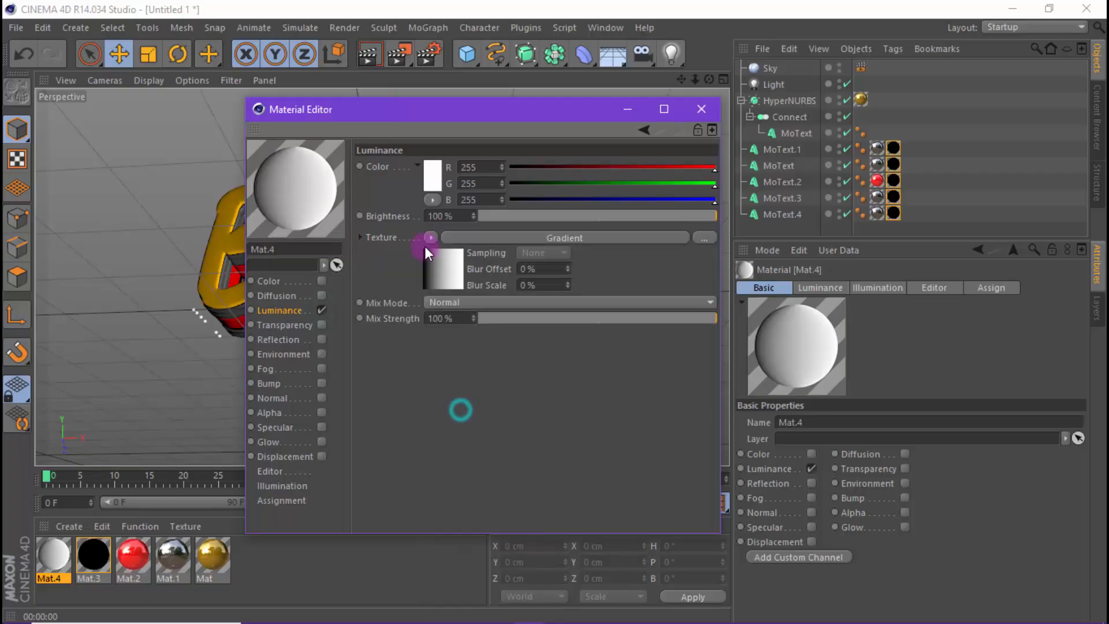
pyautogui.click(432, 263)
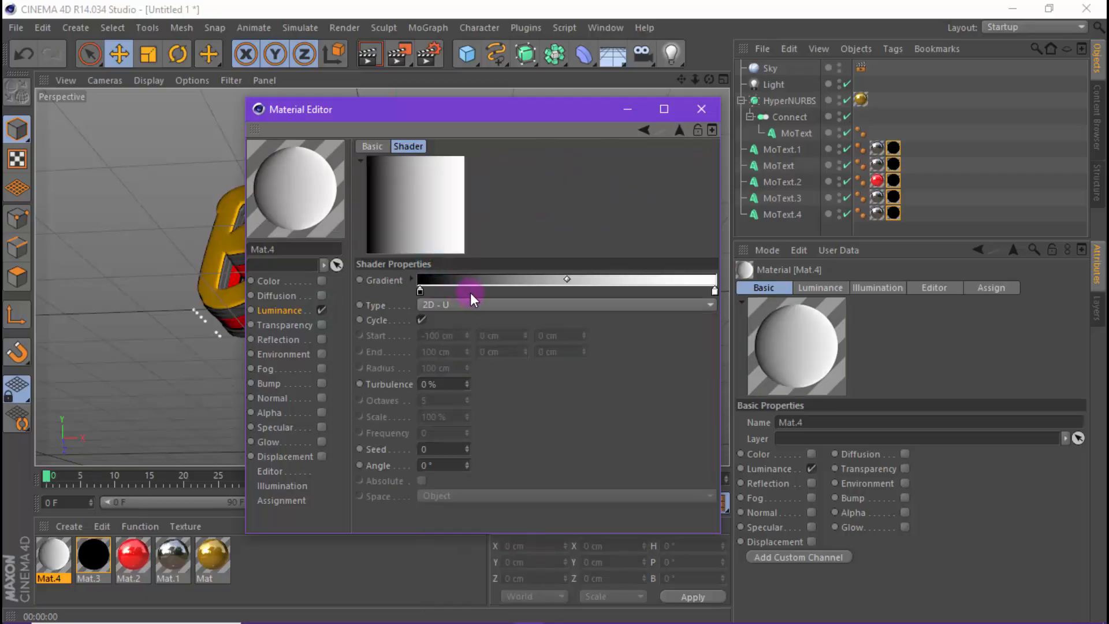
# Add a white knot at about 17% of the gradient and set the end knot to black.
pyautogui.doubleClick(471, 292)
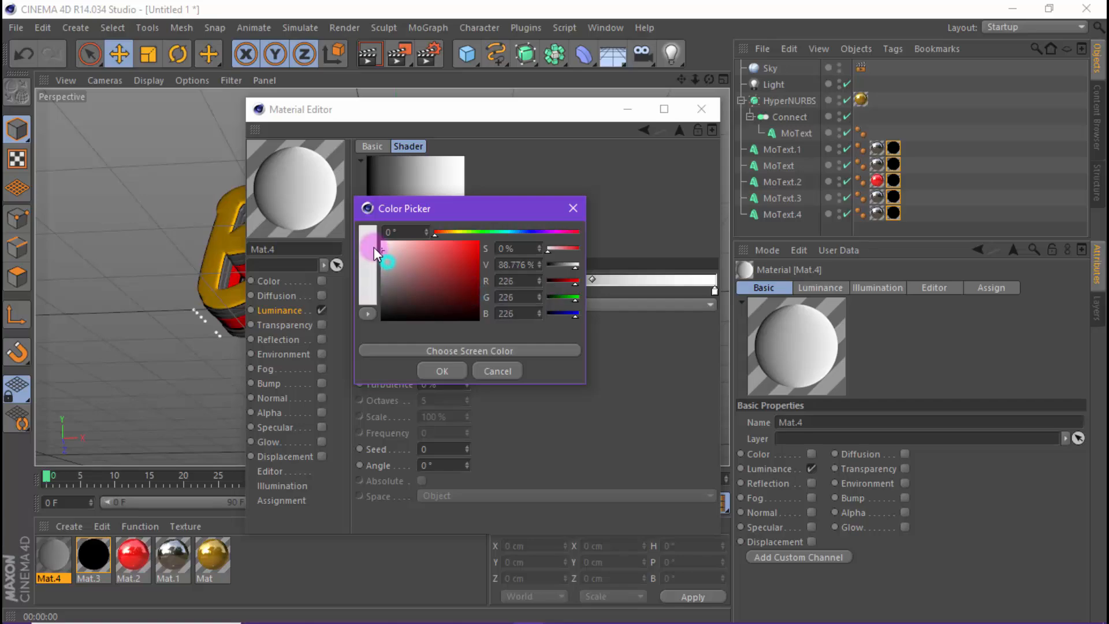
pyautogui.click(441, 370)
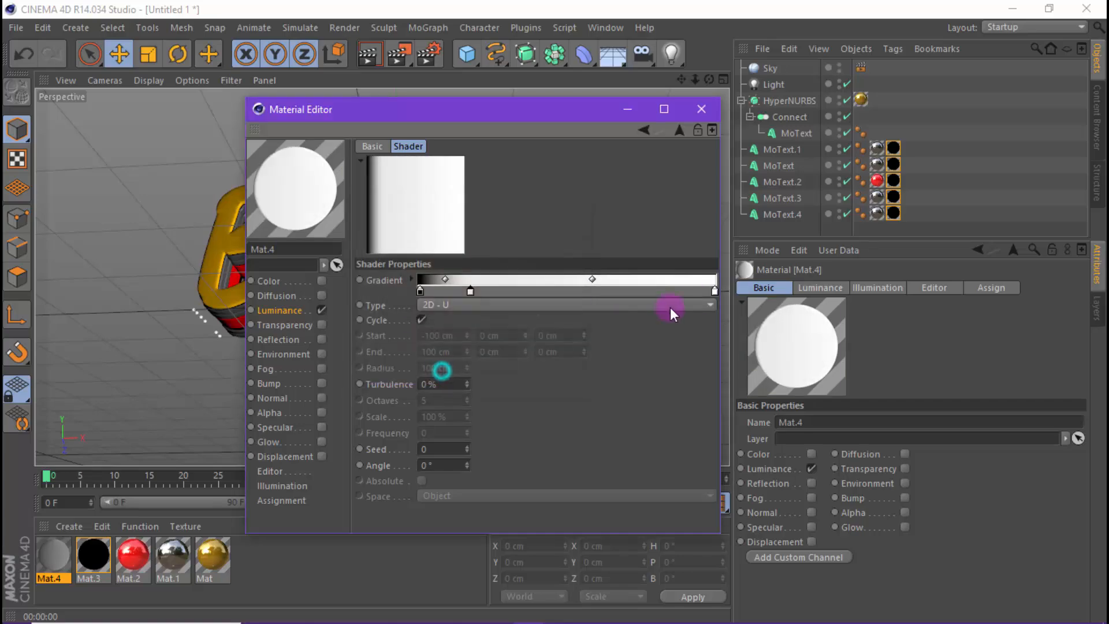
pyautogui.doubleClick(715, 291)
pyautogui.click(687, 369)
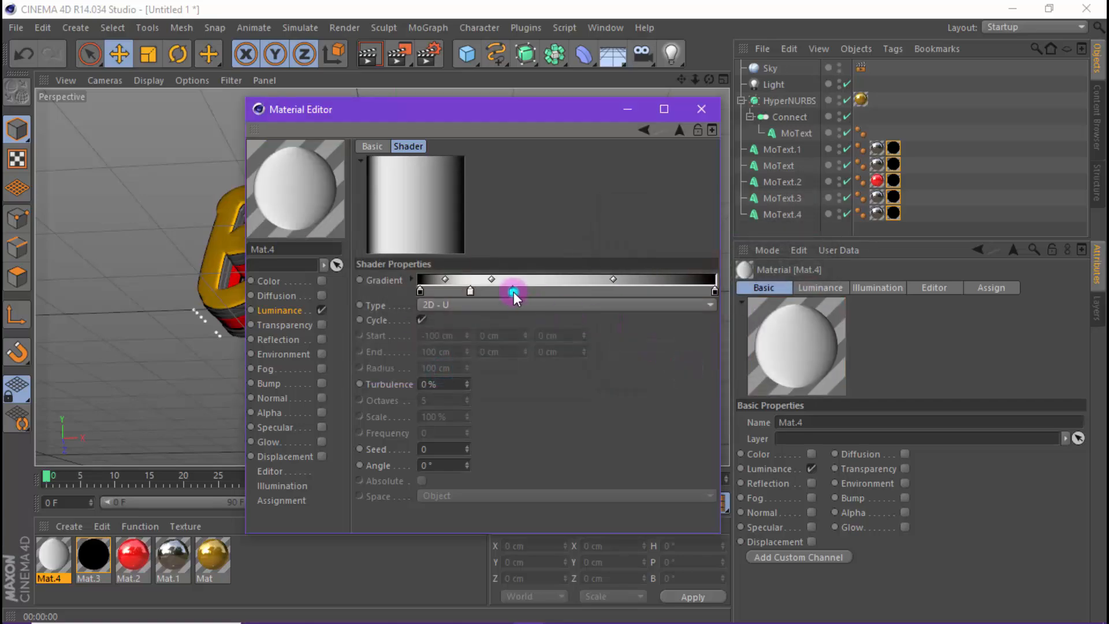
# Add a near-black gray knot at about 32% of the gradient, just after the white knot.
pyautogui.doubleClick(514, 292)
pyautogui.click(428, 302)
pyautogui.click(424, 308)
pyautogui.click(418, 310)
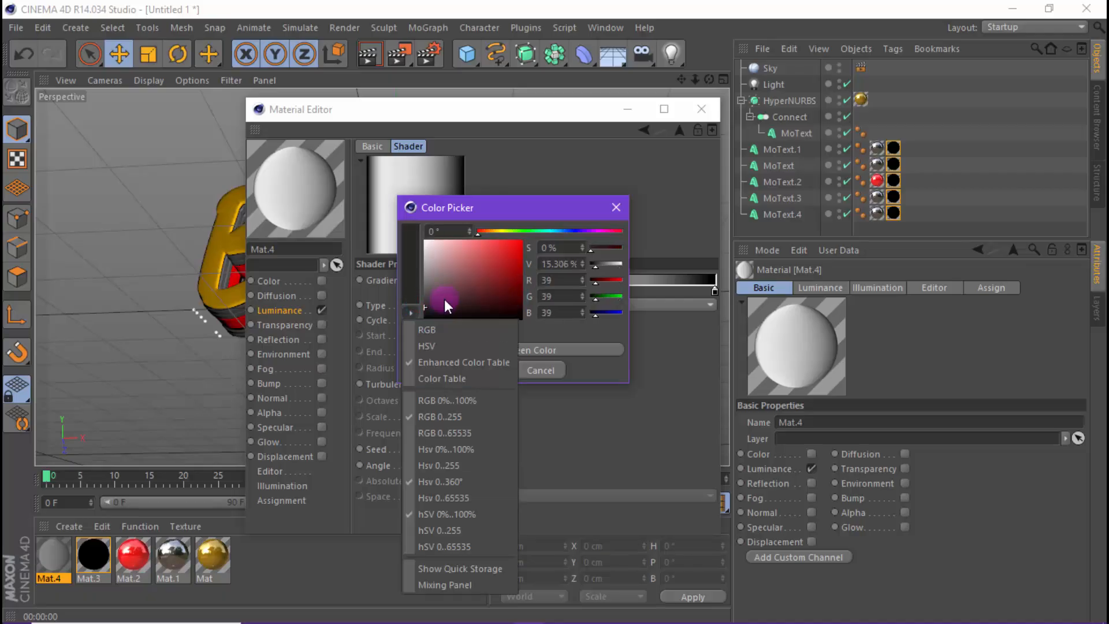
pyautogui.click(445, 299)
pyautogui.click(430, 306)
pyautogui.click(484, 368)
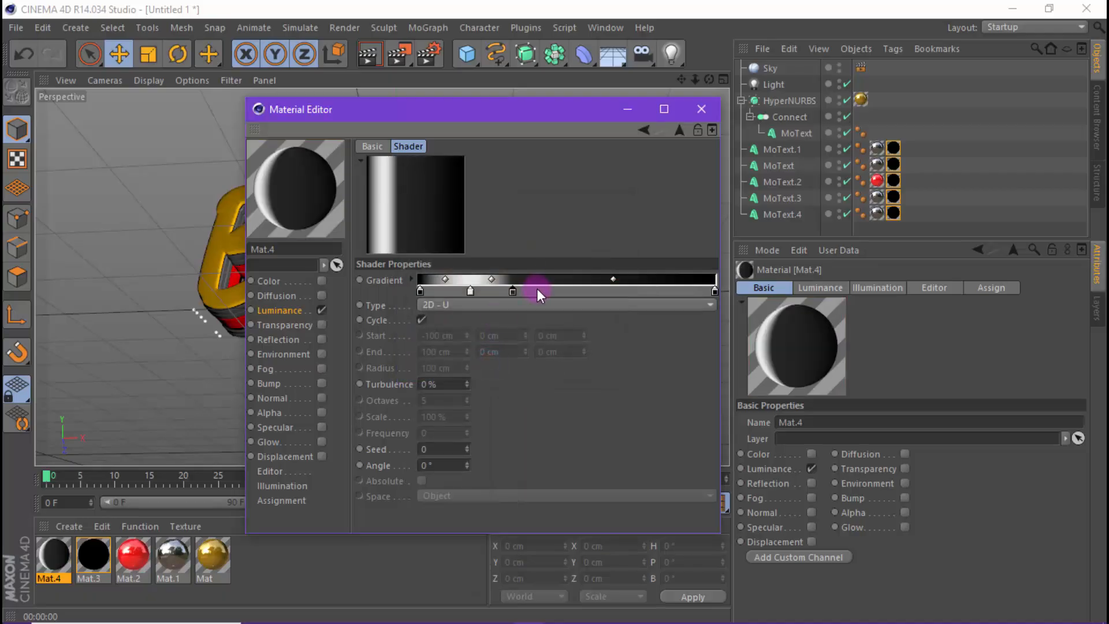
# Add a light gray knot of RGB 221 at about 48% of the gradient, beyond the near-black knot.
pyautogui.click(561, 288)
pyautogui.doubleClick(561, 289)
pyautogui.click(470, 279)
pyautogui.click(529, 368)
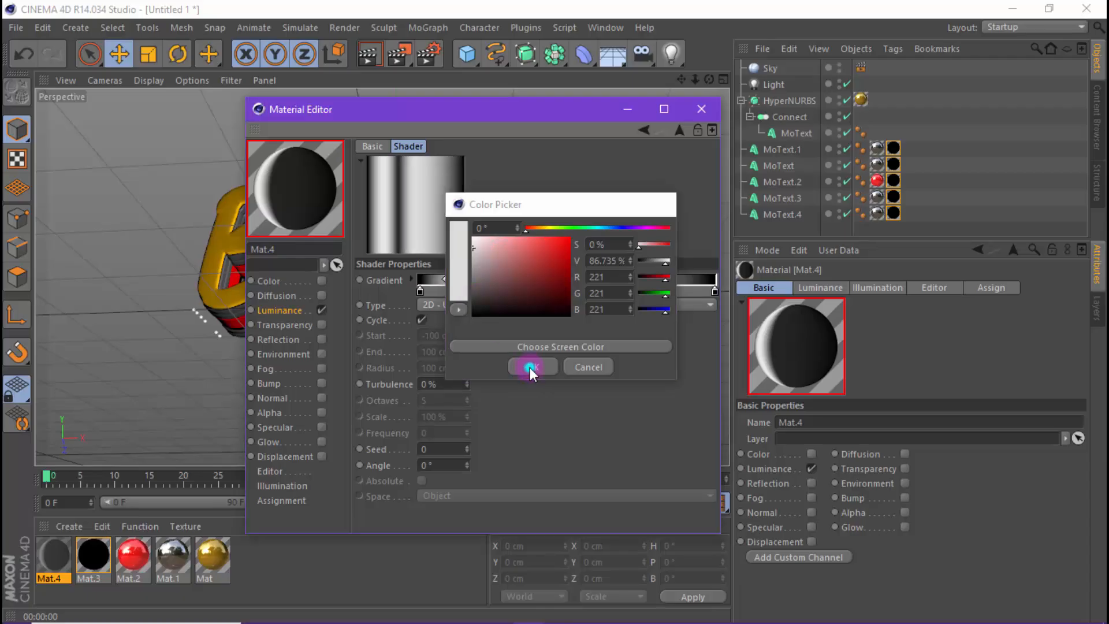
# Add a black knot at about 66% of the gradient, between the light gray knot and the end knot.
pyautogui.click(615, 293)
pyautogui.doubleClick(615, 294)
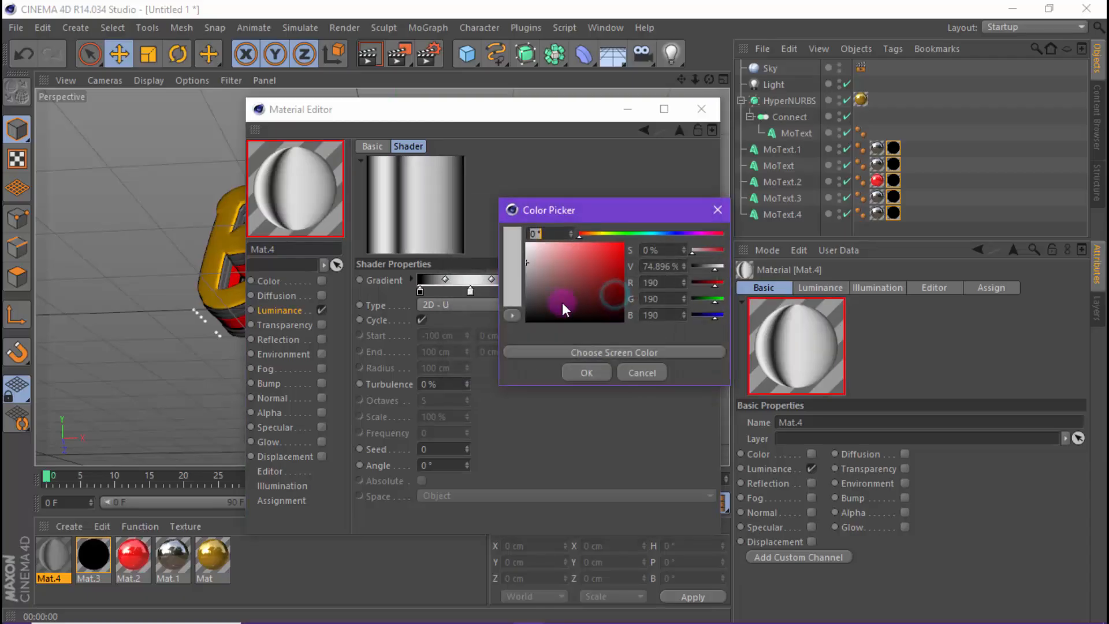
pyautogui.moveTo(560, 304); pyautogui.dragTo(523, 314)
pyautogui.click(602, 373)
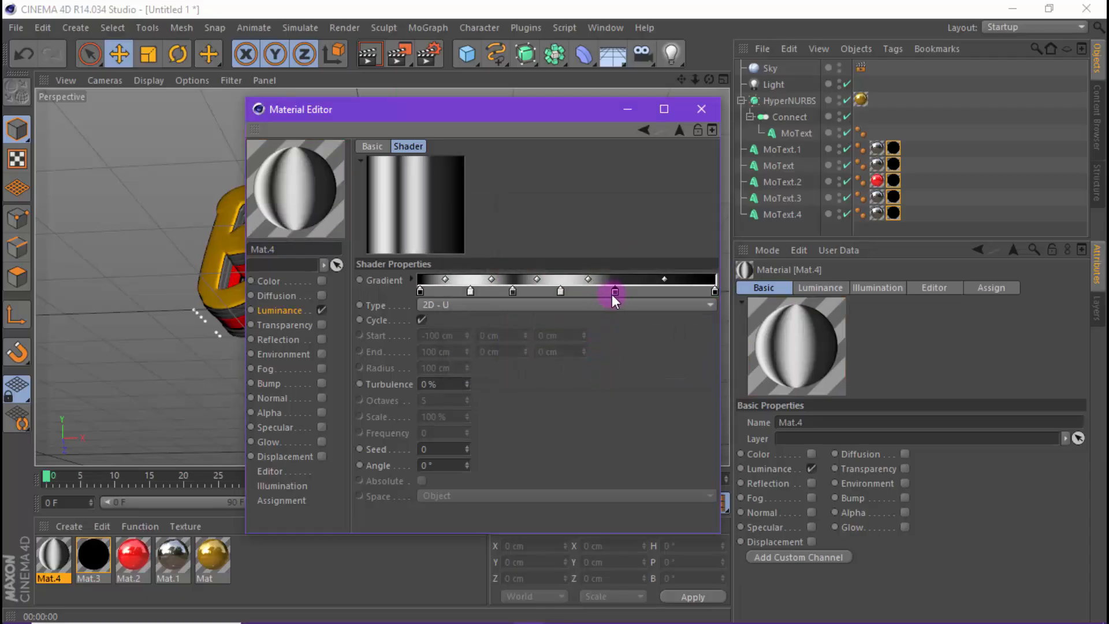
# Shift the last light and dark knots to about 54% and 71%, and add a gray knot of RGB 184 at about 88%.
pyautogui.moveTo(560, 293); pyautogui.dragTo(680, 292)
pyautogui.doubleClick(681, 292)
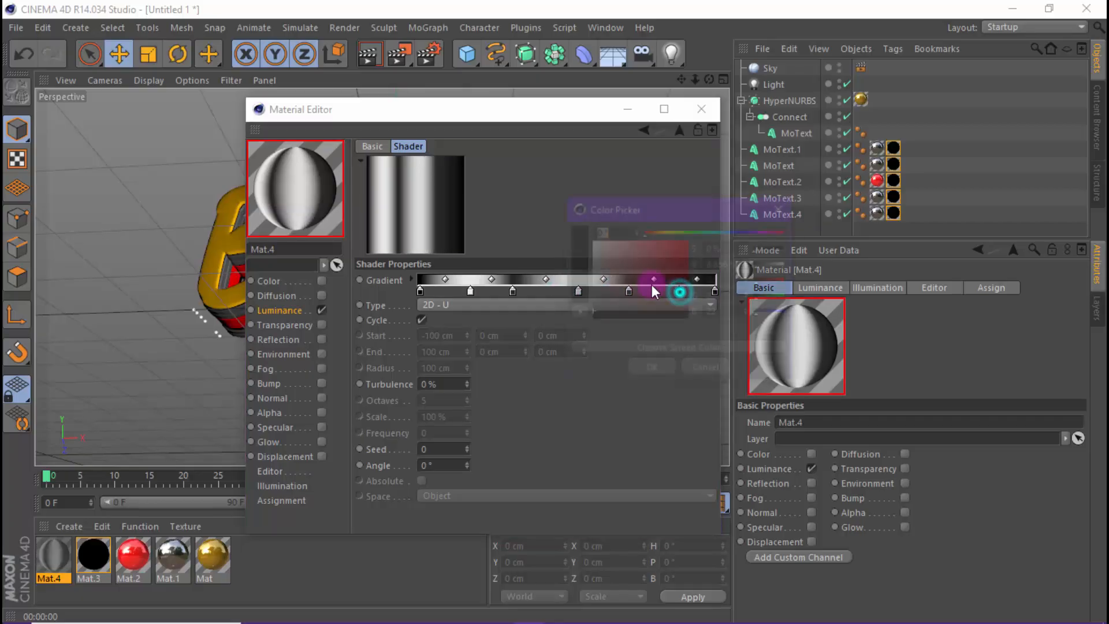
pyautogui.moveTo(619, 276); pyautogui.dragTo(592, 293)
pyautogui.click(652, 370)
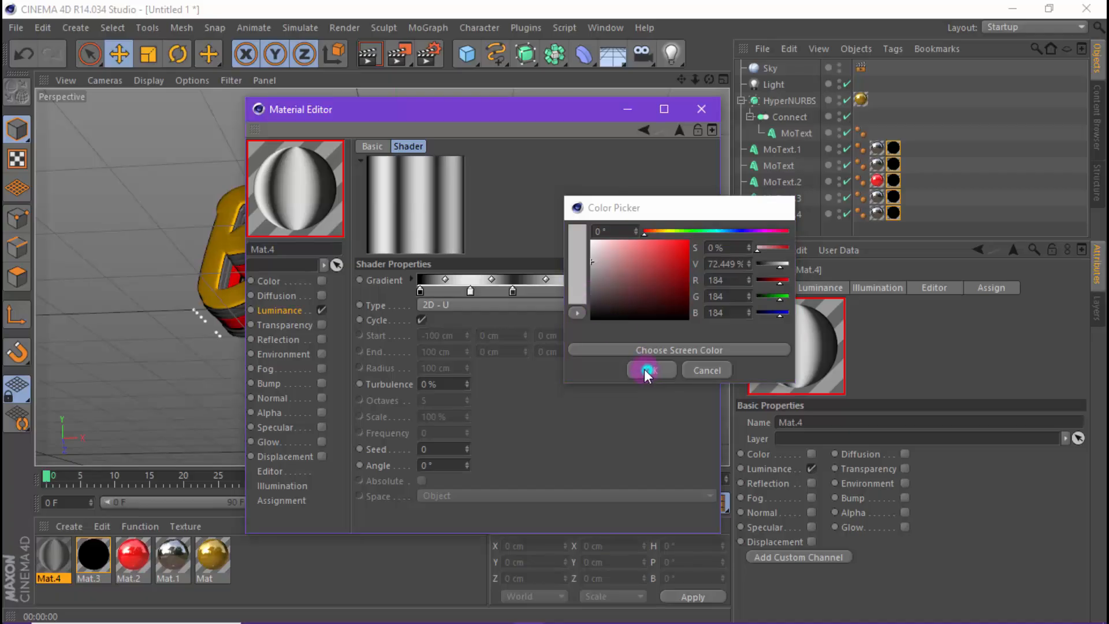
# Move the gradient's interpolation midpoints closer to the three light knots to narrow the bright bands.
pyautogui.moveTo(444, 280); pyautogui.dragTo(580, 281)
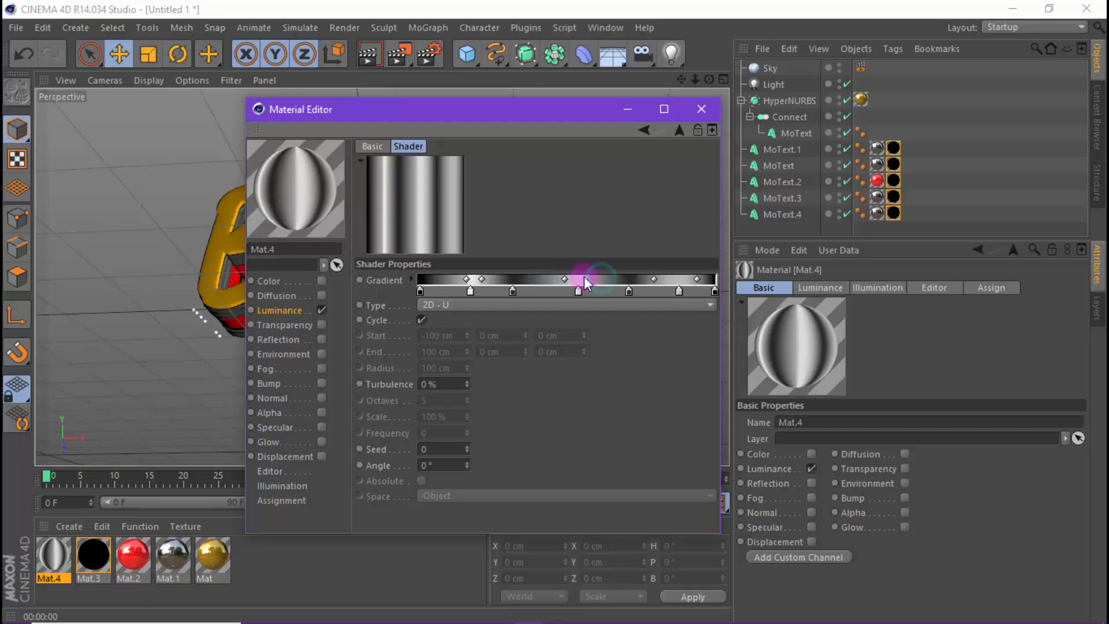
pyautogui.click(657, 282)
pyautogui.moveTo(657, 282); pyautogui.dragTo(689, 283)
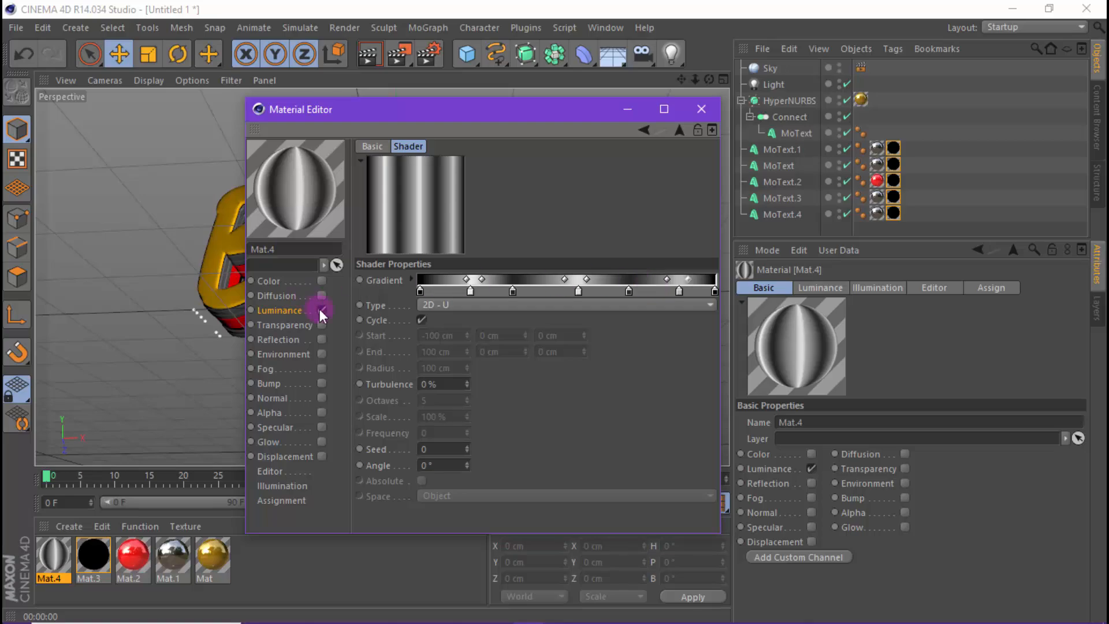
# Set the gradient's Turbulence to 7%, Frequency to 12 and Octaves to 6, and enable Absolute.
pyautogui.moveTo(467, 382); pyautogui.dragTo(468, 381)
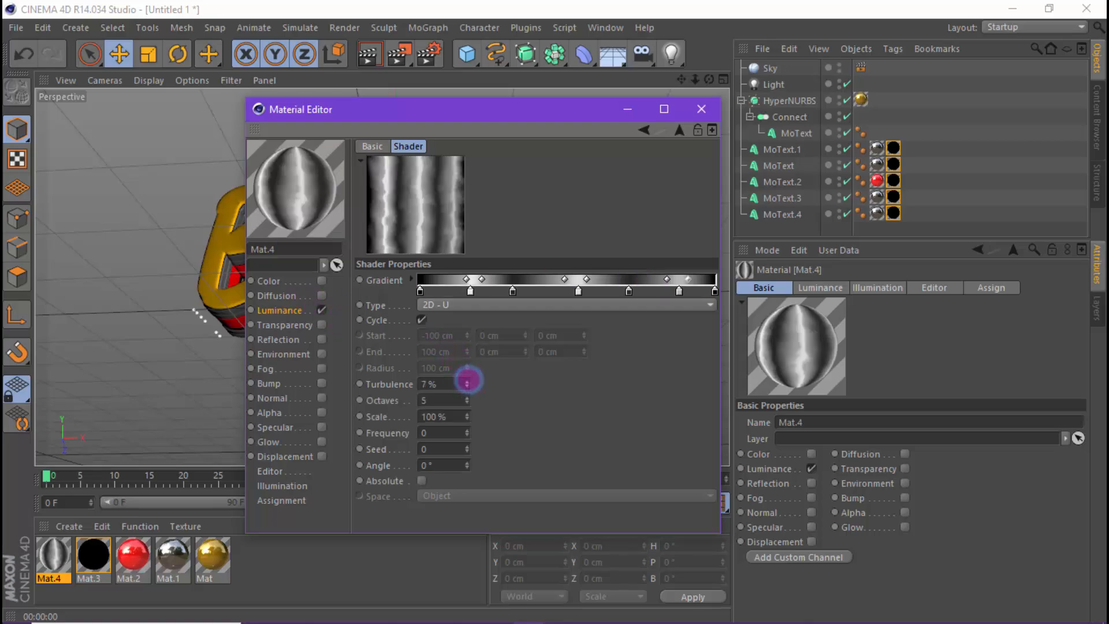
pyautogui.moveTo(467, 431); pyautogui.dragTo(470, 429)
pyautogui.click(466, 398)
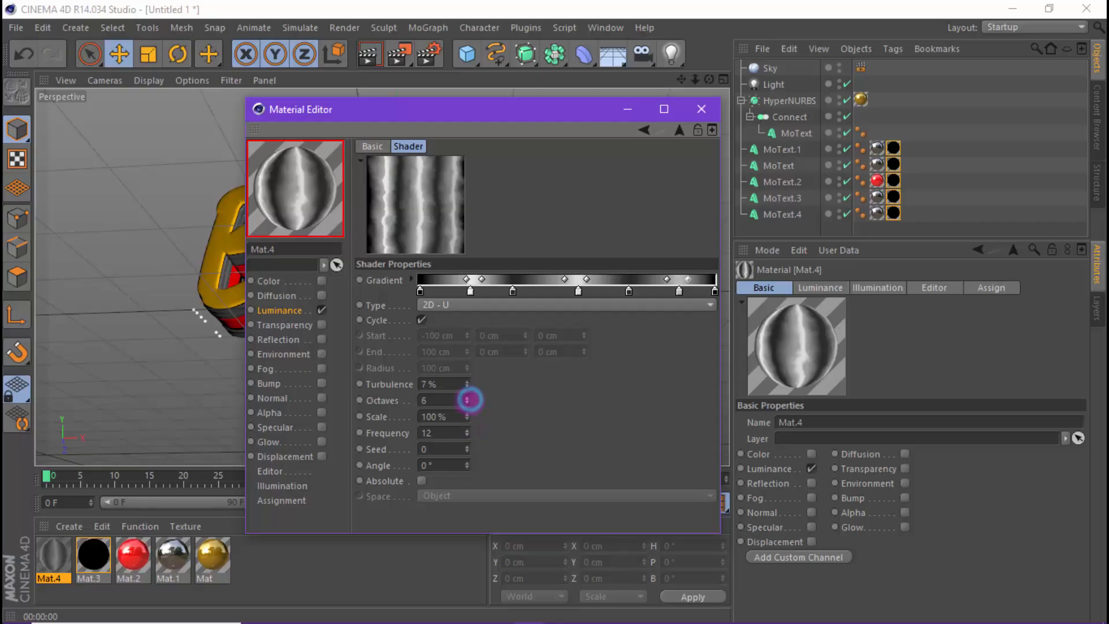
pyautogui.click(422, 481)
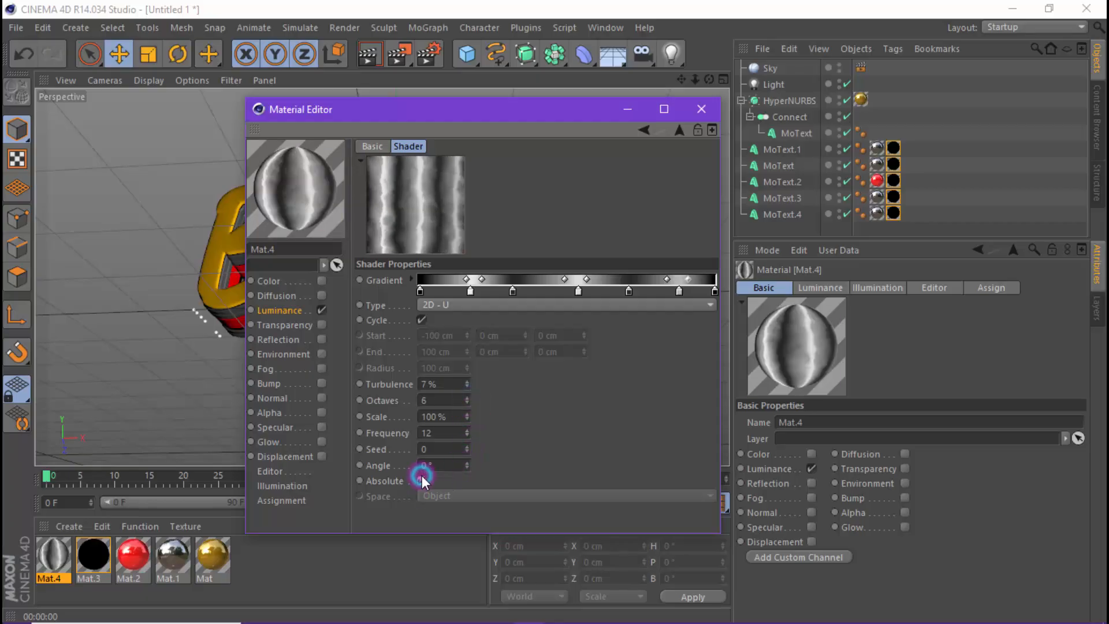
# Set the gradient's Seed to 100, undoing the trial Angle change, and close the material.
pyautogui.moveTo(469, 466)
pyautogui.mouseDown()
pyautogui.moveTo(466, 437)
pyautogui.moveTo(465, 451)
pyautogui.mouseUp()
pyautogui.click(12, 56)
pyautogui.click(453, 414)
pyautogui.write('10')
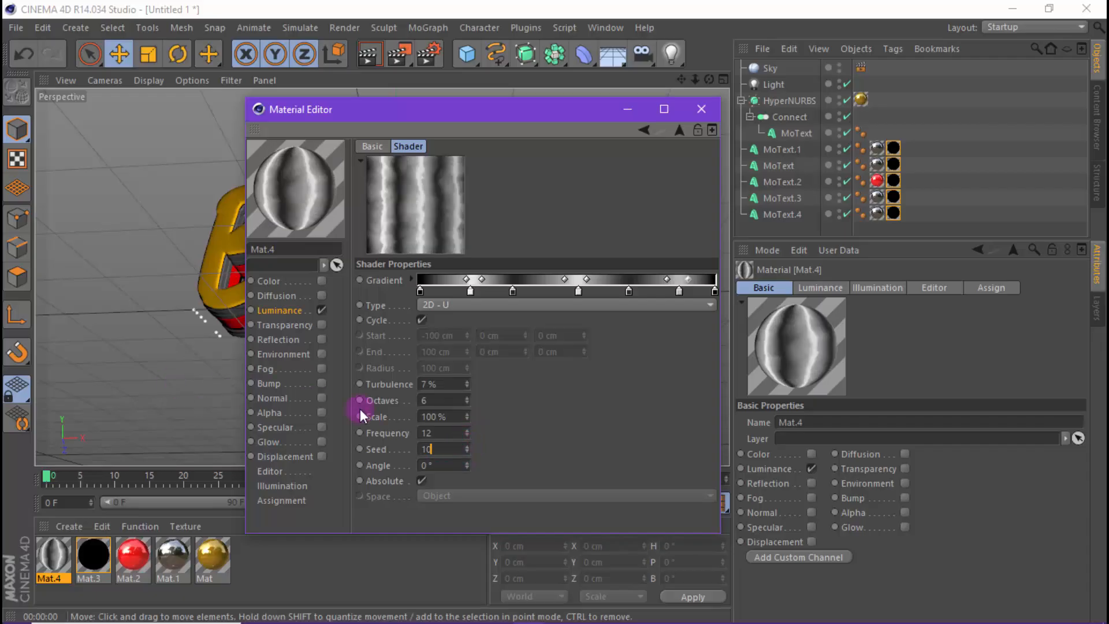
pyautogui.write('0')
pyautogui.click(567, 393)
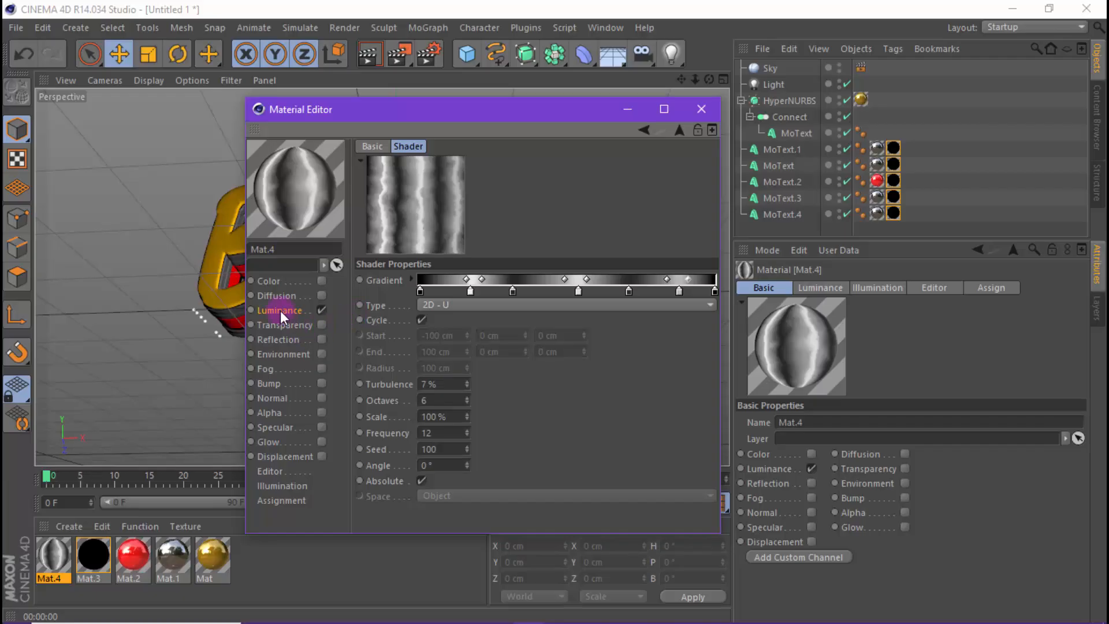
pyautogui.click(706, 110)
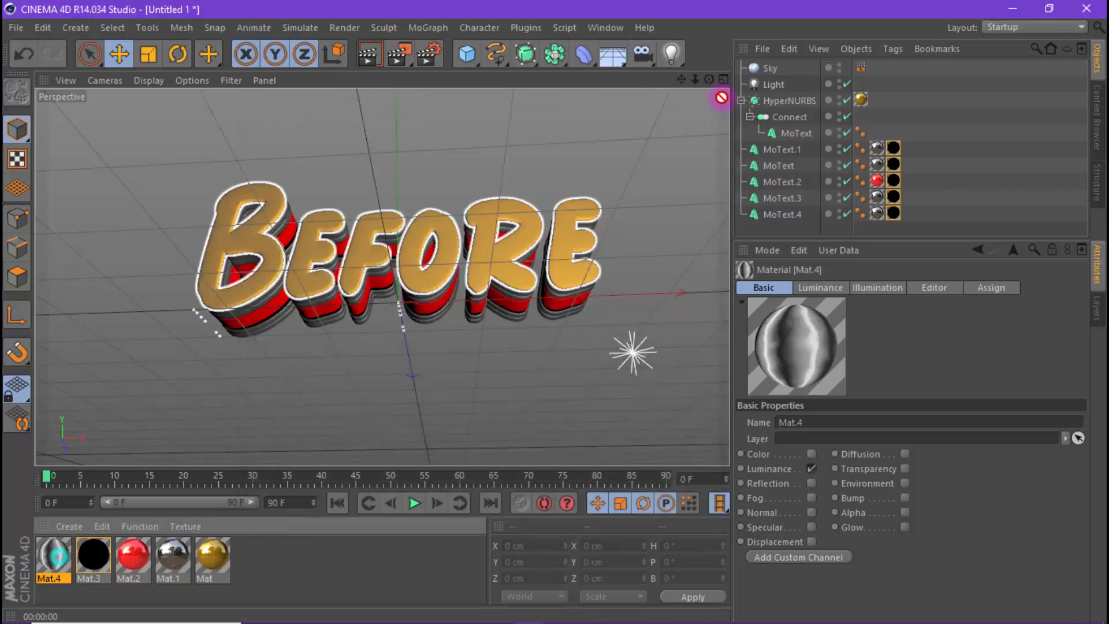
# Apply the gradient luminance material to the Sky with Flat projection and test-render the view.
pyautogui.moveTo(722, 97); pyautogui.dragTo(758, 70)
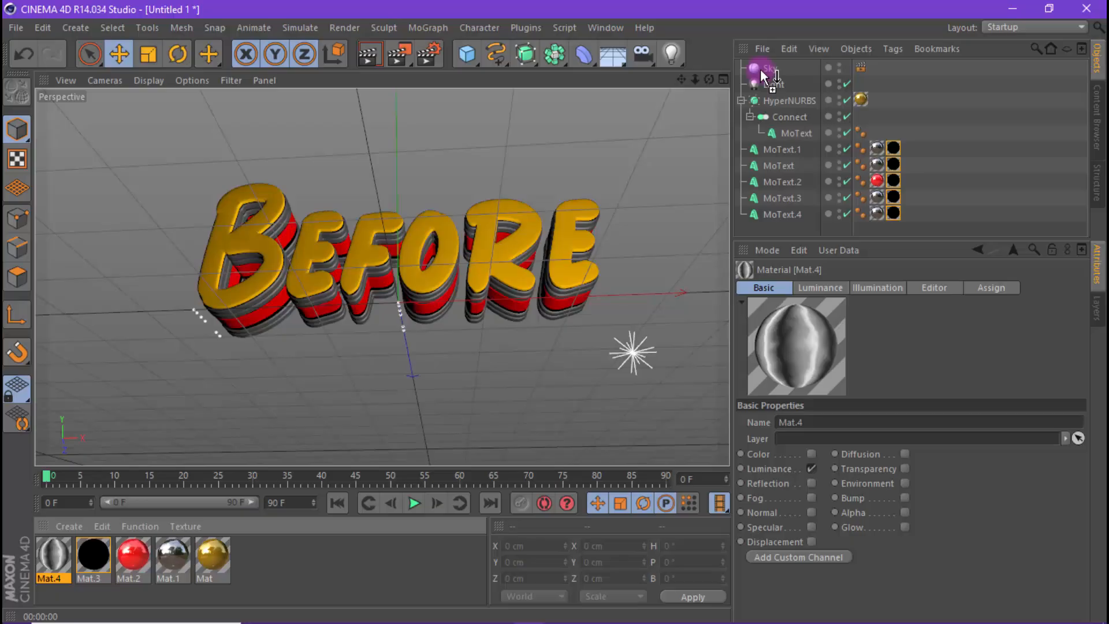
pyautogui.click(368, 55)
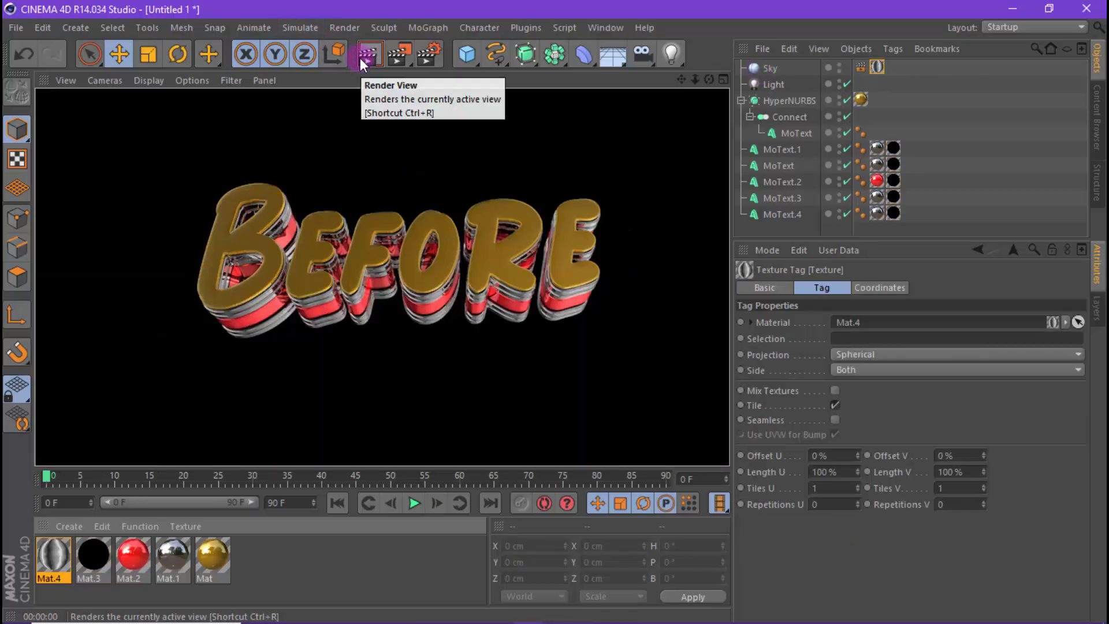
pyautogui.click(872, 74)
pyautogui.click(898, 352)
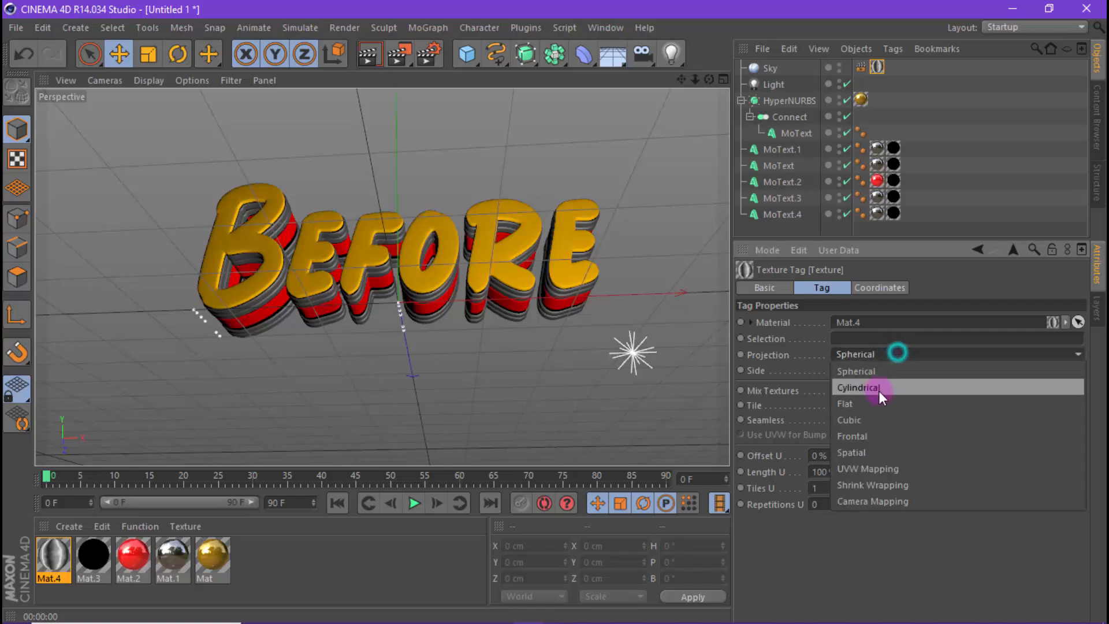
pyautogui.click(866, 404)
pyautogui.click(370, 56)
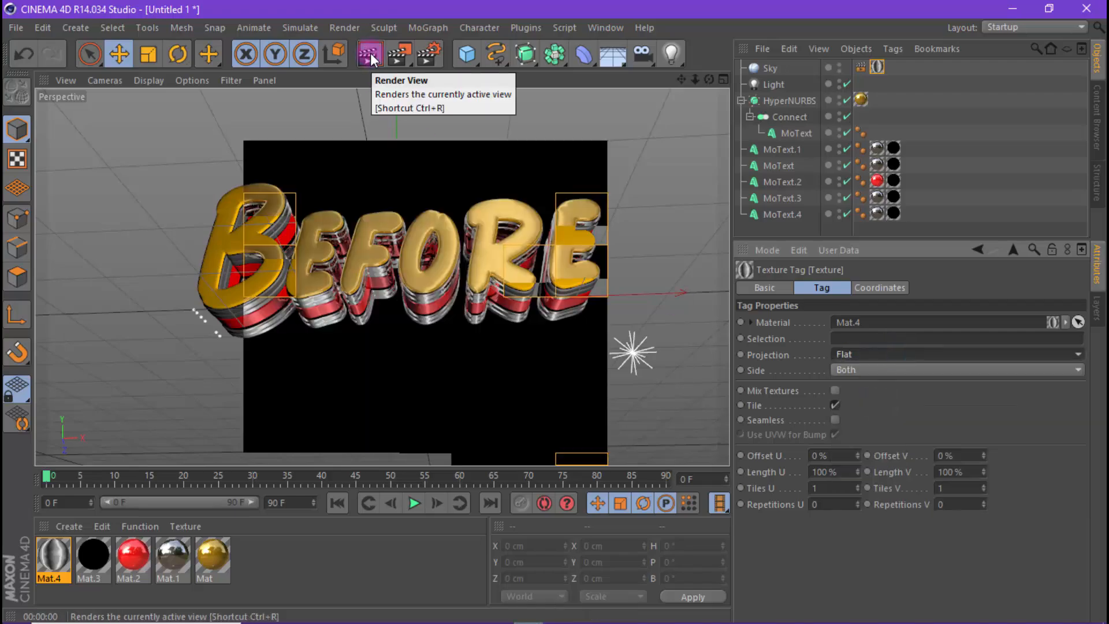
pyautogui.click(456, 210)
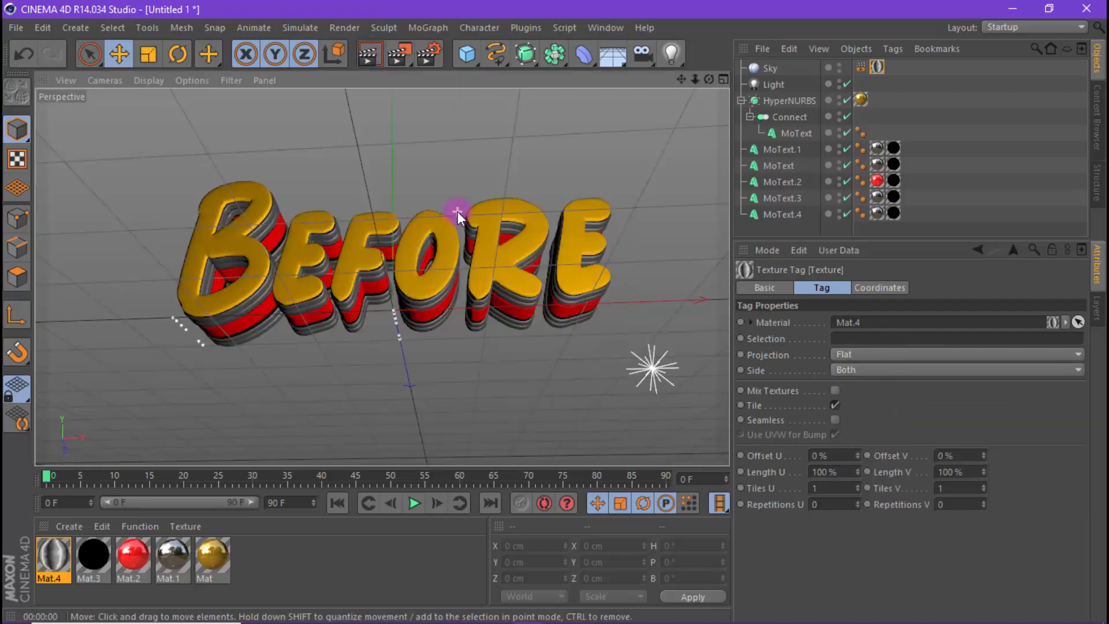
pyautogui.click(370, 54)
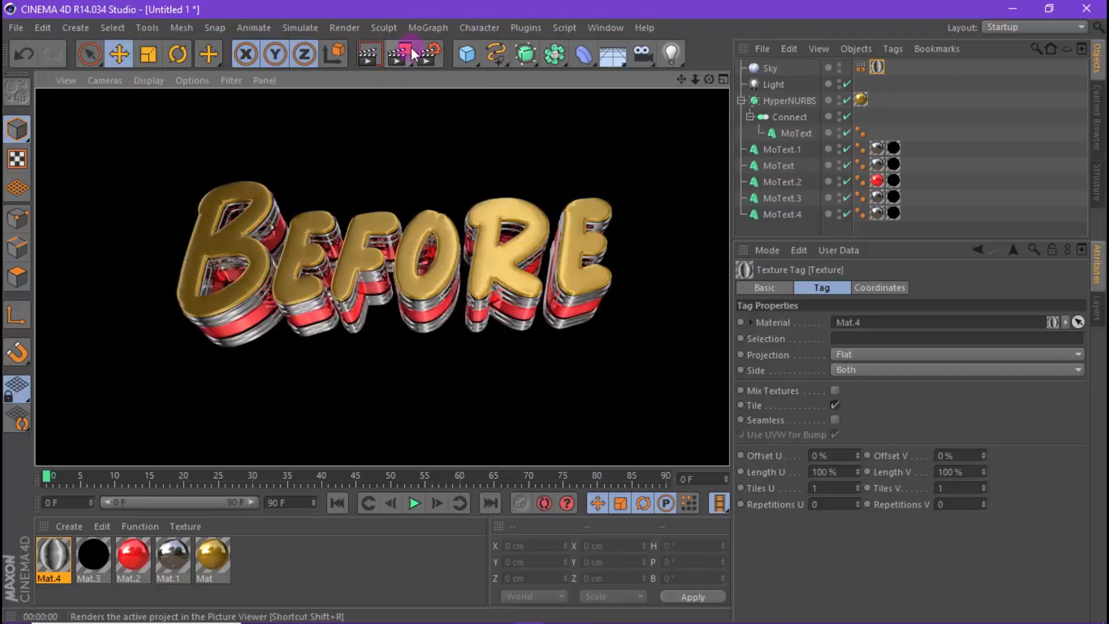
# Enable Additive in the gold material's Reflection channel and render the view.
pyautogui.doubleClick(209, 555)
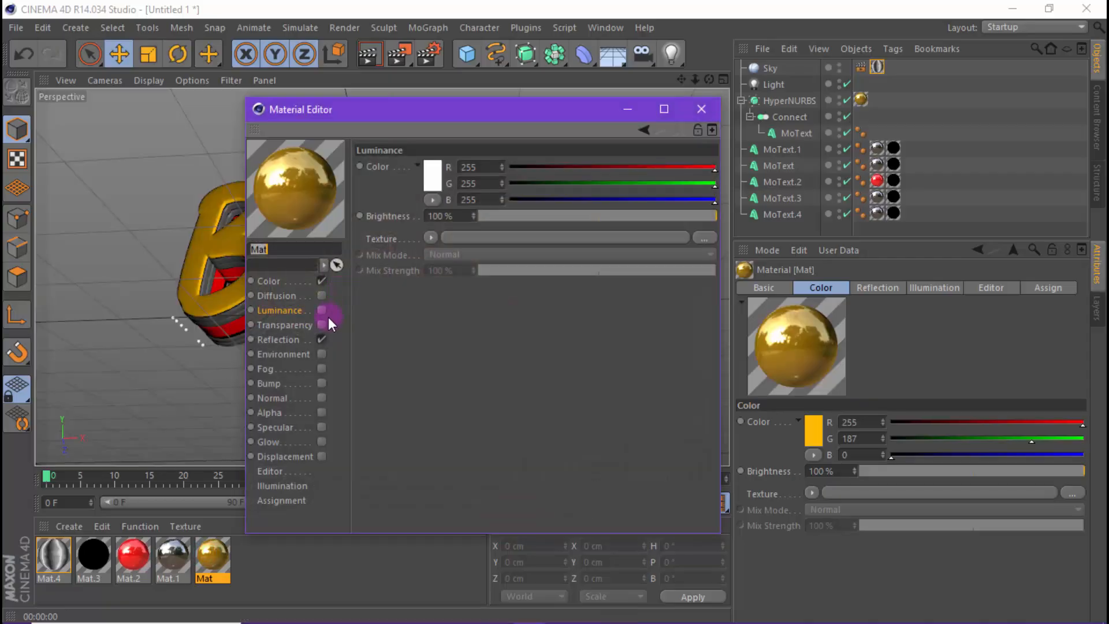
pyautogui.click(291, 341)
pyautogui.click(429, 232)
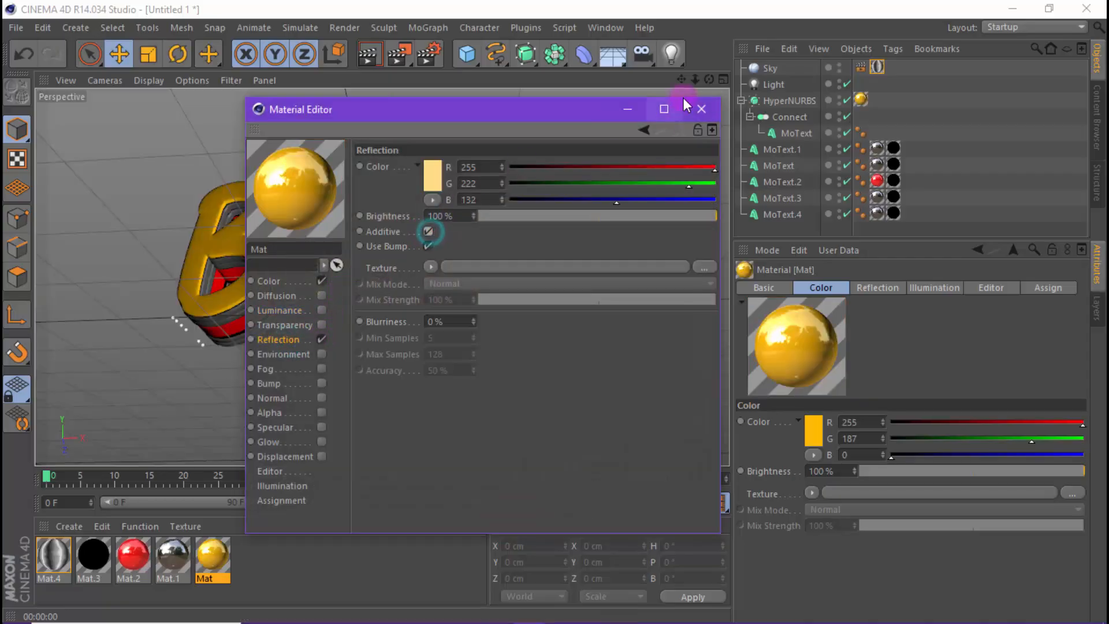
pyautogui.click(700, 109)
pyautogui.click(374, 55)
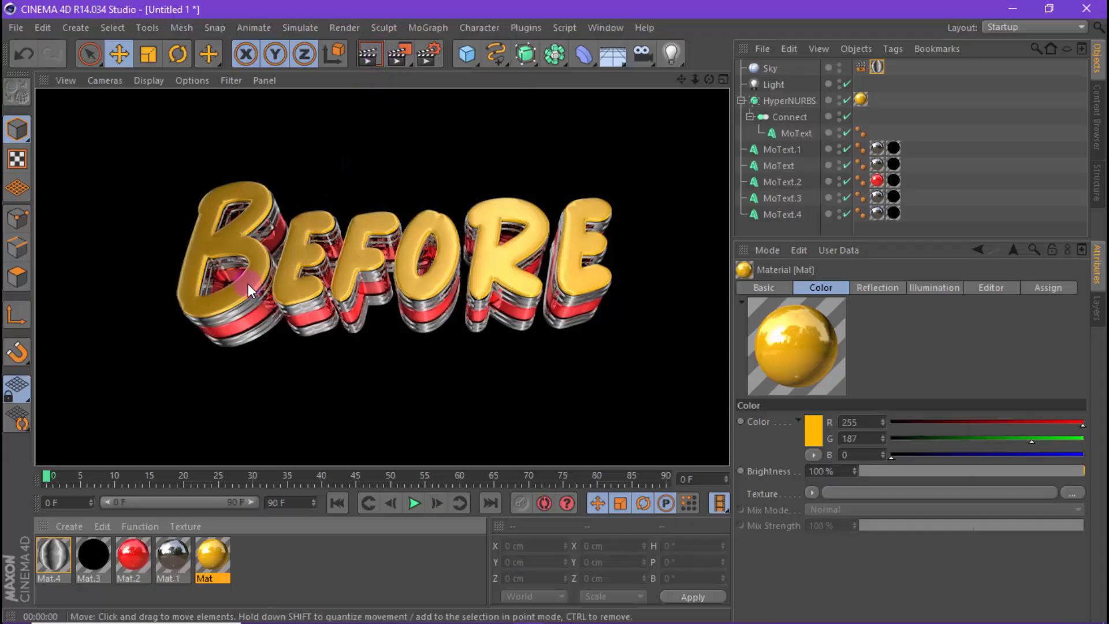
# Add a Color Correction render effect with Saturation 42% and Contrast 32%, and render the view.
pyautogui.click(429, 54)
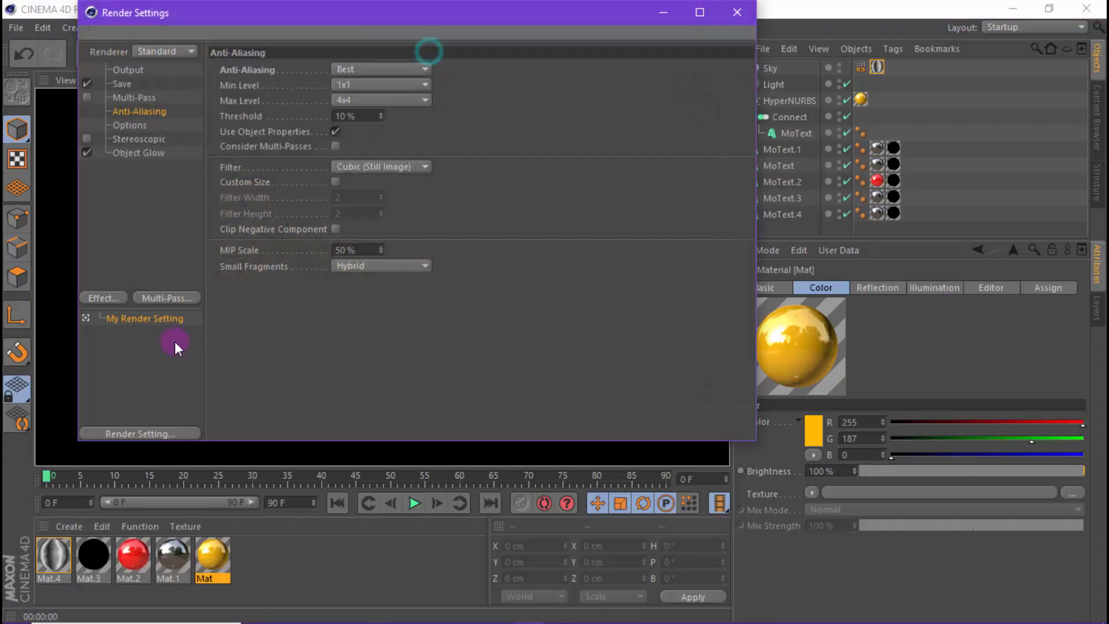
pyautogui.click(115, 298)
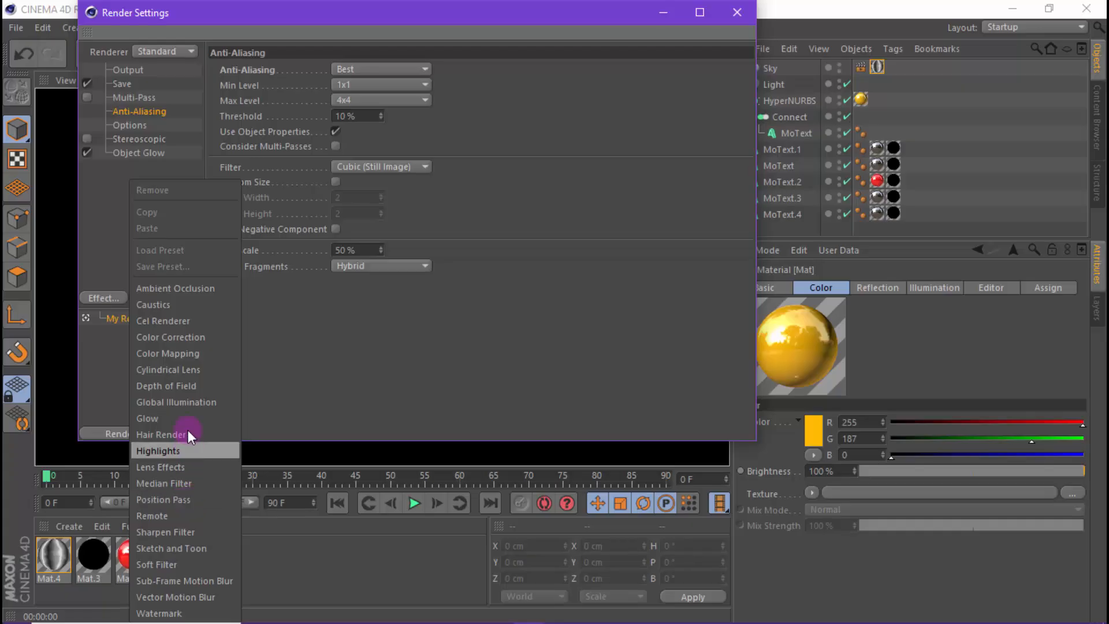
pyautogui.click(197, 342)
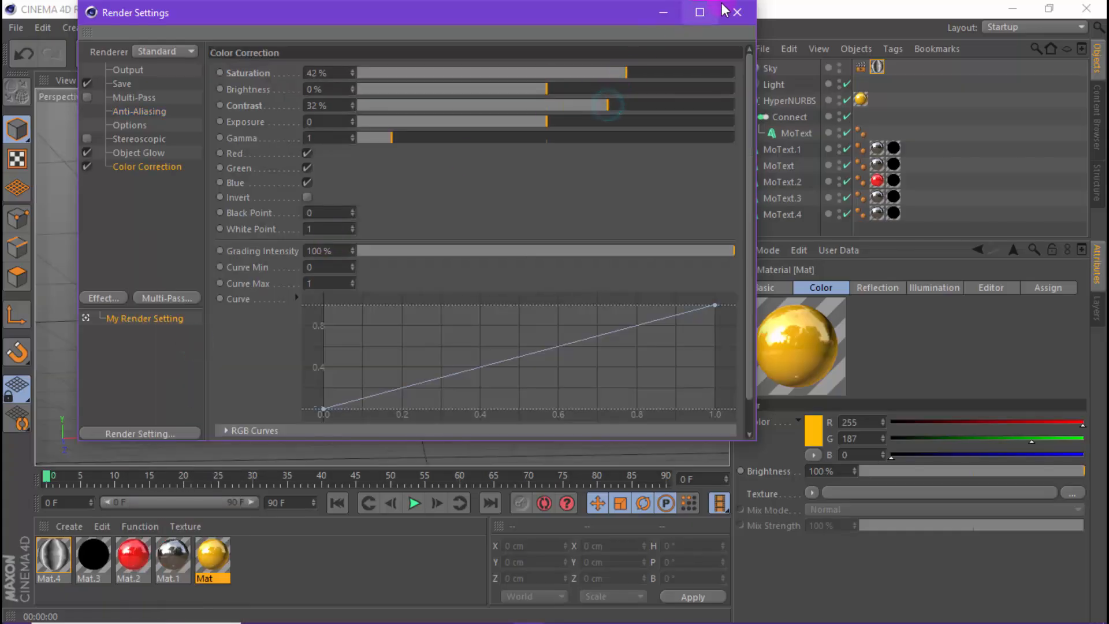
pyautogui.click(737, 13)
pyautogui.click(371, 53)
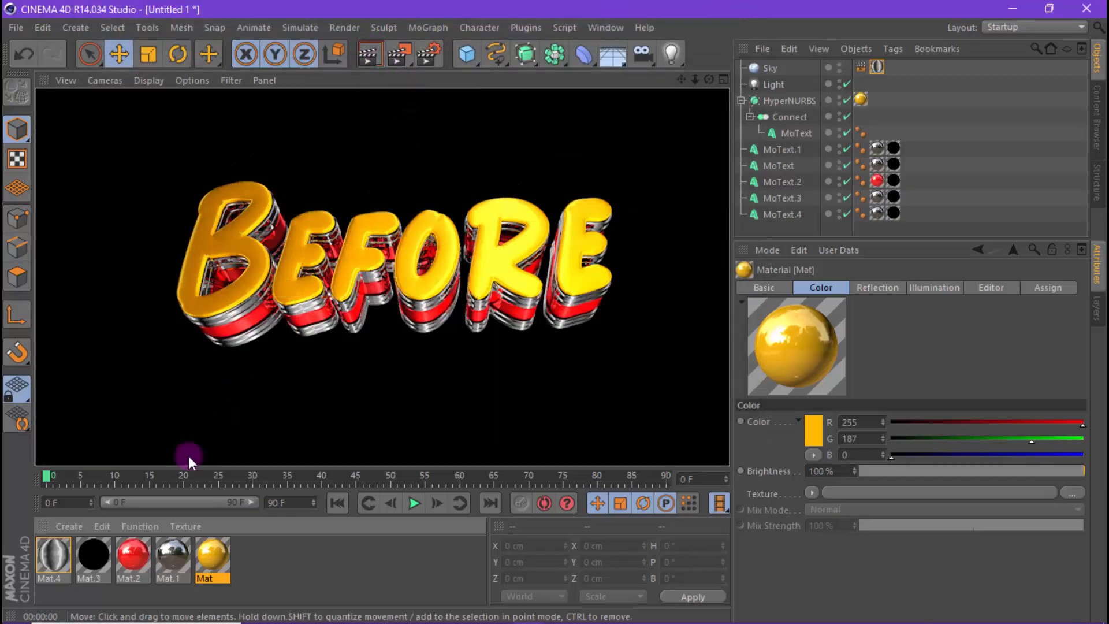
# Set the gold material's reflection color to pale yellow, RGB 255, 234, 179, and render the view.
pyautogui.doubleClick(213, 556)
pyautogui.click(291, 339)
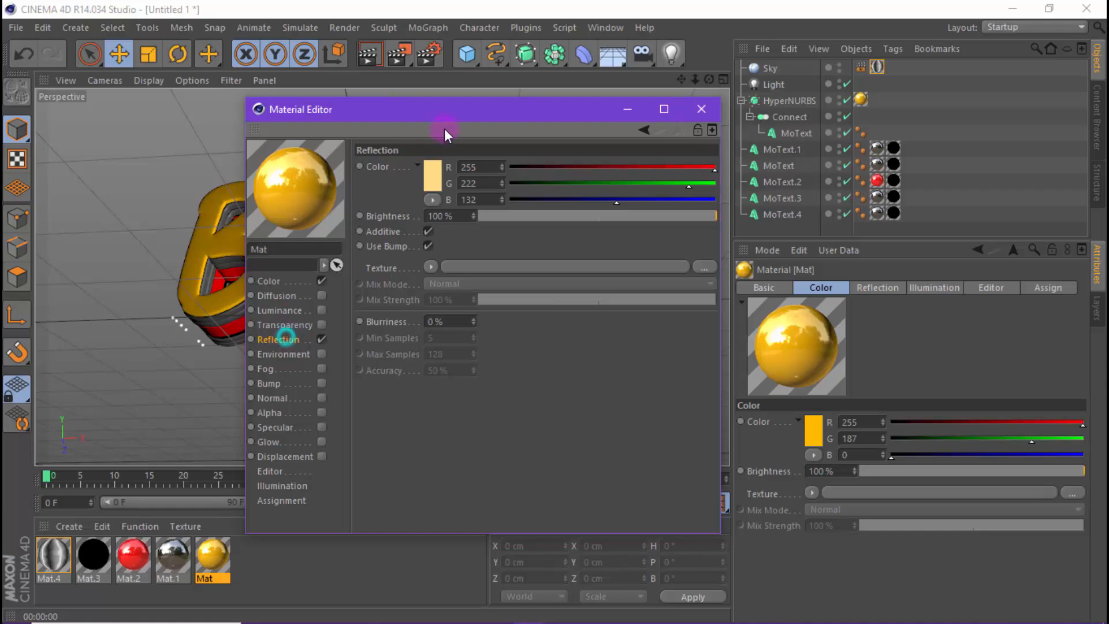
pyautogui.click(433, 174)
pyautogui.click(372, 126)
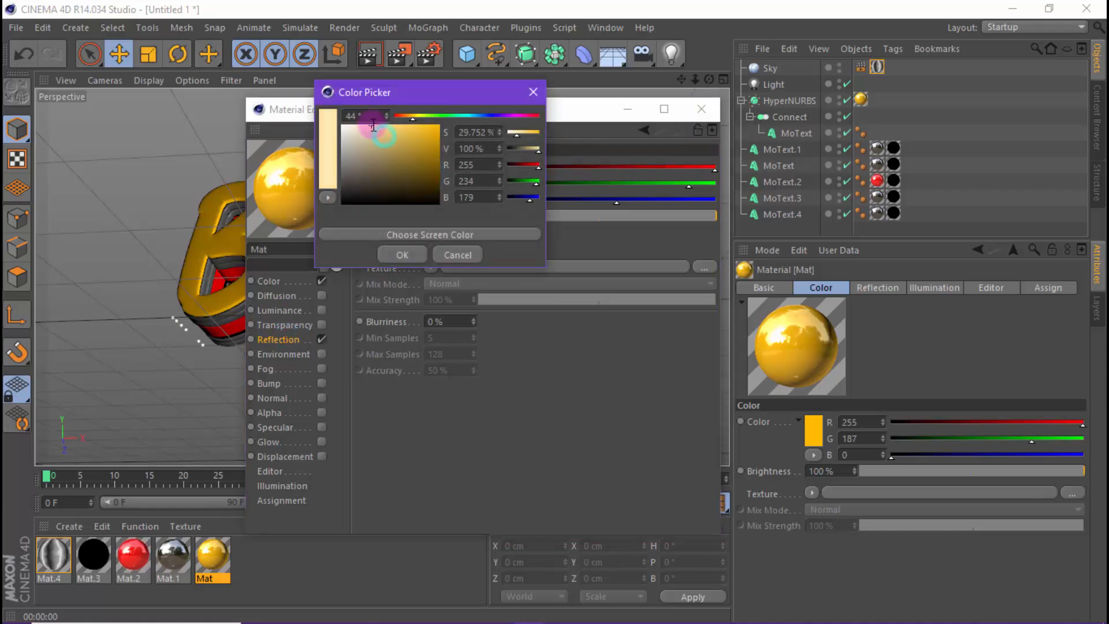
pyautogui.click(401, 254)
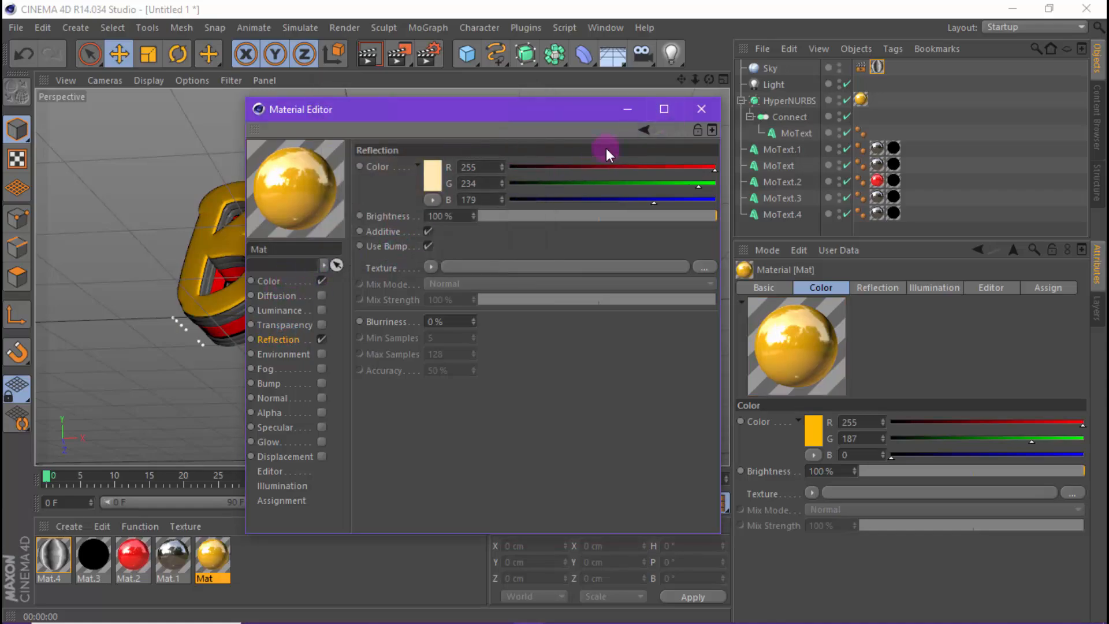
pyautogui.click(710, 114)
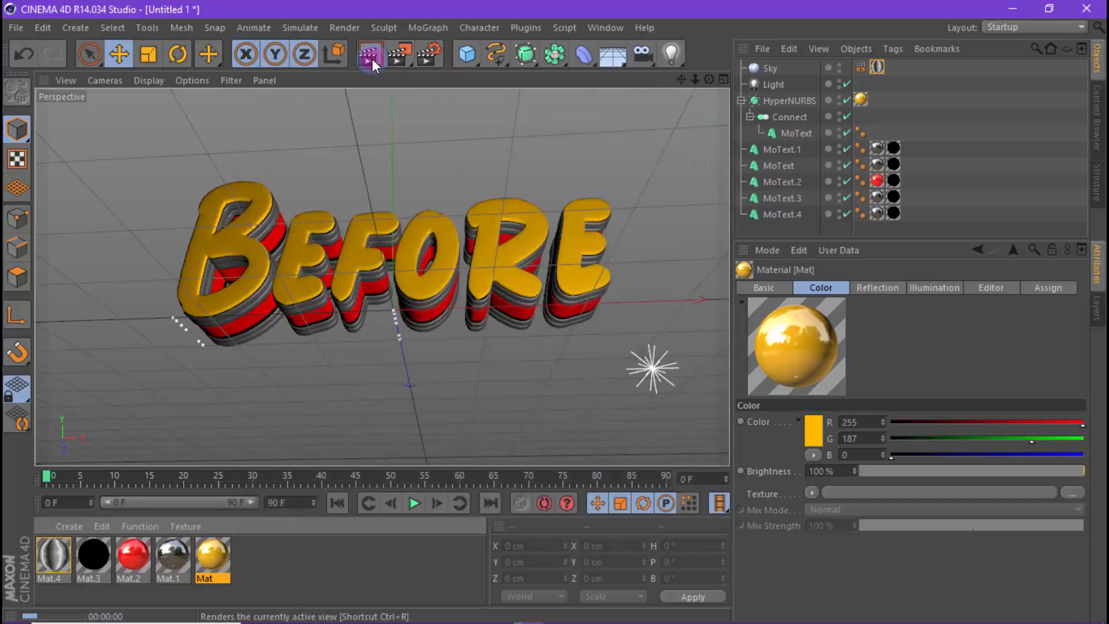
pyautogui.click(372, 58)
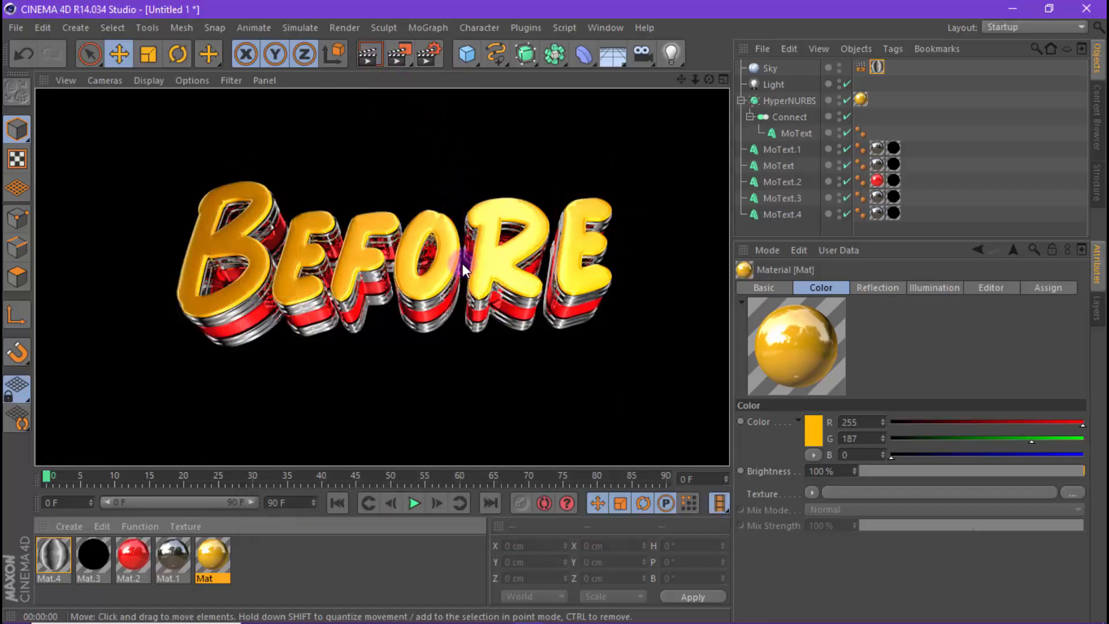
# Test-render the text from a closer view and from a rotated viewing angle.
pyautogui.click(462, 263)
pyautogui.click(380, 56)
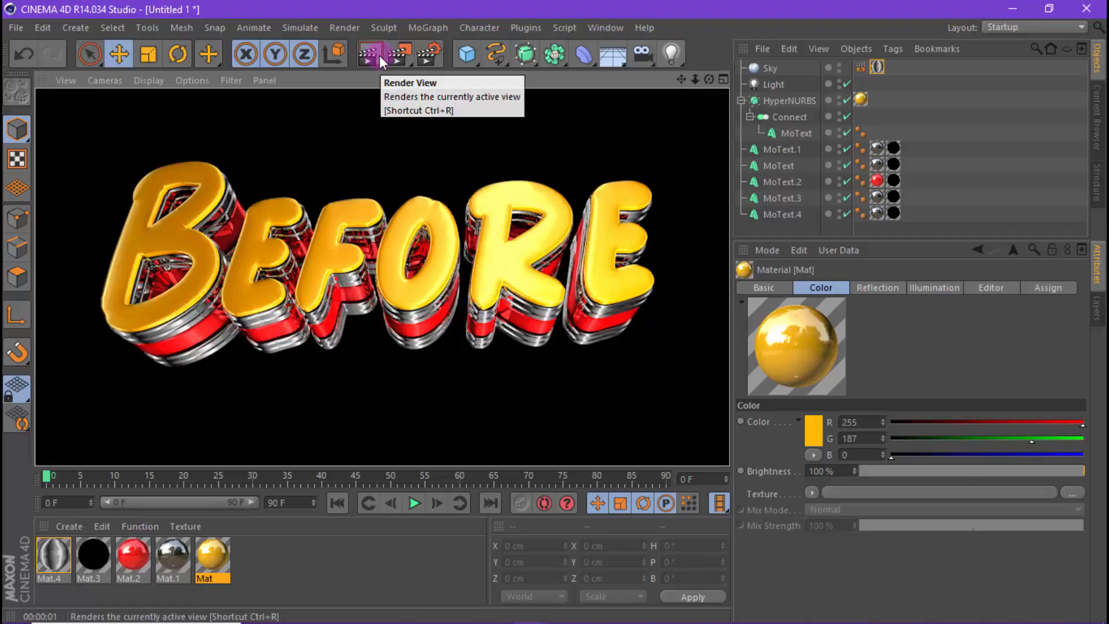
pyautogui.click(430, 223)
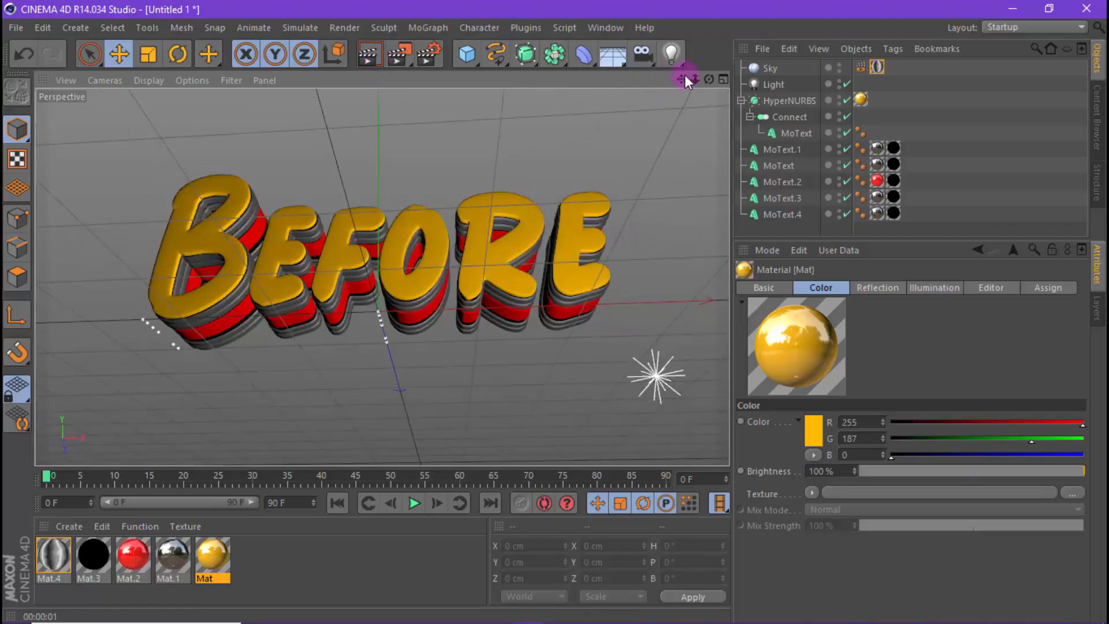
pyautogui.moveTo(709, 79); pyautogui.dragTo(706, 79)
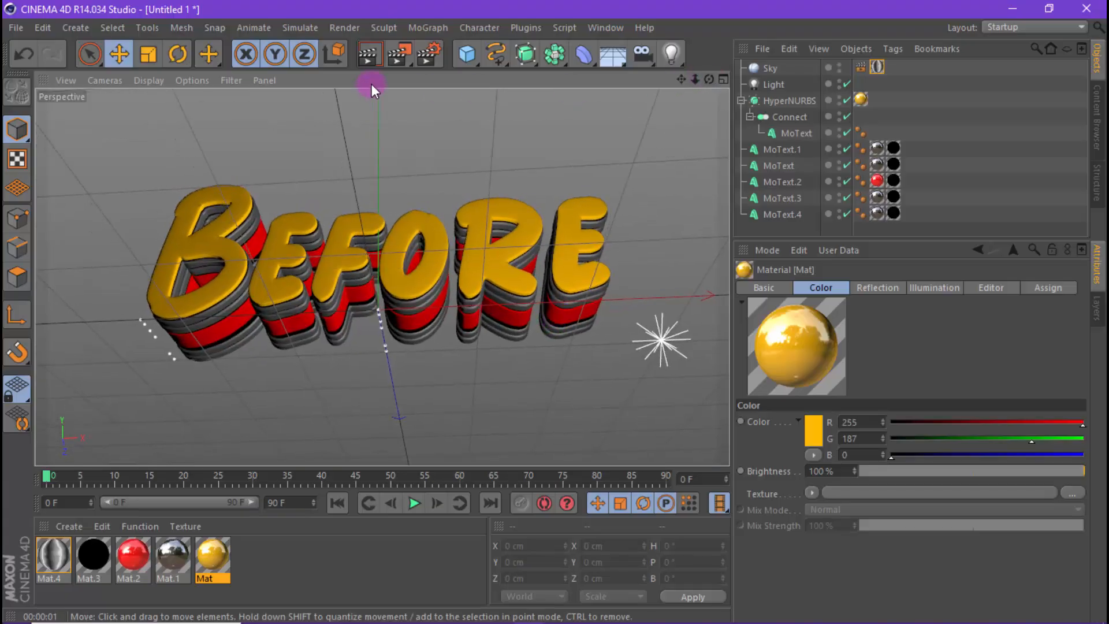
pyautogui.click(374, 62)
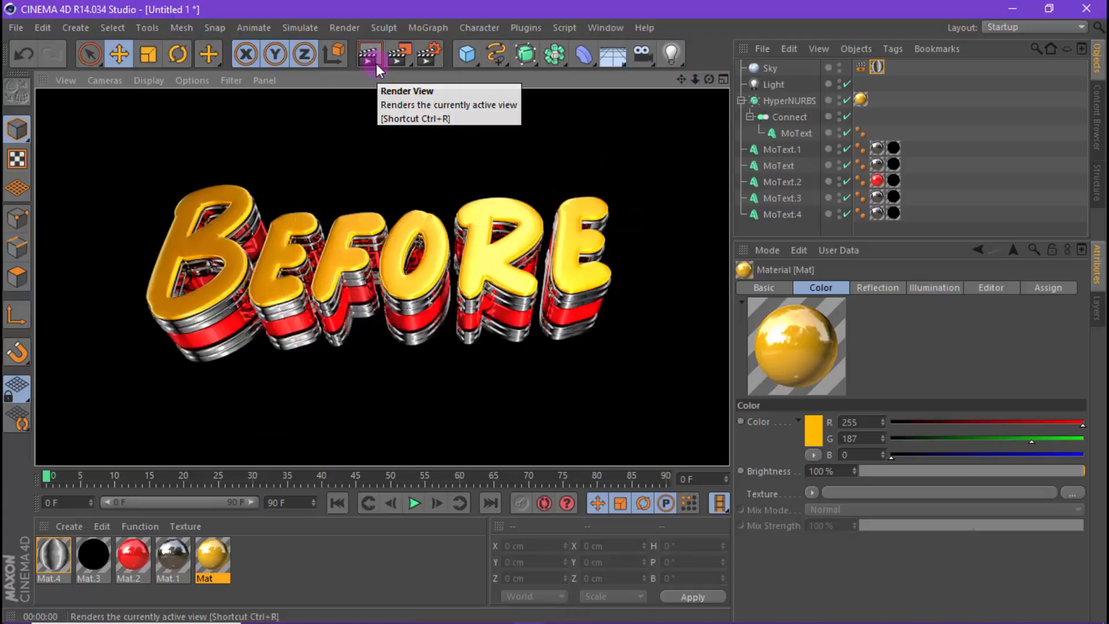
# Move the light to about X 339 cm and Z -71 cm in the side and front views, and render the perspective view.
pyautogui.click(399, 254)
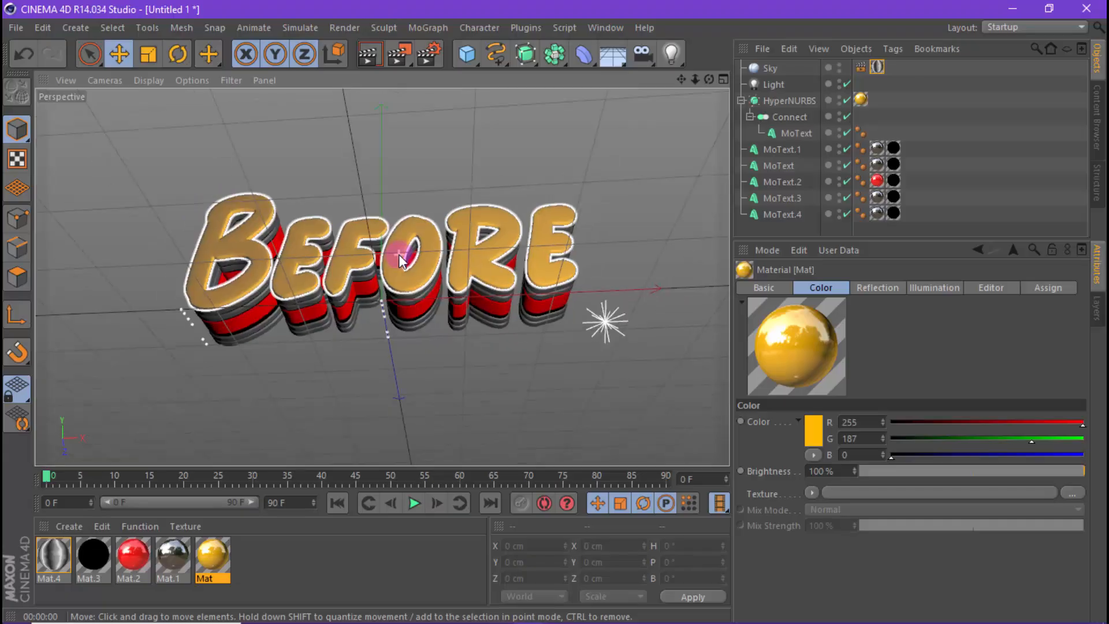
pyautogui.keyDown('alt'); pyautogui.moveTo(549, 317); pyautogui.dragTo(554, 312); pyautogui.keyUp('alt')
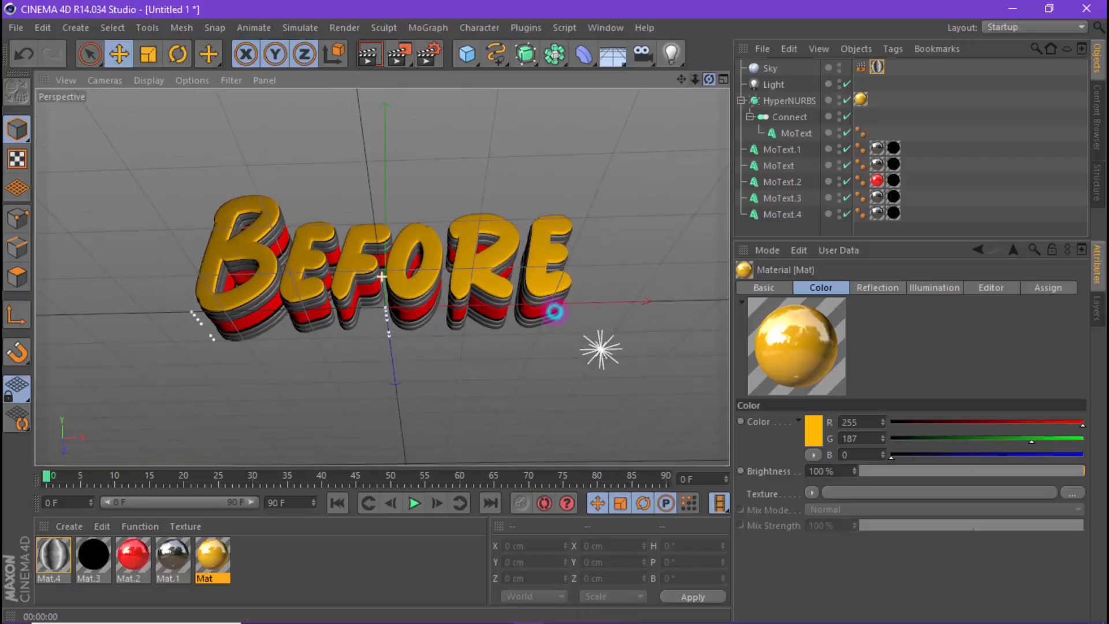
pyautogui.moveTo(707, 79); pyautogui.dragTo(555, 83)
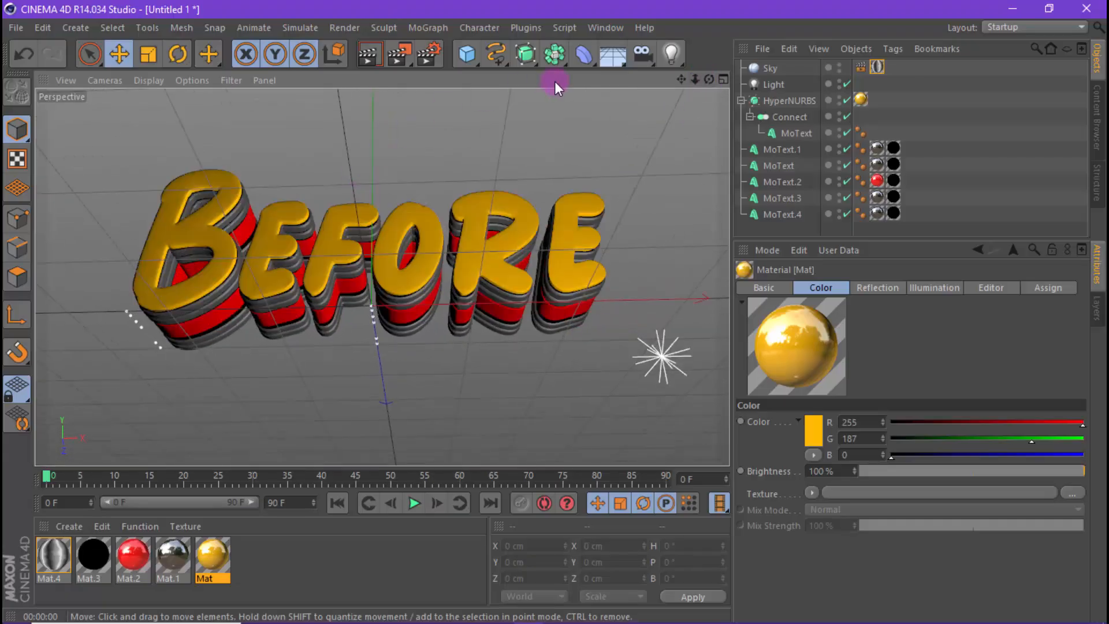
pyautogui.click(765, 83)
pyautogui.click(723, 80)
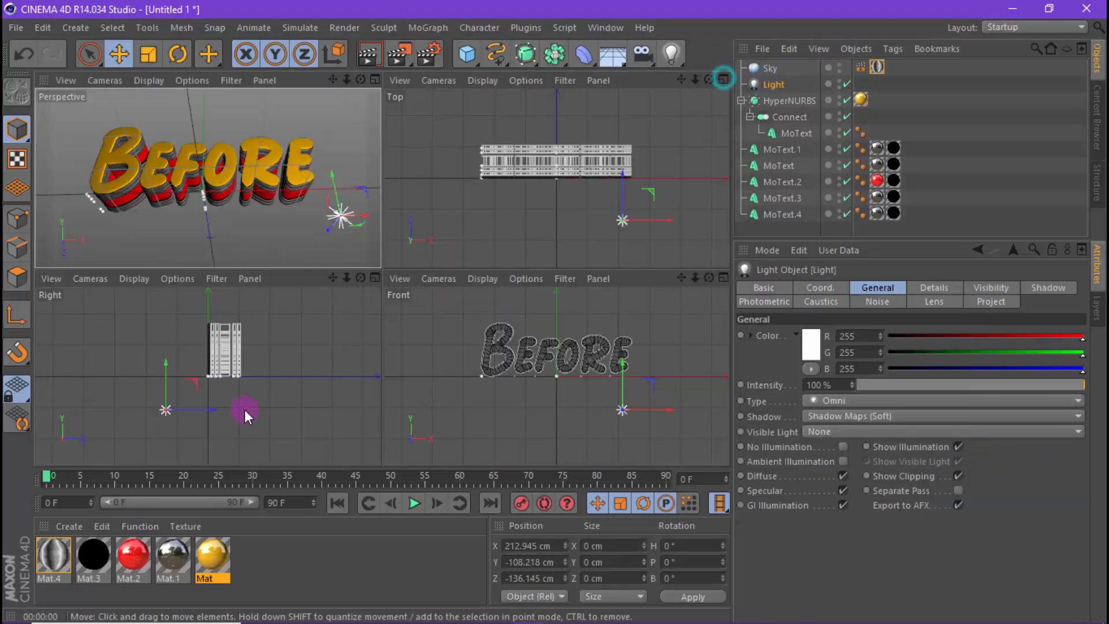
pyautogui.moveTo(195, 408); pyautogui.dragTo(223, 407)
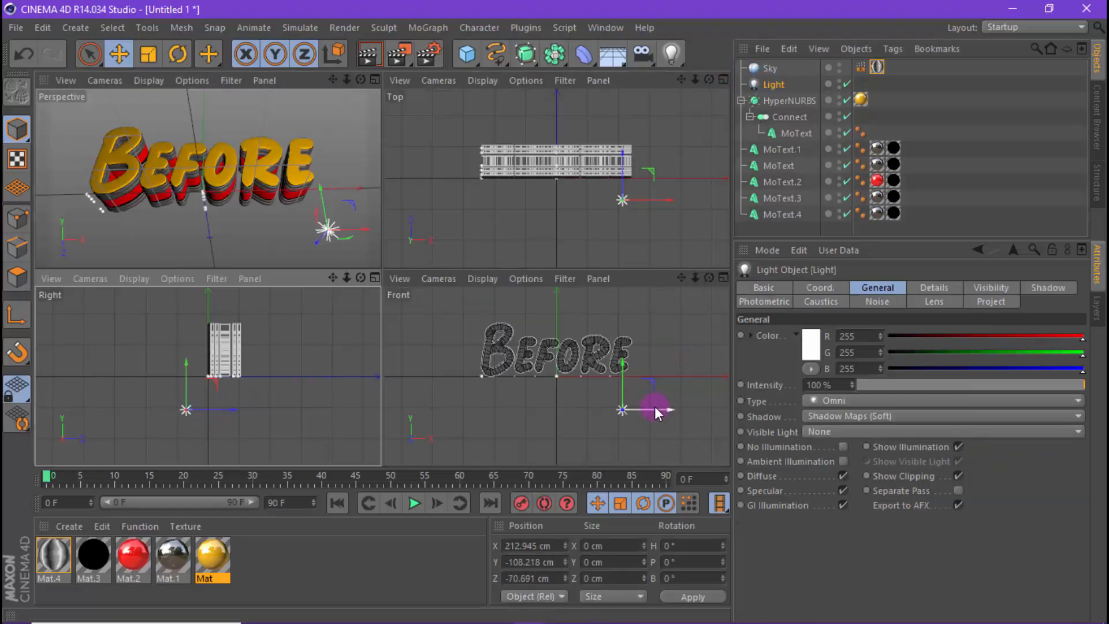
pyautogui.moveTo(654, 407); pyautogui.dragTo(694, 404)
pyautogui.click(375, 81)
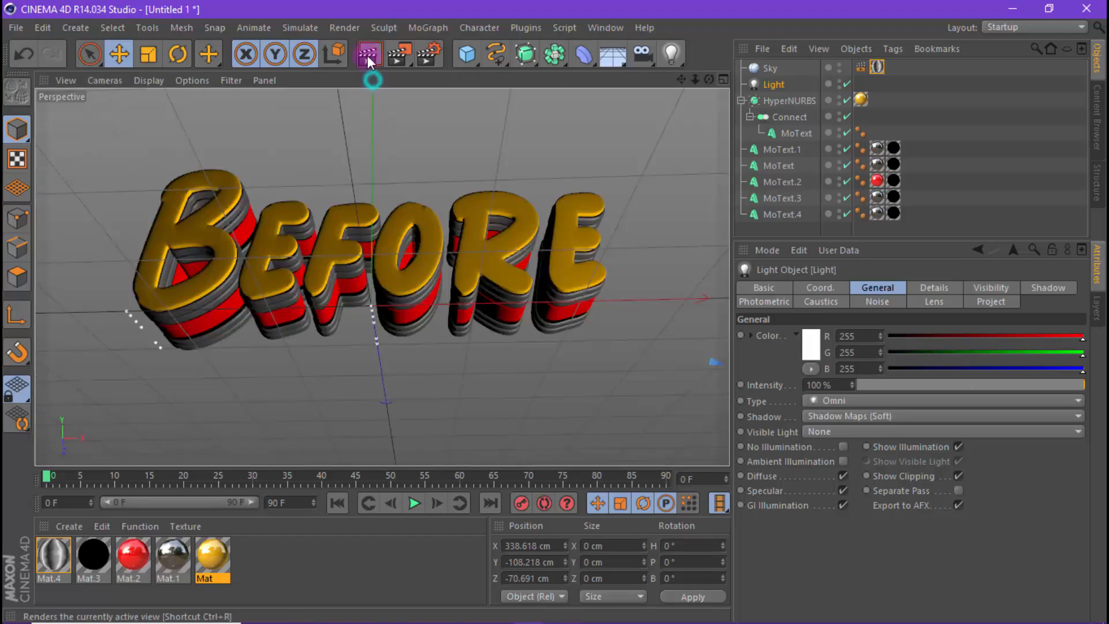
pyautogui.click(365, 53)
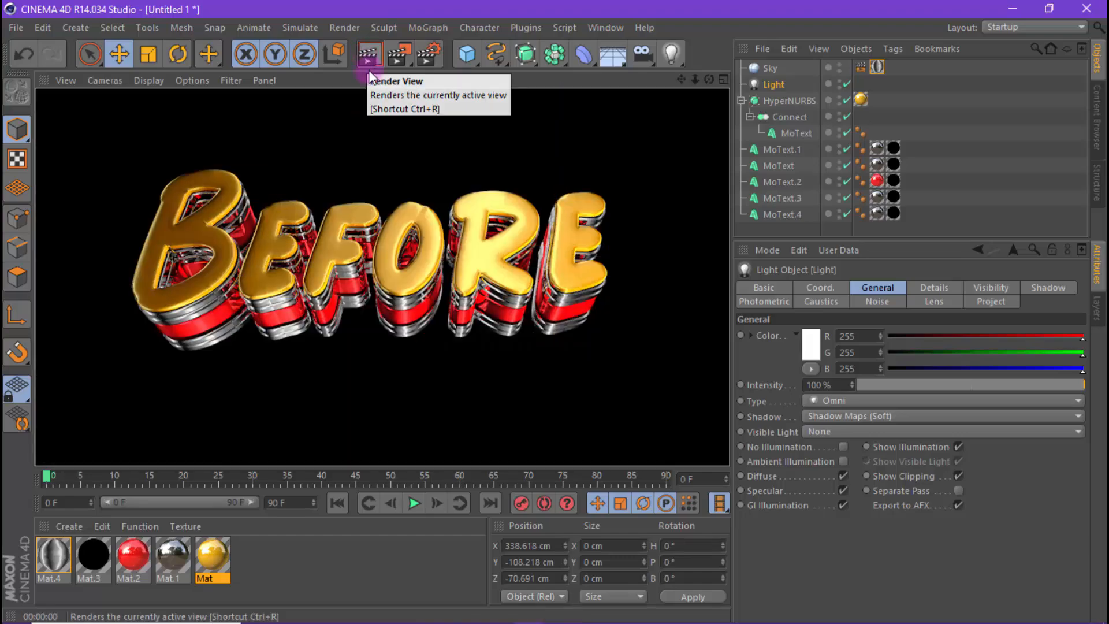
pyautogui.click(413, 270)
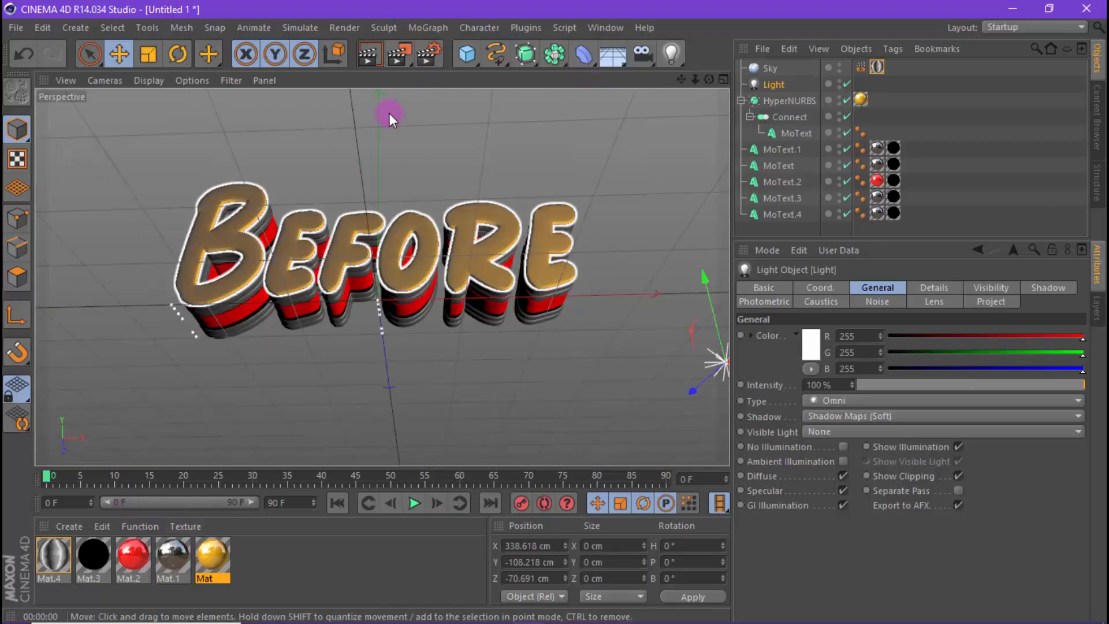
# Add a Global Illumination render effect, set its sampling quality to Low, and render the view.
pyautogui.click(429, 55)
pyautogui.click(99, 299)
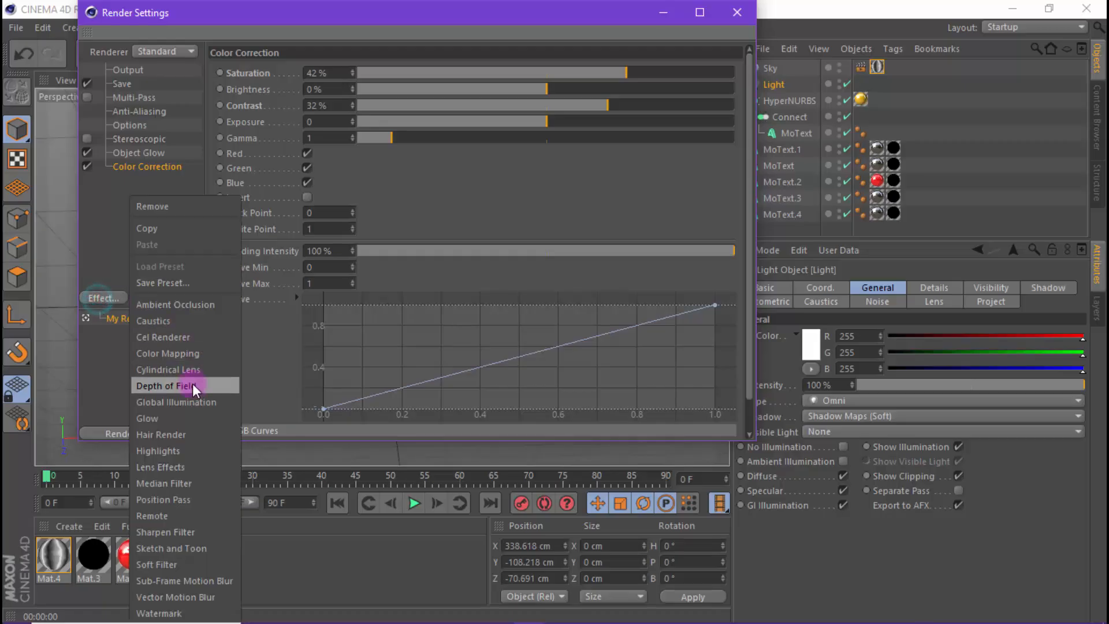
pyautogui.click(186, 383)
pyautogui.click(420, 70)
pyautogui.click(414, 107)
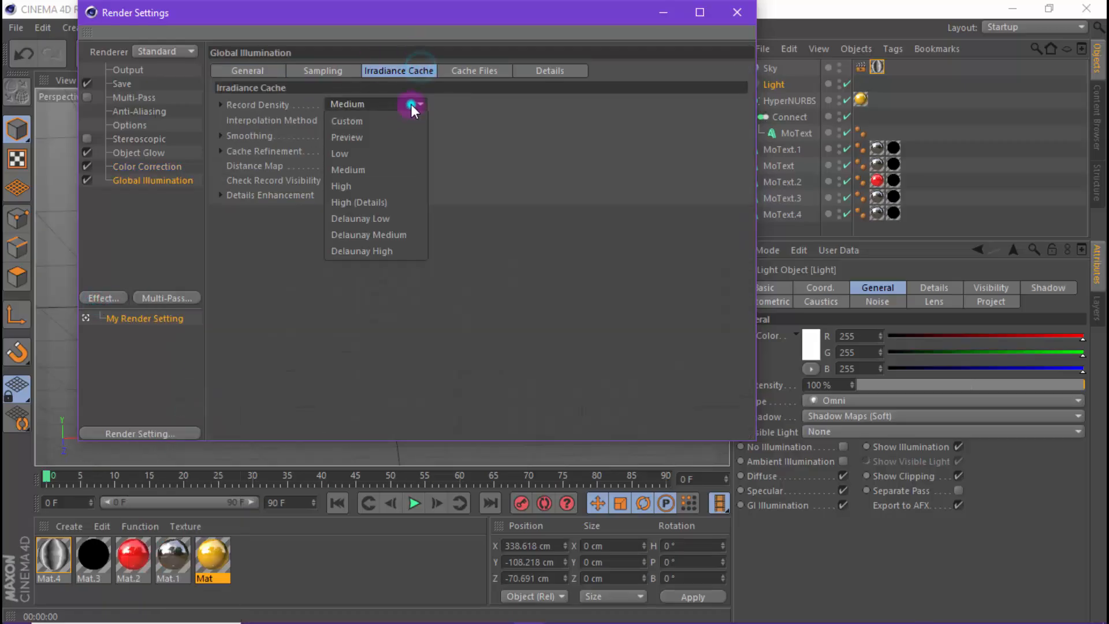
pyautogui.click(396, 104)
pyautogui.click(341, 68)
pyautogui.click(353, 105)
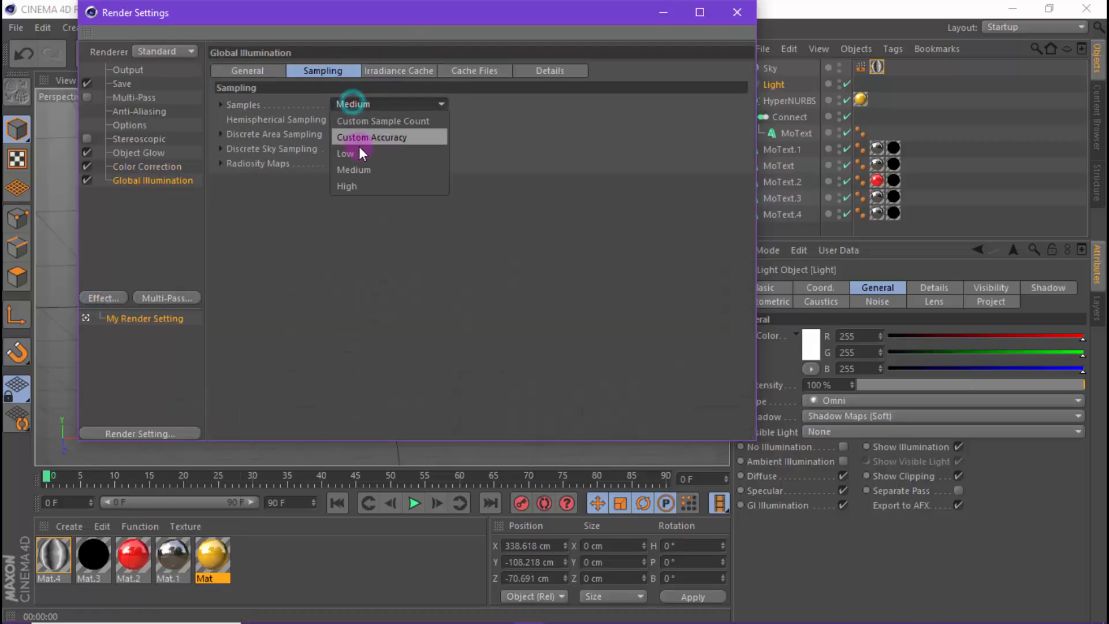
pyautogui.click(359, 148)
pyautogui.click(734, 11)
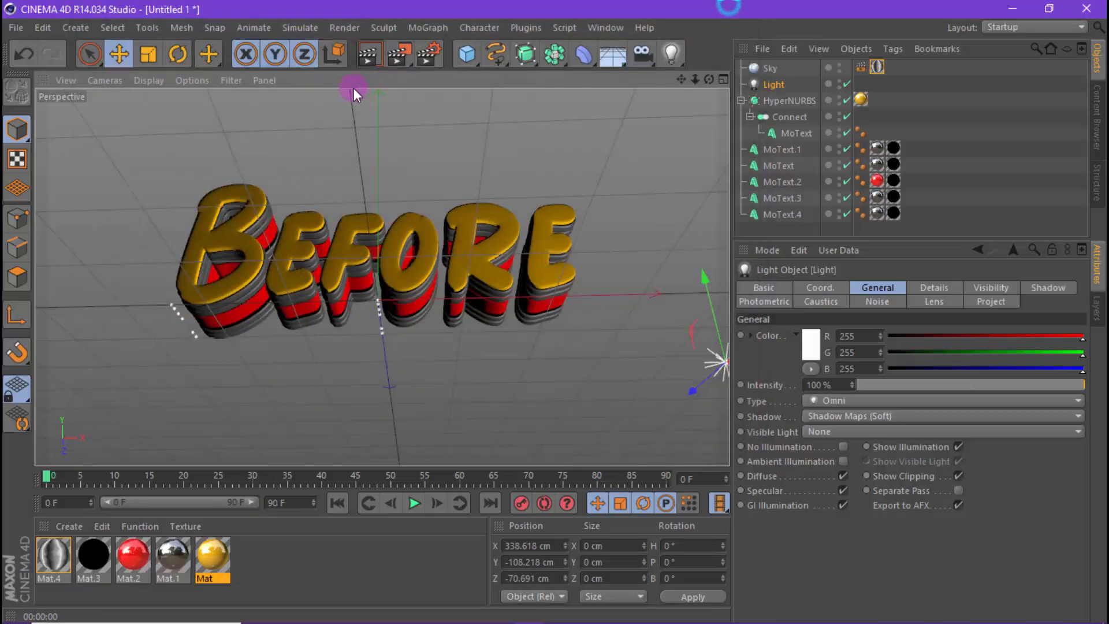
pyautogui.click(365, 59)
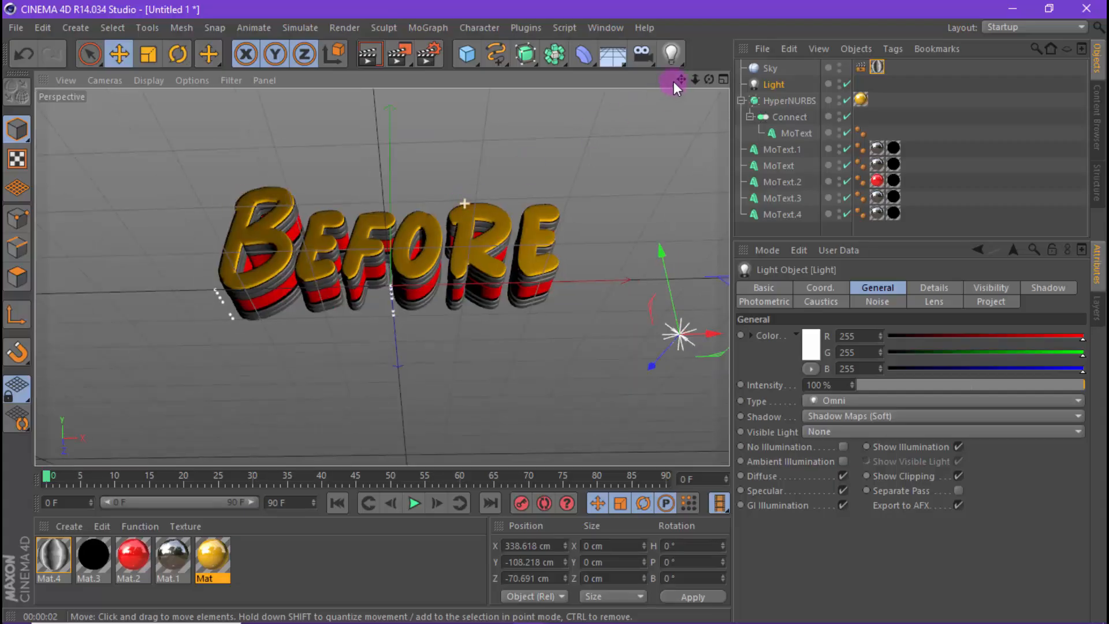
# Change the font of all six MoText layers to Porto Grande PERSONAL USE and render the view.
pyautogui.moveTo(716, 78); pyautogui.dragTo(715, 78)
pyautogui.click(792, 224)
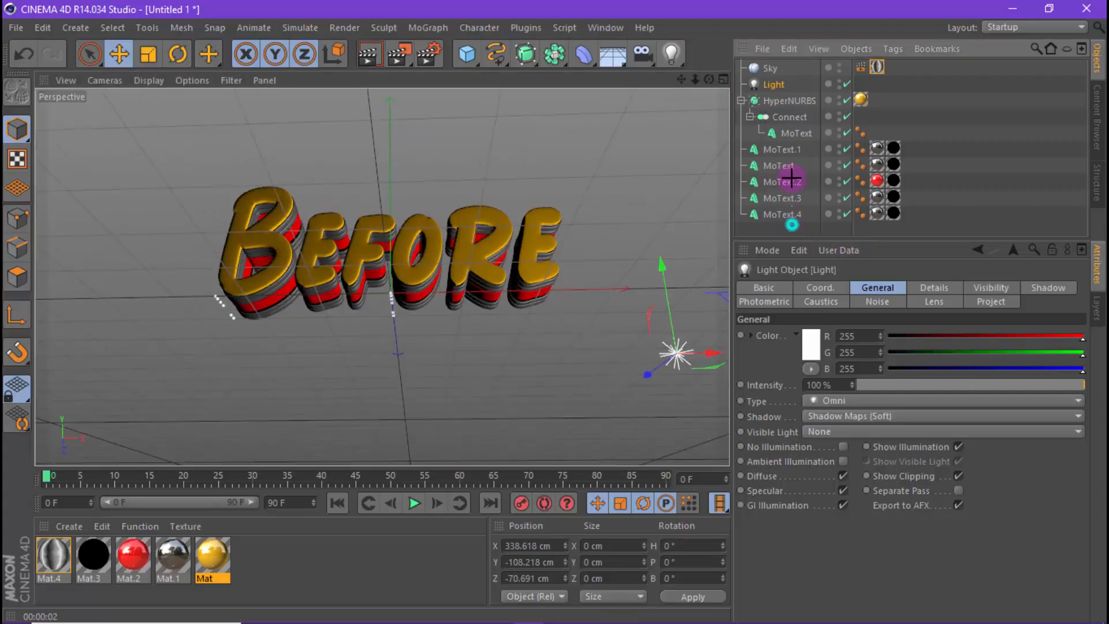
pyautogui.moveTo(794, 170); pyautogui.dragTo(798, 129)
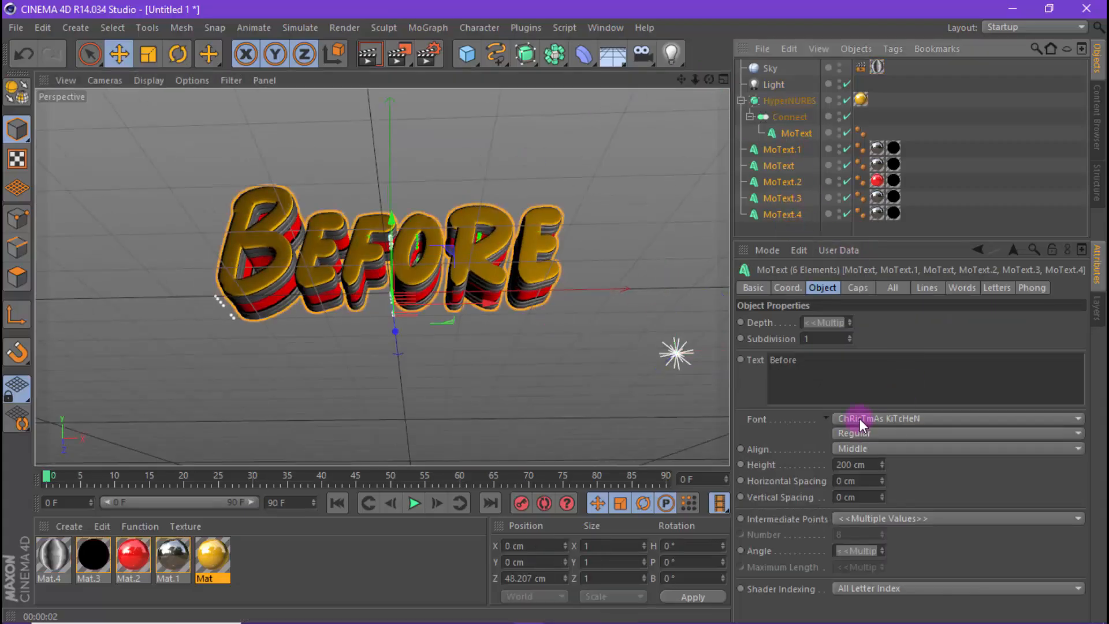
pyautogui.click(860, 416)
pyautogui.hotkey('ctrl', 'r')
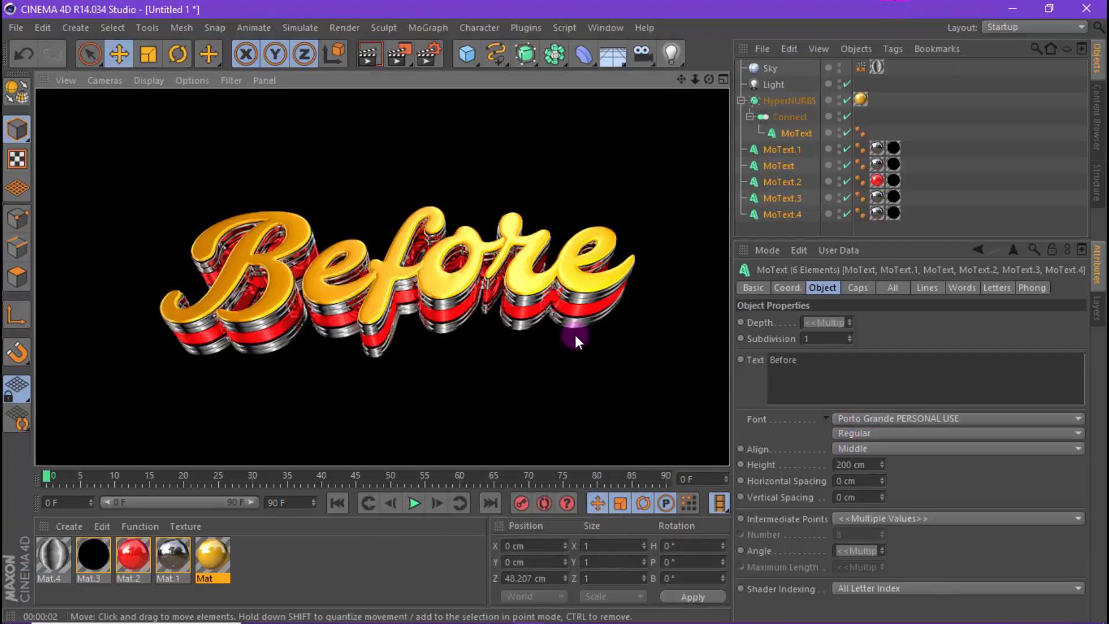
# Set the depth of the red MoText.2 layer to 50 cm.
pyautogui.click(879, 212)
pyautogui.click(783, 181)
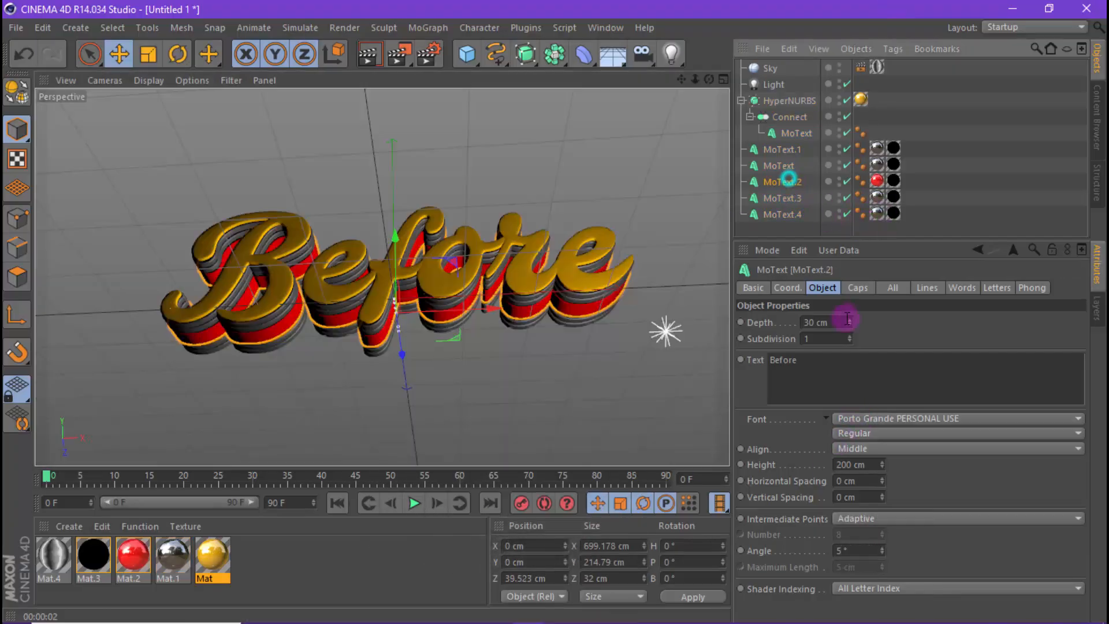
pyautogui.doubleClick(832, 322)
pyautogui.write('50')
pyautogui.click(961, 341)
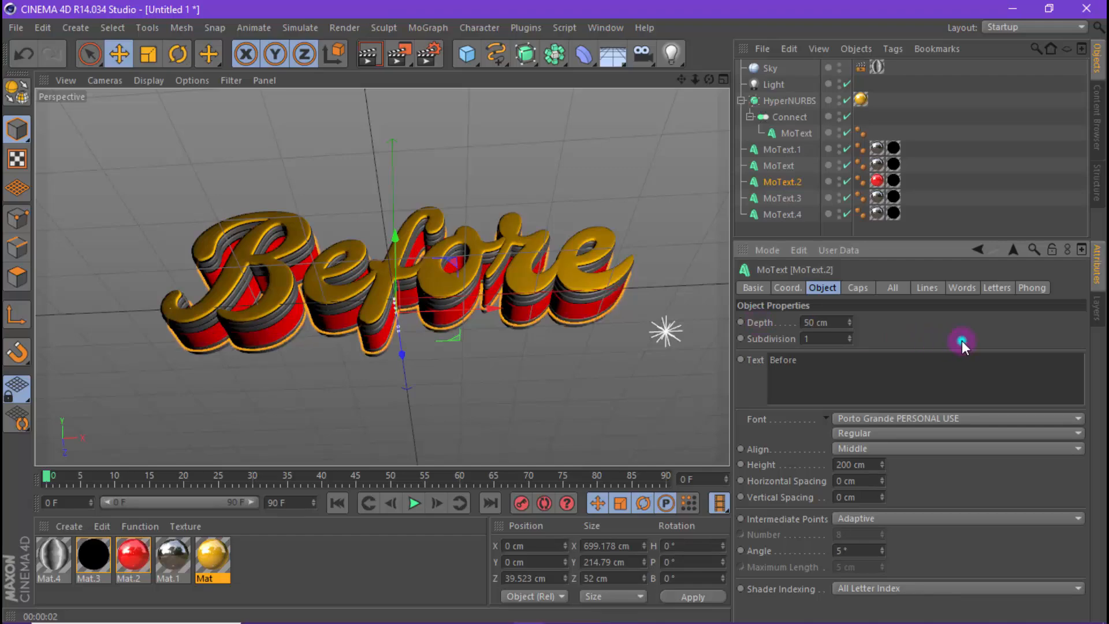
# Move MoText.3 and MoText.4 together back along Z to about 119 cm, behind the red layer, and render the view.
pyautogui.moveTo(805, 229); pyautogui.dragTo(781, 196)
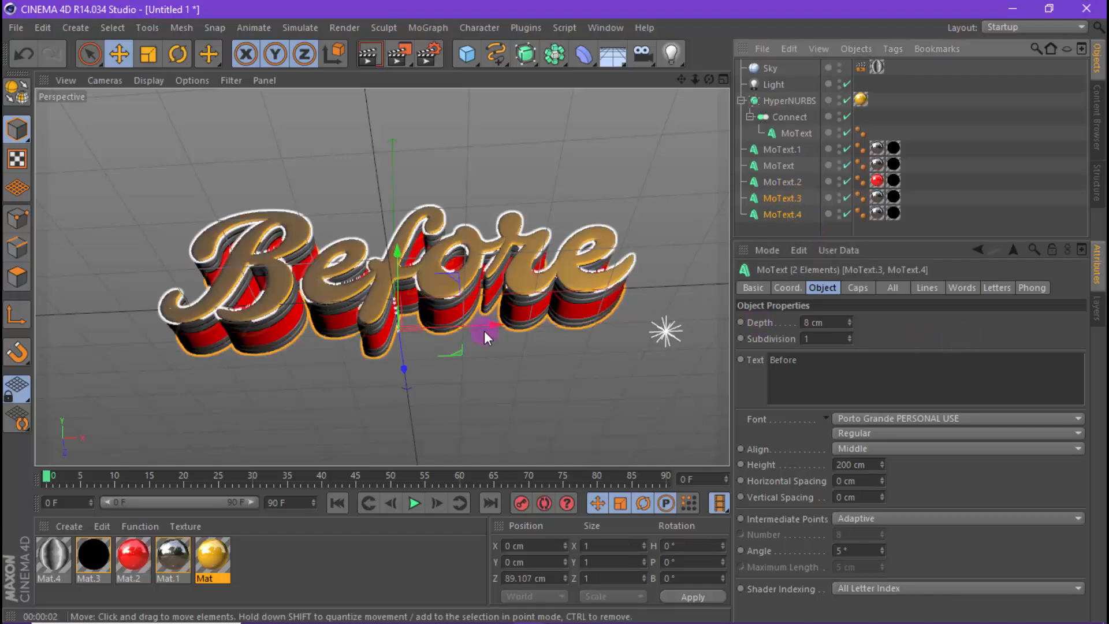
pyautogui.moveTo(399, 365); pyautogui.dragTo(414, 373)
pyautogui.click(369, 57)
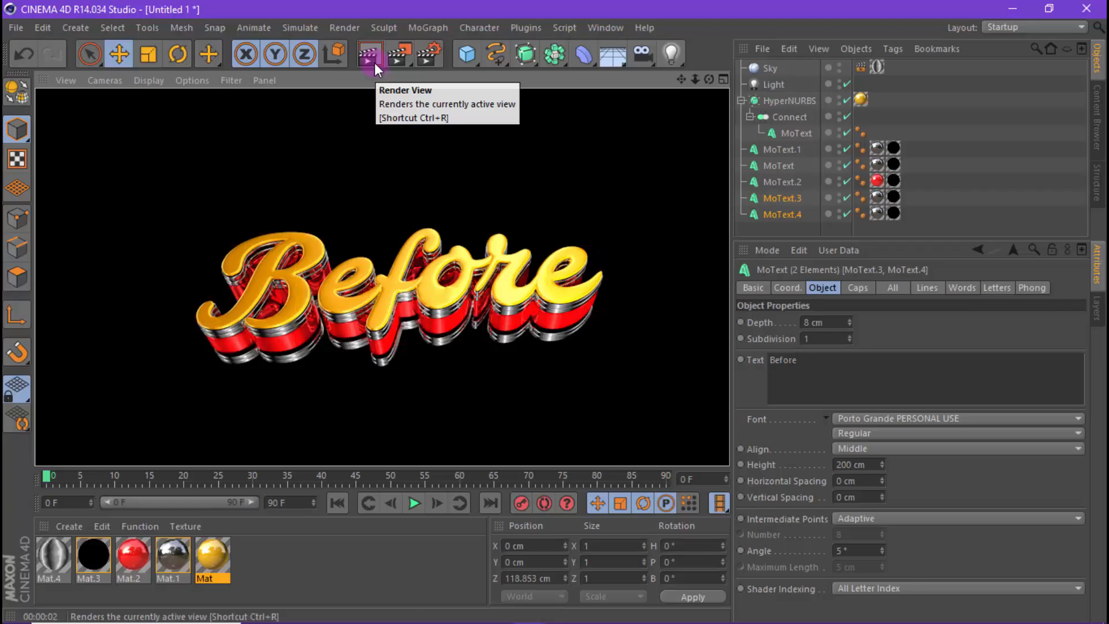
# Set the red material's Glow radius to 8 cm.
pyautogui.doubleClick(133, 554)
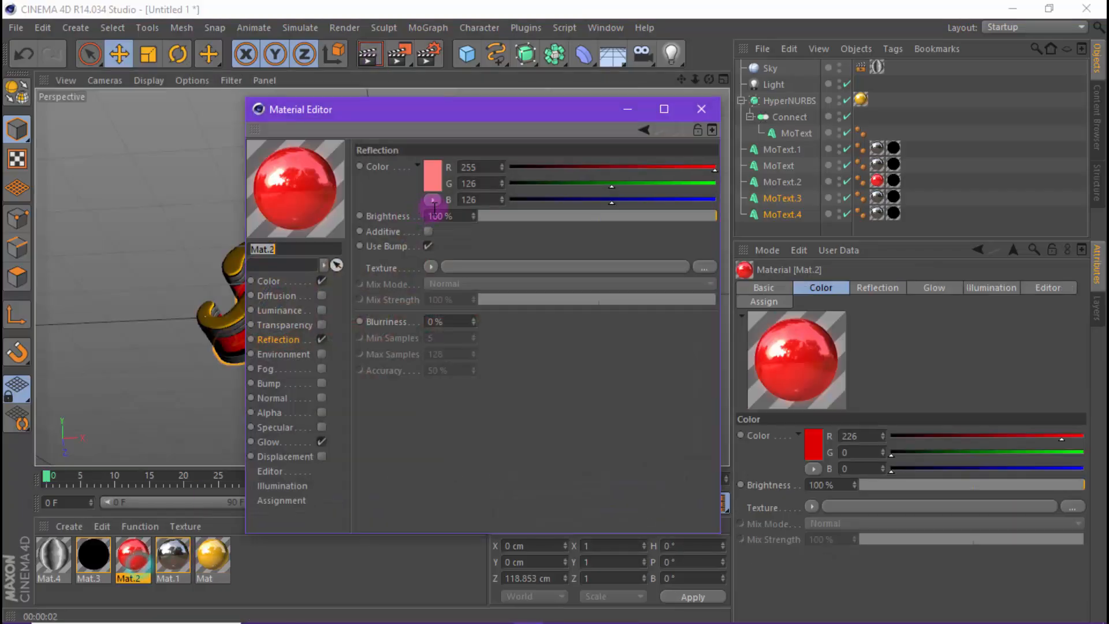
pyautogui.click(288, 442)
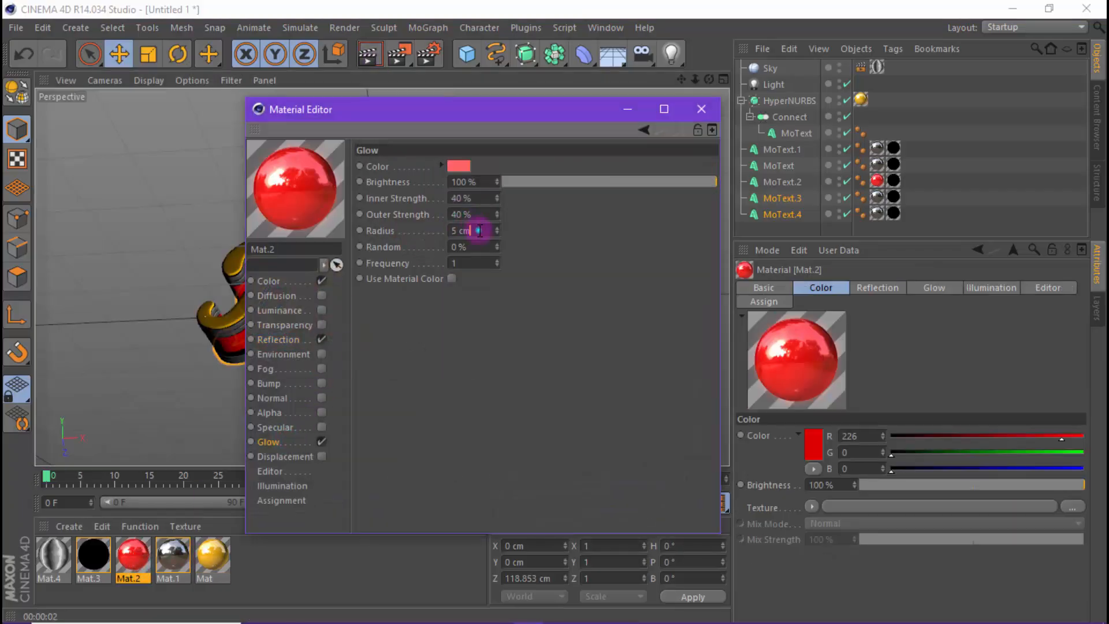
pyautogui.doubleClick(479, 230)
pyautogui.write('10')
pyautogui.click(563, 230)
pyautogui.write('8')
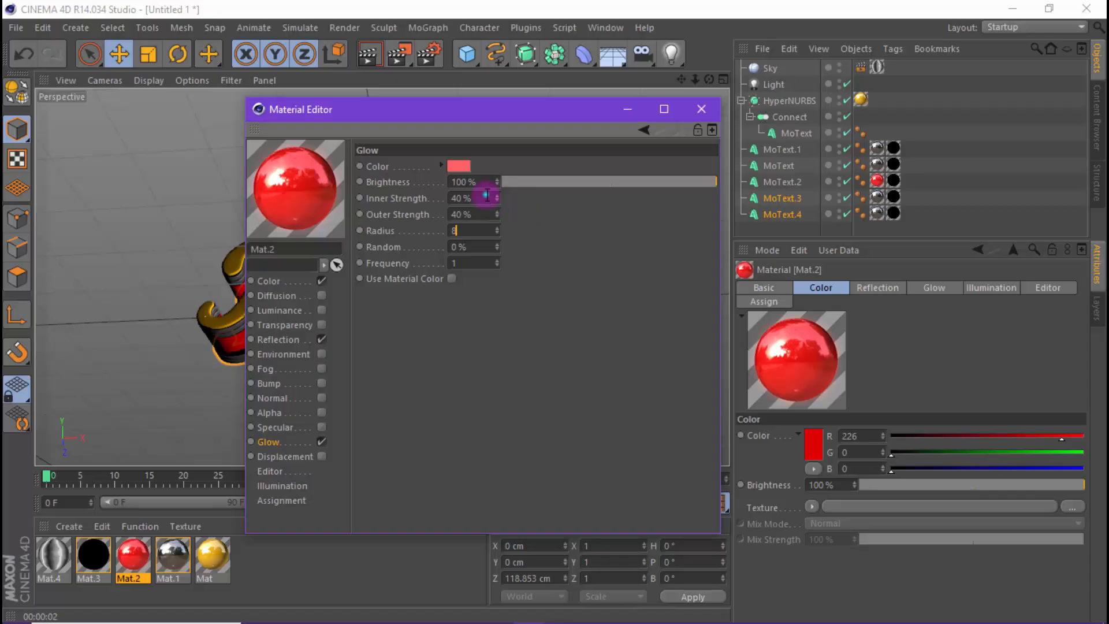
# Set the red material's glow to Inner Strength 5% and Outer Strength 50%, and test-render the text.
pyautogui.doubleClick(480, 198)
pyautogui.write('50')
pyautogui.doubleClick(487, 203)
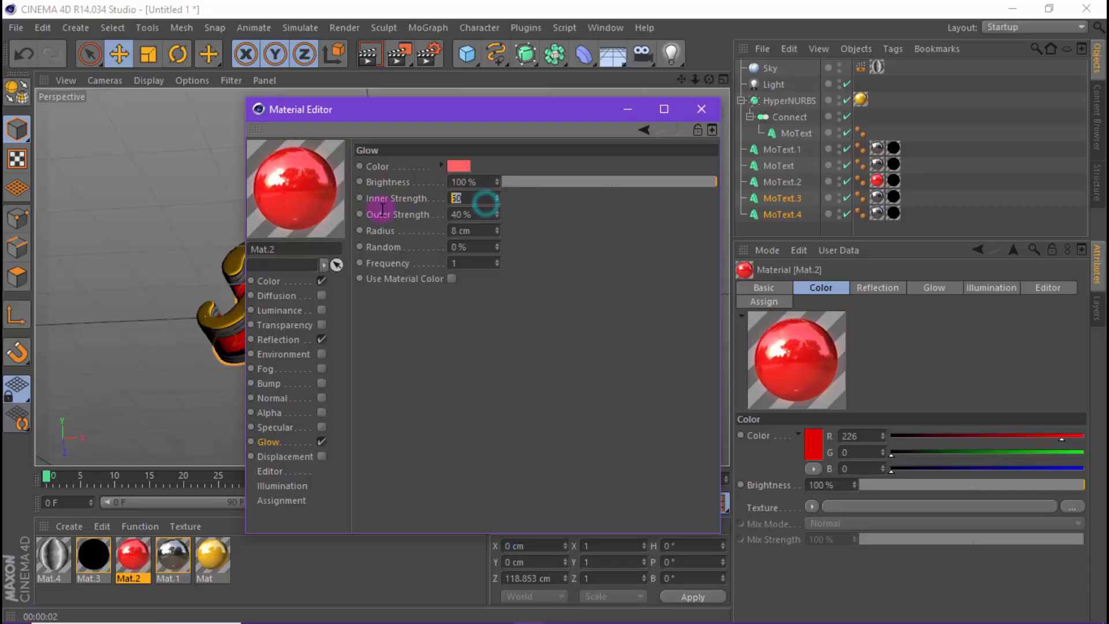
pyautogui.write('5')
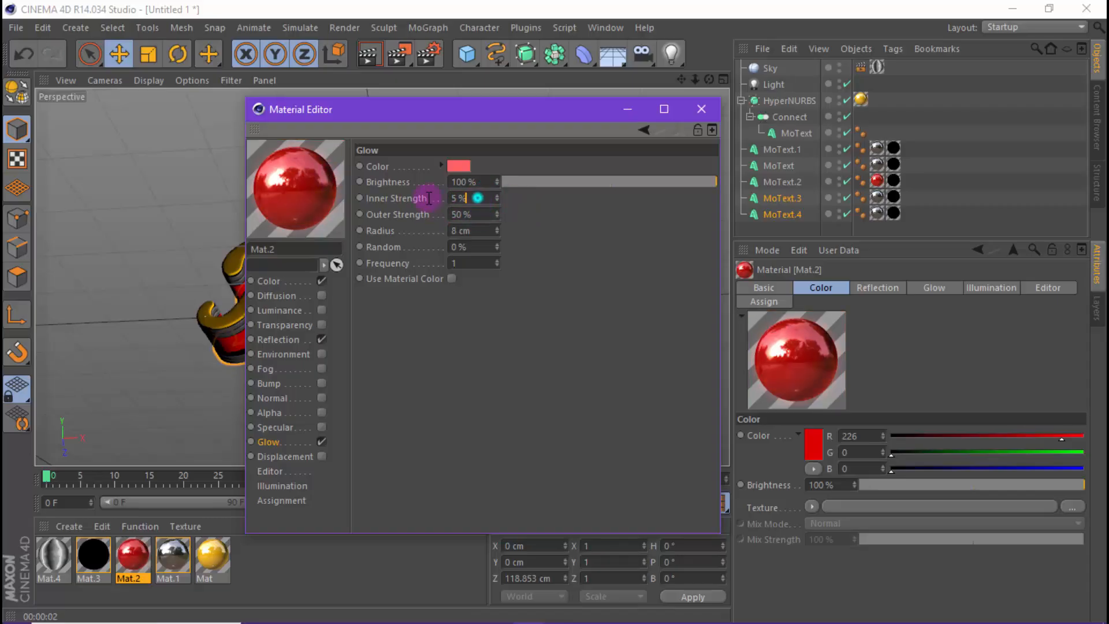
pyautogui.click(701, 110)
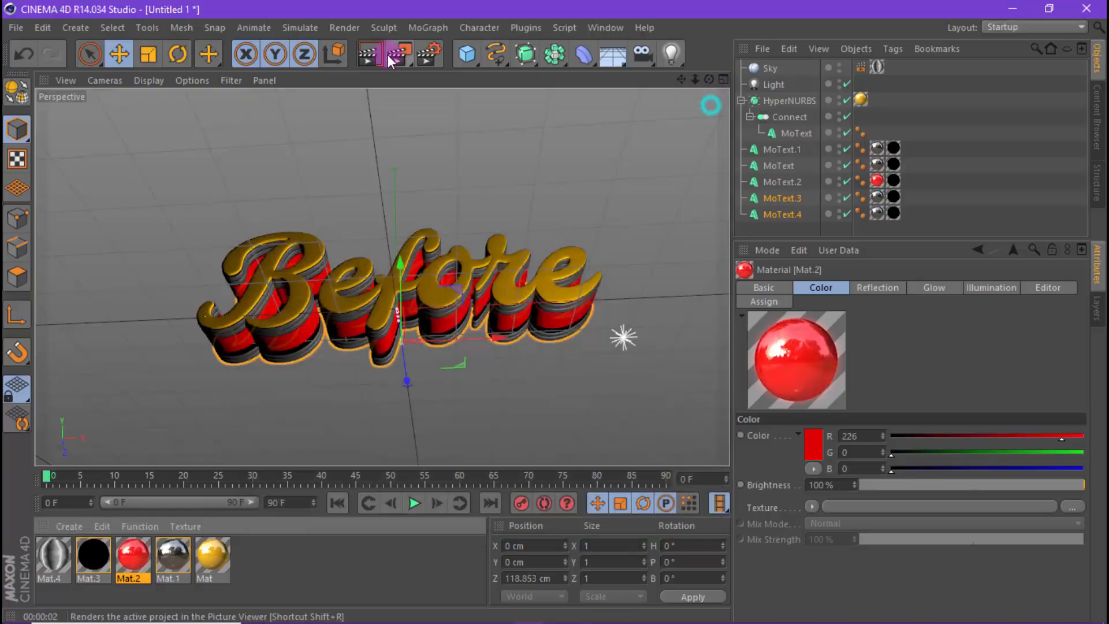
pyautogui.click(374, 55)
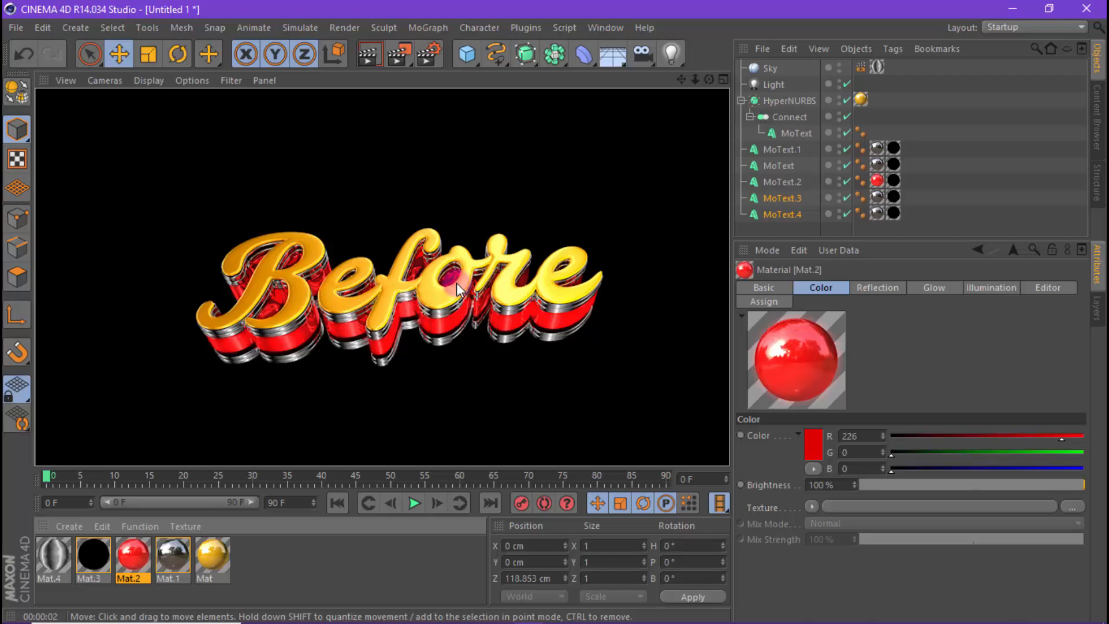
pyautogui.click(452, 335)
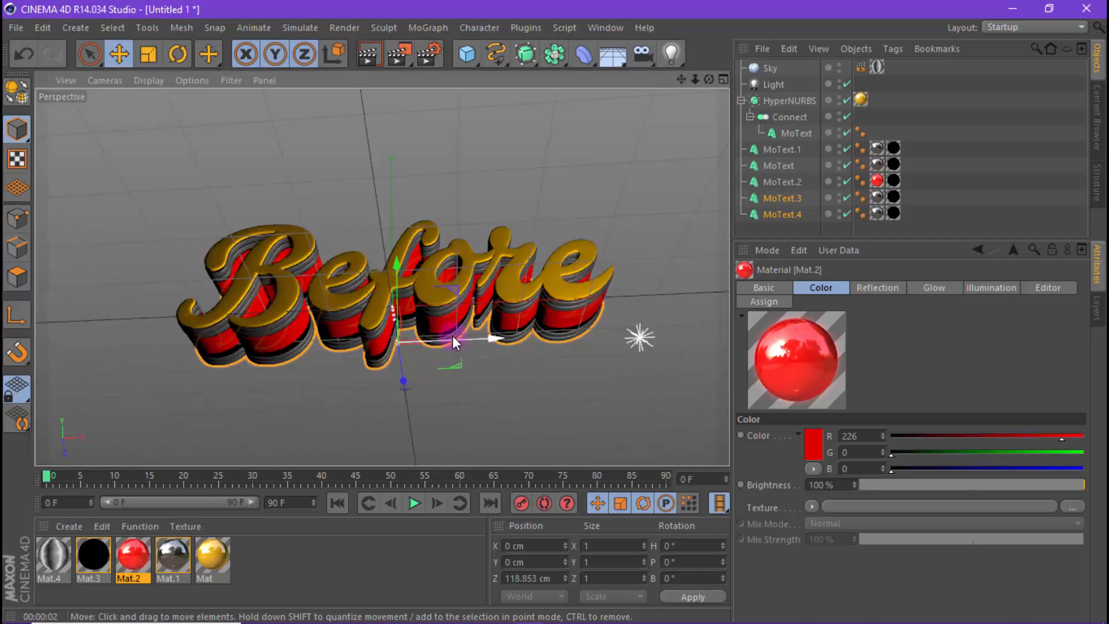
pyautogui.click(366, 54)
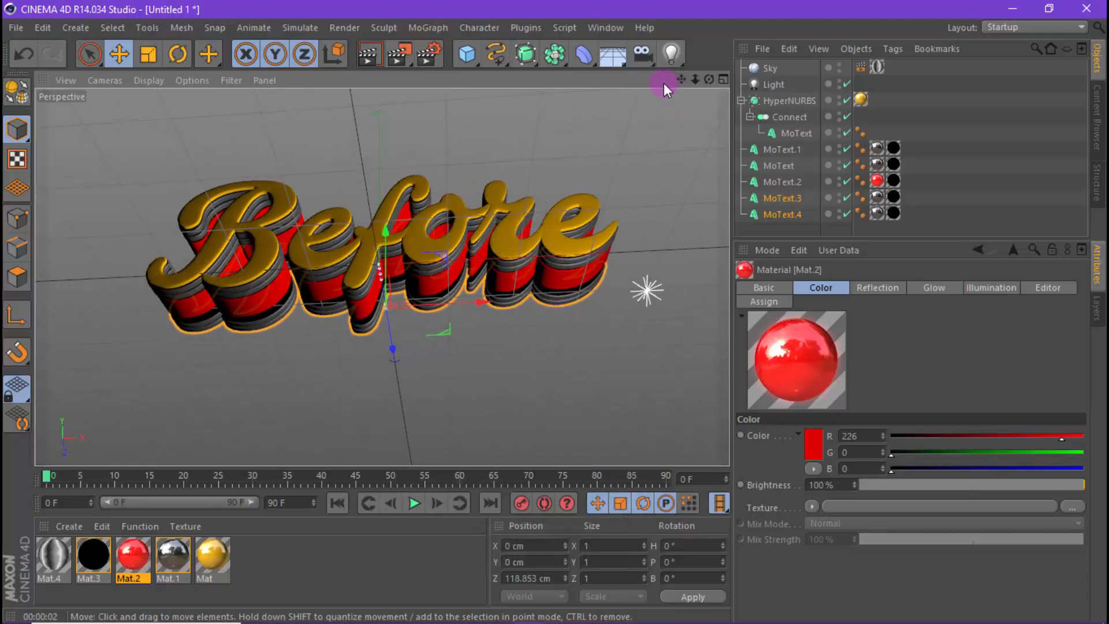
# Add a camera at the current viewpoint and look through it.
pyautogui.click(642, 54)
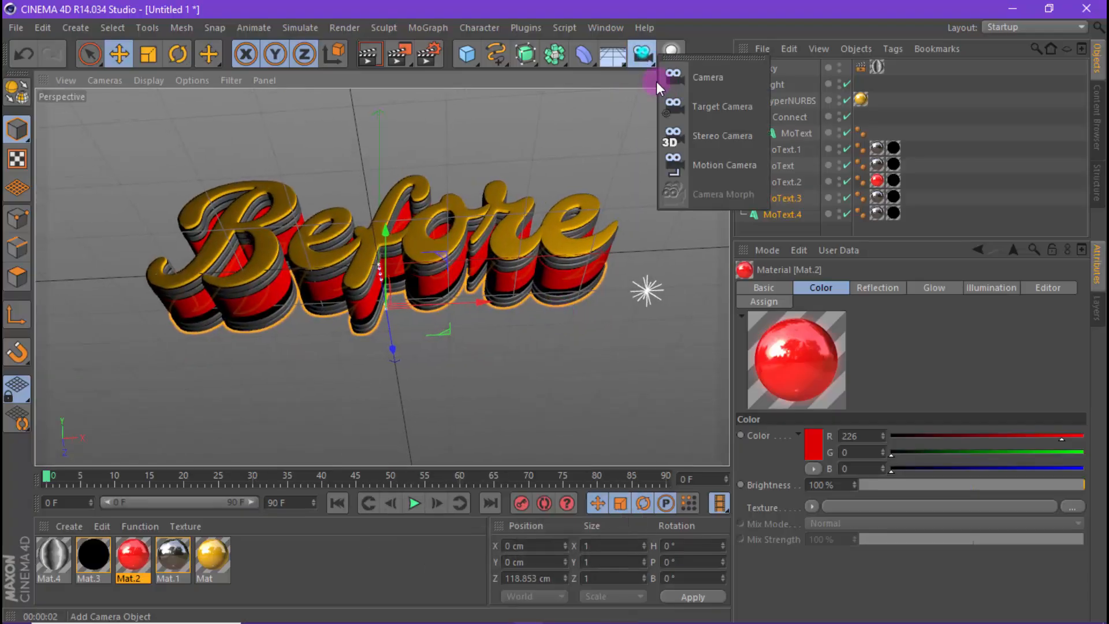
pyautogui.click(703, 81)
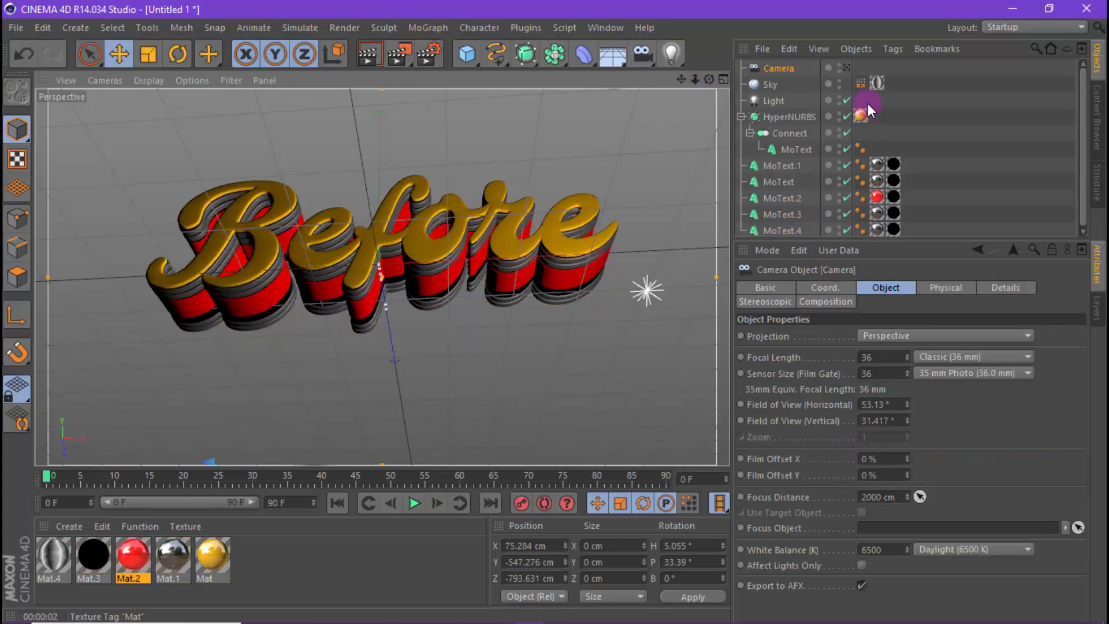
pyautogui.click(870, 65)
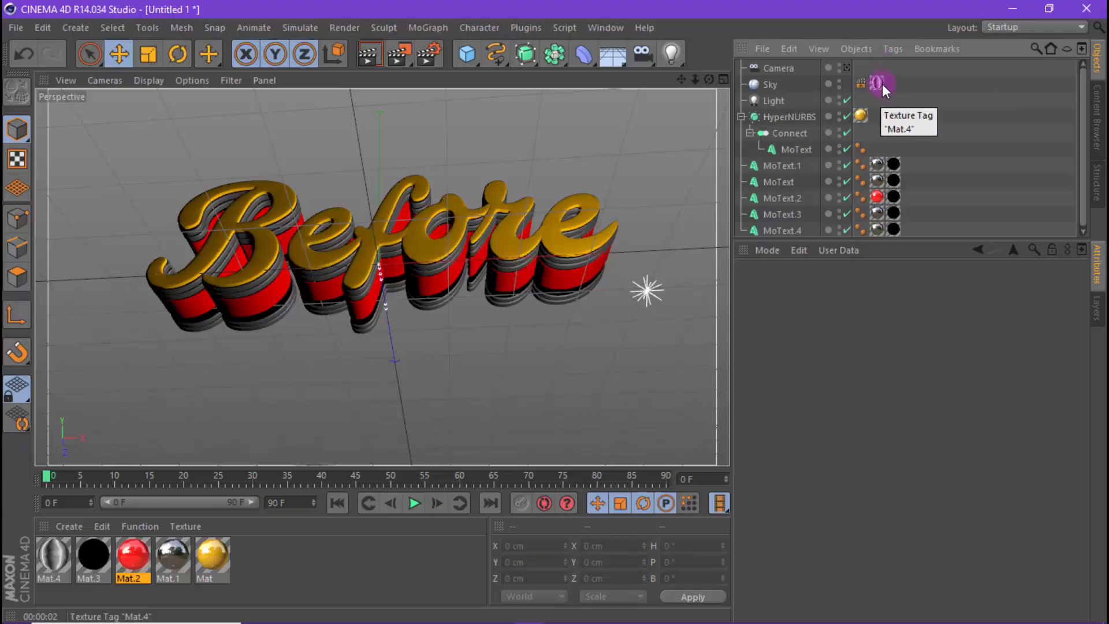
pyautogui.click(847, 69)
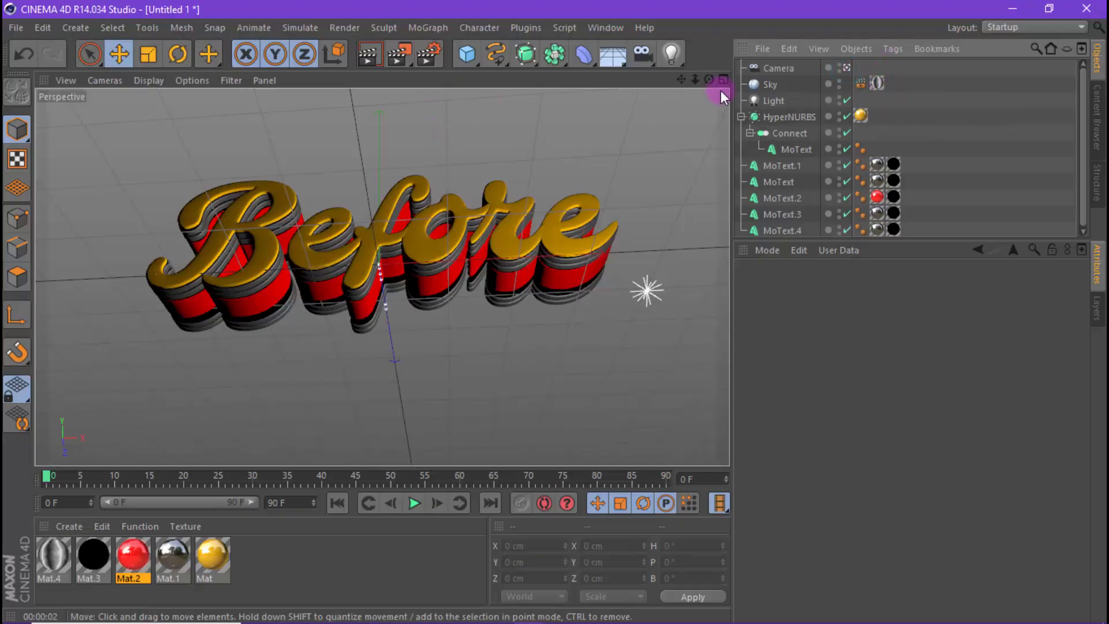
# Reframe the text closer through the camera at a slightly rotated angle, and render the view.
pyautogui.moveTo(709, 79); pyautogui.dragTo(553, 315)
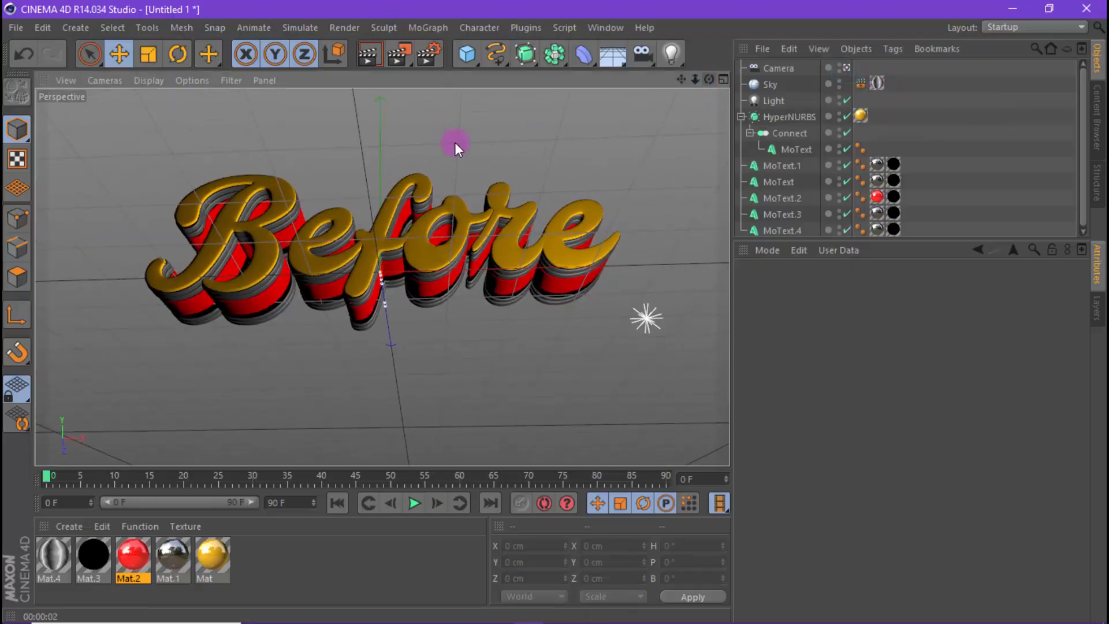
pyautogui.moveTo(455, 148); pyautogui.dragTo(389, 260)
pyautogui.click(364, 56)
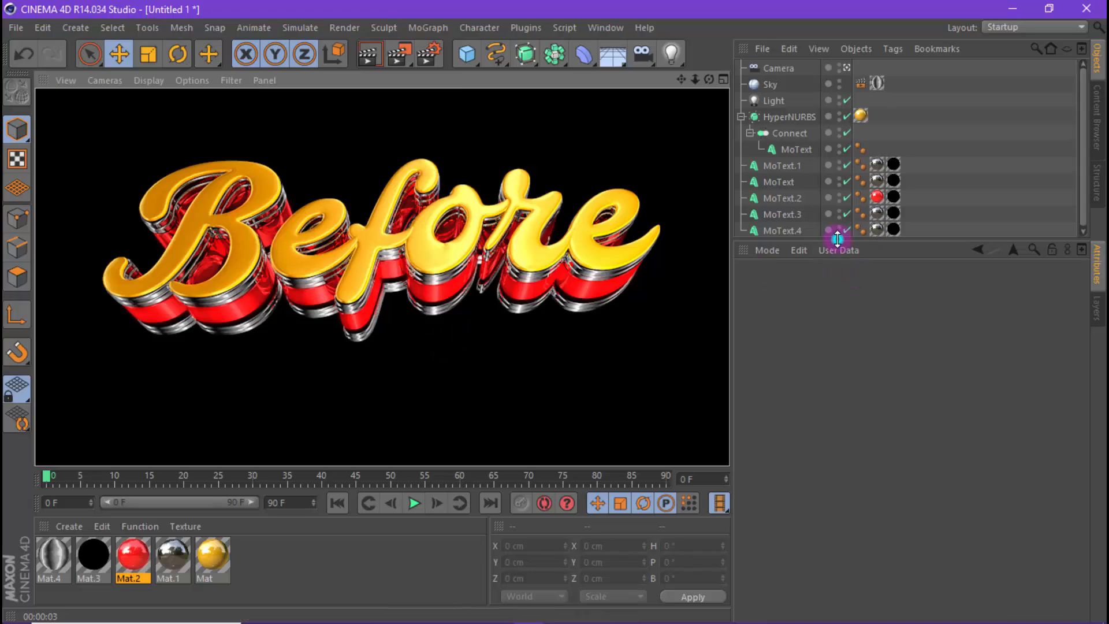
# Group the HyperNURBS and all the MoText layers of the Before text under one null.
pyautogui.moveTo(837, 239); pyautogui.dragTo(848, 435)
pyautogui.click(782, 300)
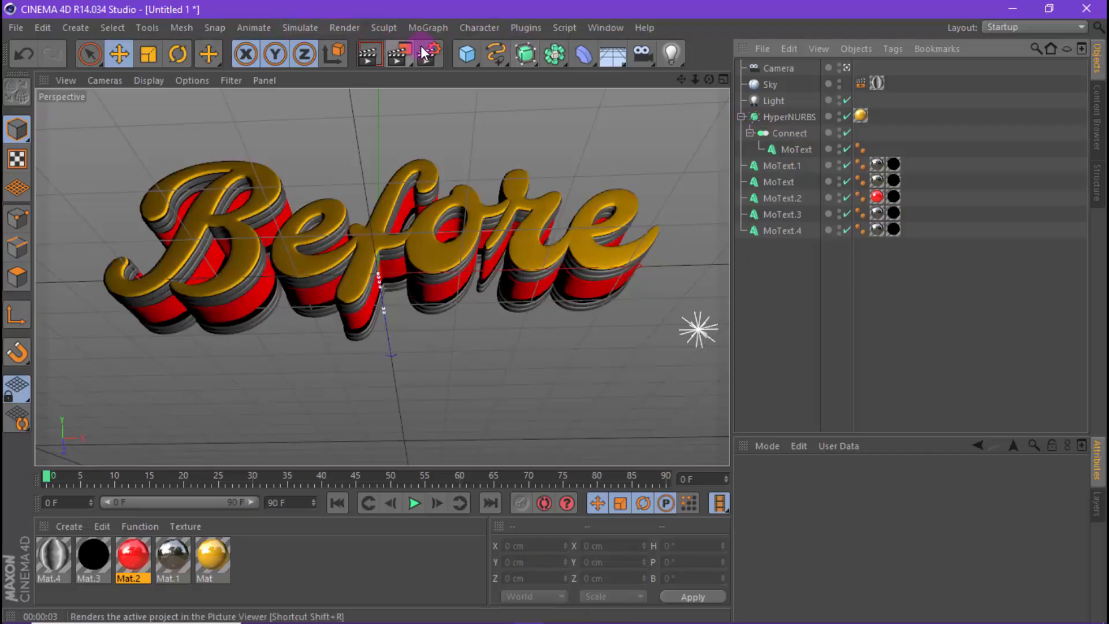
pyautogui.moveTo(470, 56); pyautogui.dragTo(520, 79)
pyautogui.moveTo(807, 311); pyautogui.dragTo(775, 139)
pyautogui.moveTo(776, 69); pyautogui.dragTo(791, 163)
pyautogui.click(741, 68)
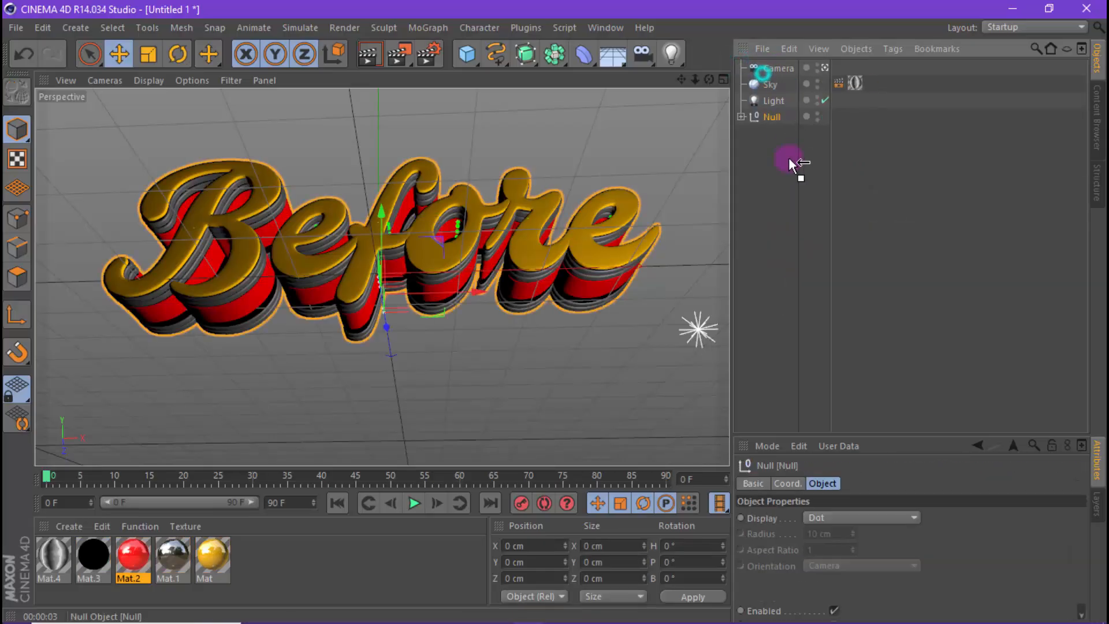
# Rename the null holding the text layers to BEFORE.
pyautogui.doubleClick(774, 117)
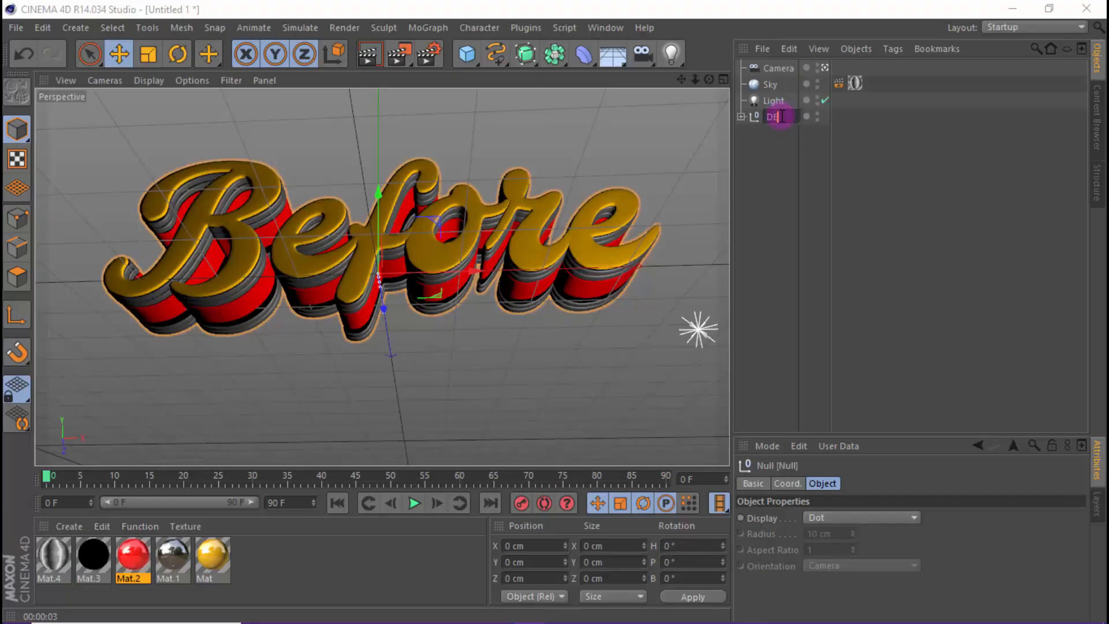
pyautogui.write('BE')
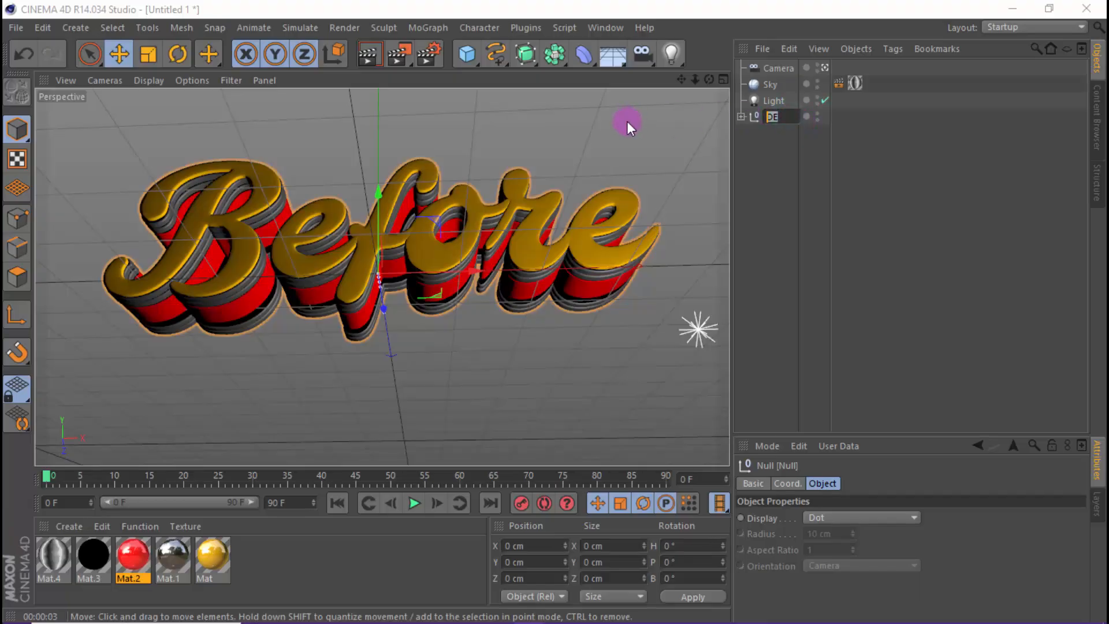
pyautogui.write('FORE')
pyautogui.click(817, 185)
# Duplicate the BEFORE group and move the copy down about 190.5 cm, below the original text.
pyautogui.click(779, 119)
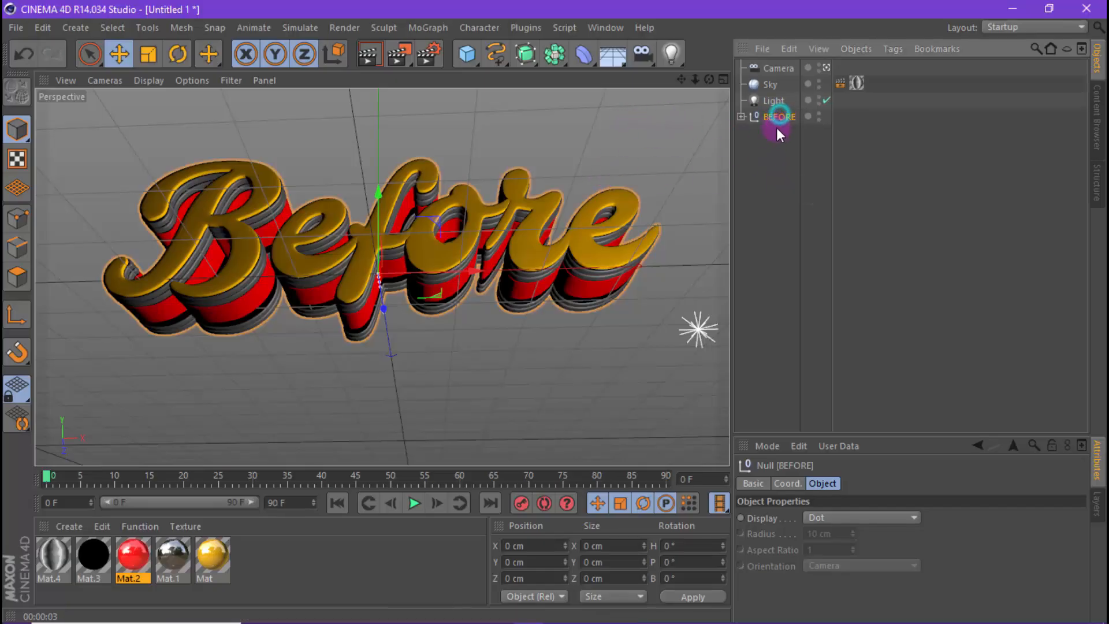
pyautogui.keyDown('ctrl'); pyautogui.moveTo(778, 116); pyautogui.dragTo(788, 178); pyautogui.keyUp('ctrl')
pyautogui.scroll(-4, 448, 228)
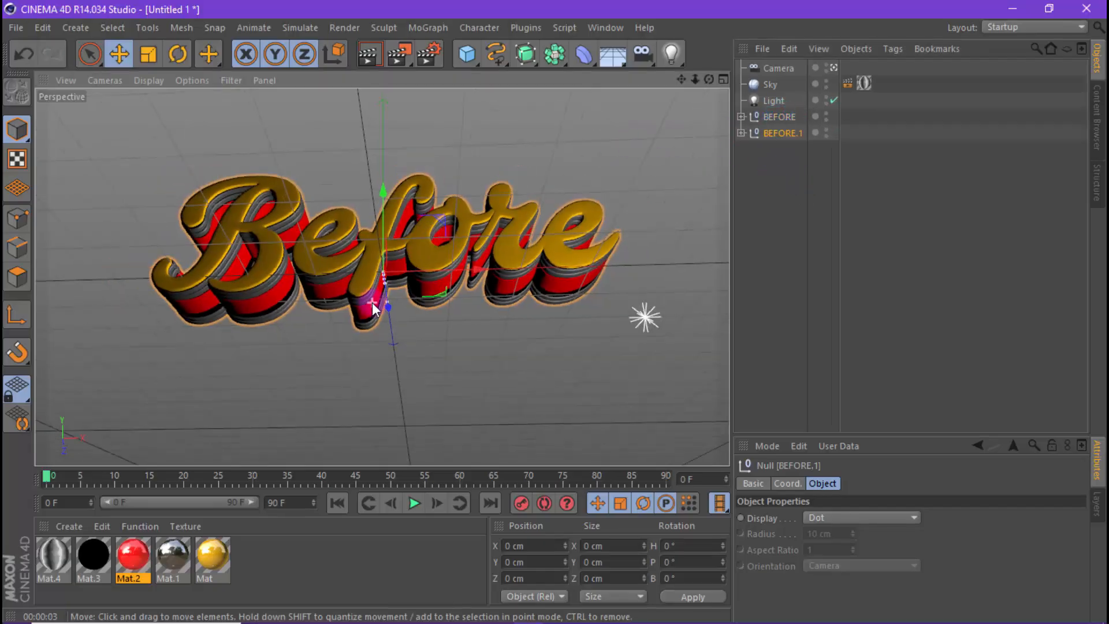
pyautogui.moveTo(380, 205); pyautogui.dragTo(384, 304)
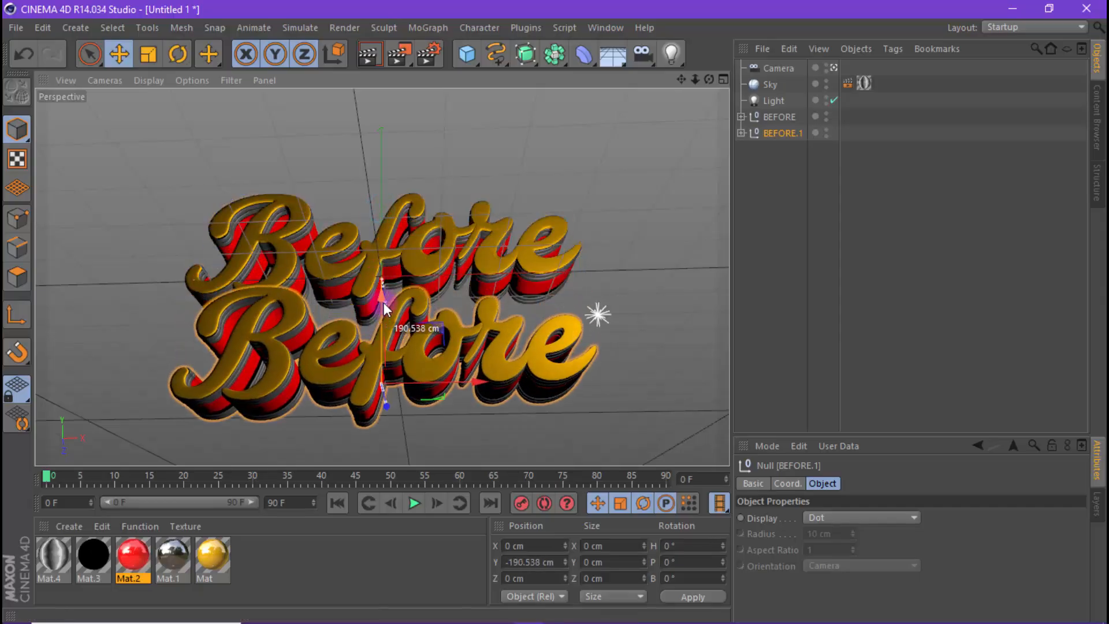
# Change the text of all six MoText objects in the duplicated group to "Party" and test-render the view.
pyautogui.click(741, 133)
pyautogui.moveTo(798, 302); pyautogui.dragTo(796, 181)
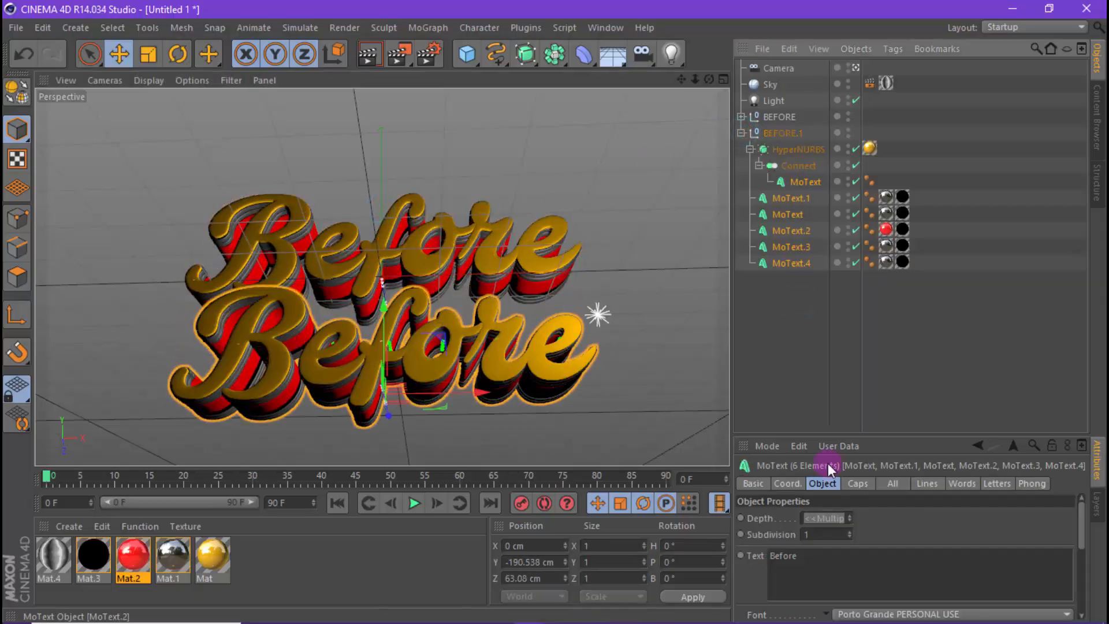
pyautogui.click(831, 559)
pyautogui.click(822, 572)
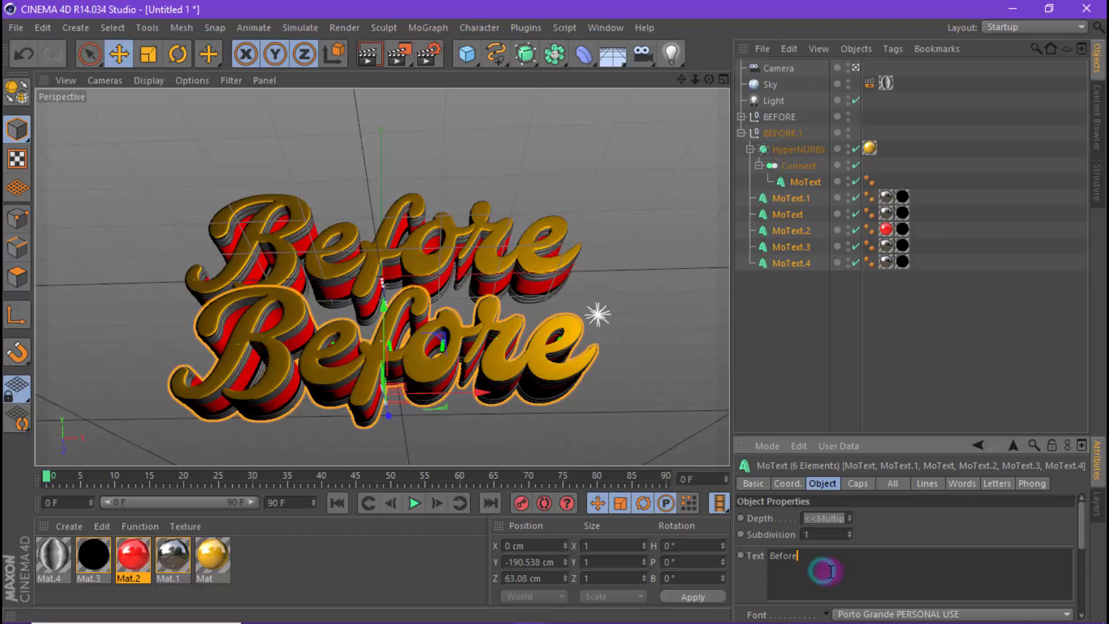
pyautogui.write('Party')
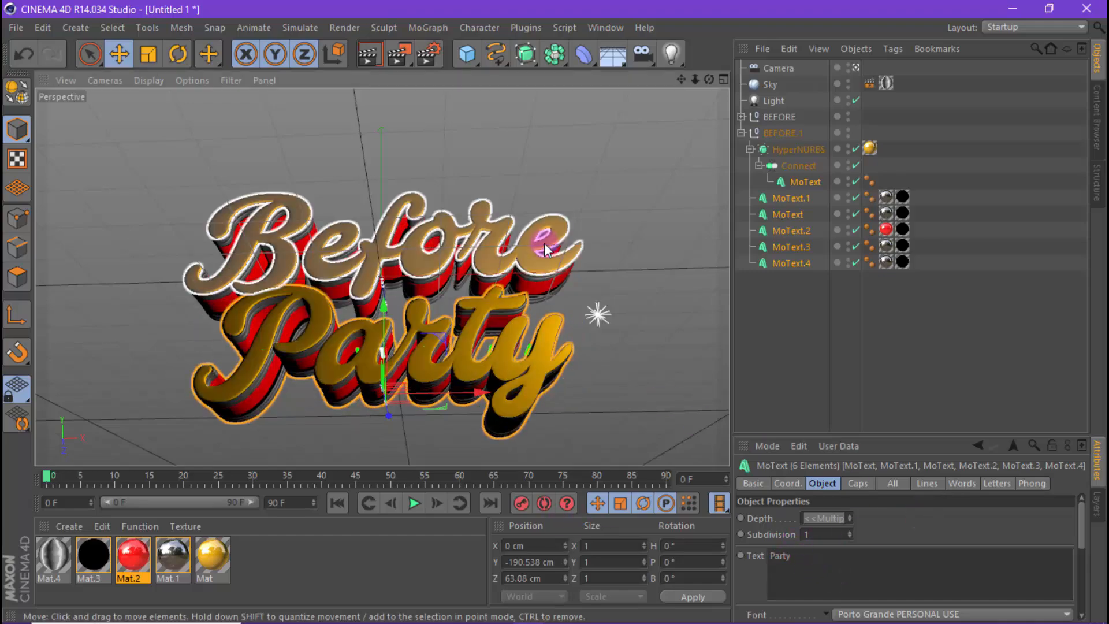
pyautogui.scroll(-2, 545, 243)
pyautogui.scroll(2, 424, 358)
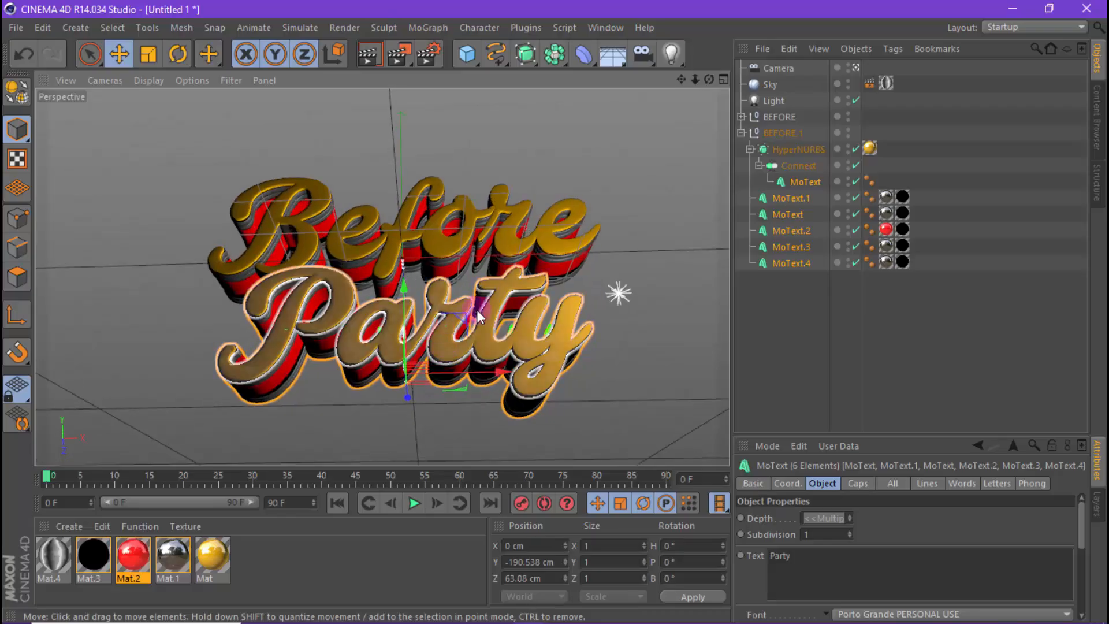
pyautogui.click(368, 54)
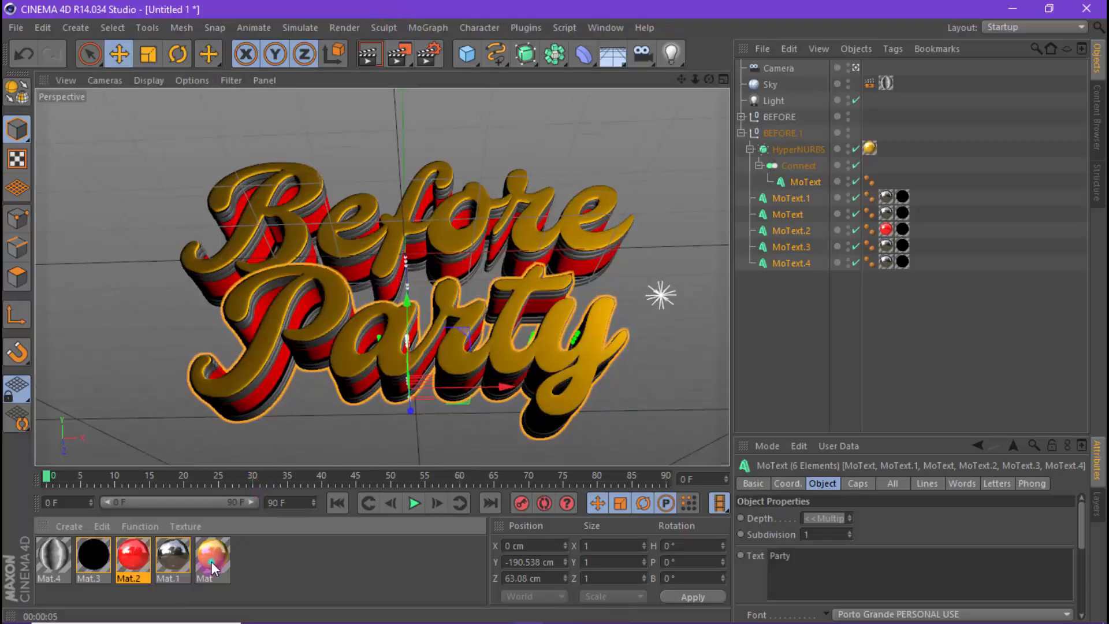
# Duplicate the gold material and set the copy's colour to light grey, RGB 218, 218, 218.
pyautogui.click(215, 560)
pyautogui.keyDown('ctrl'); pyautogui.moveTo(219, 565); pyautogui.dragTo(254, 558); pyautogui.keyUp('ctrl')
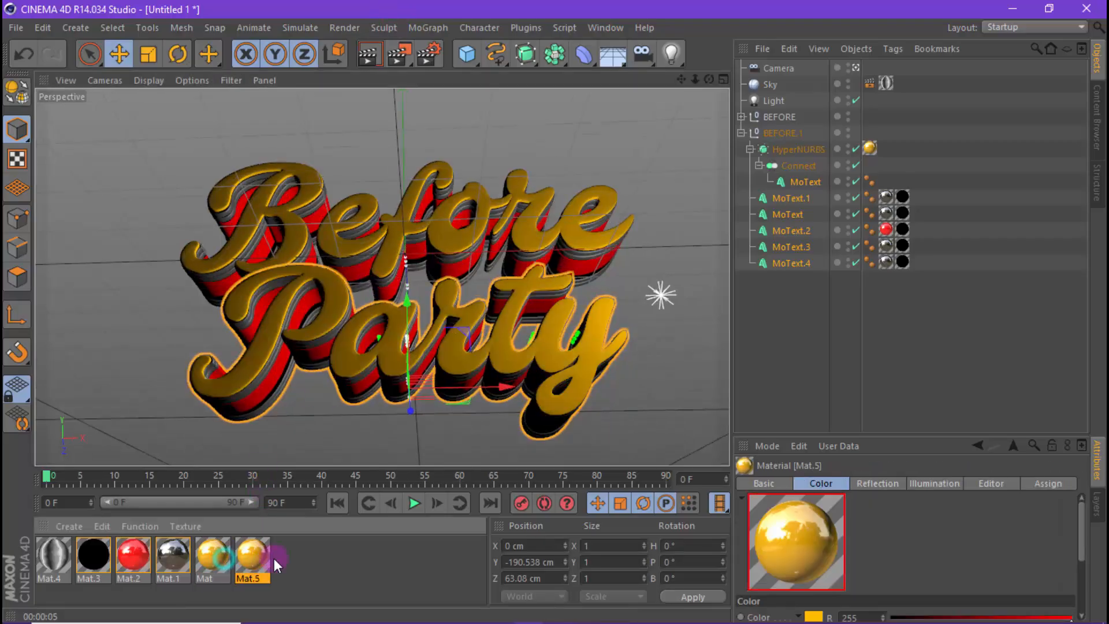
pyautogui.doubleClick(253, 556)
pyautogui.click(281, 282)
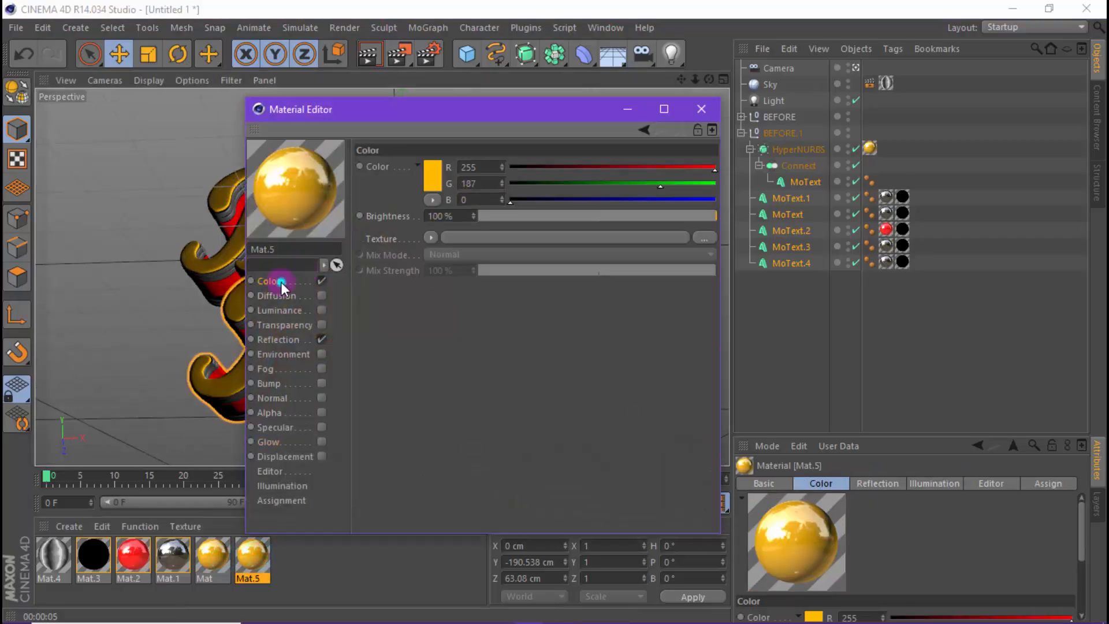
pyautogui.click(434, 169)
pyautogui.moveTo(386, 157); pyautogui.dragTo(342, 152)
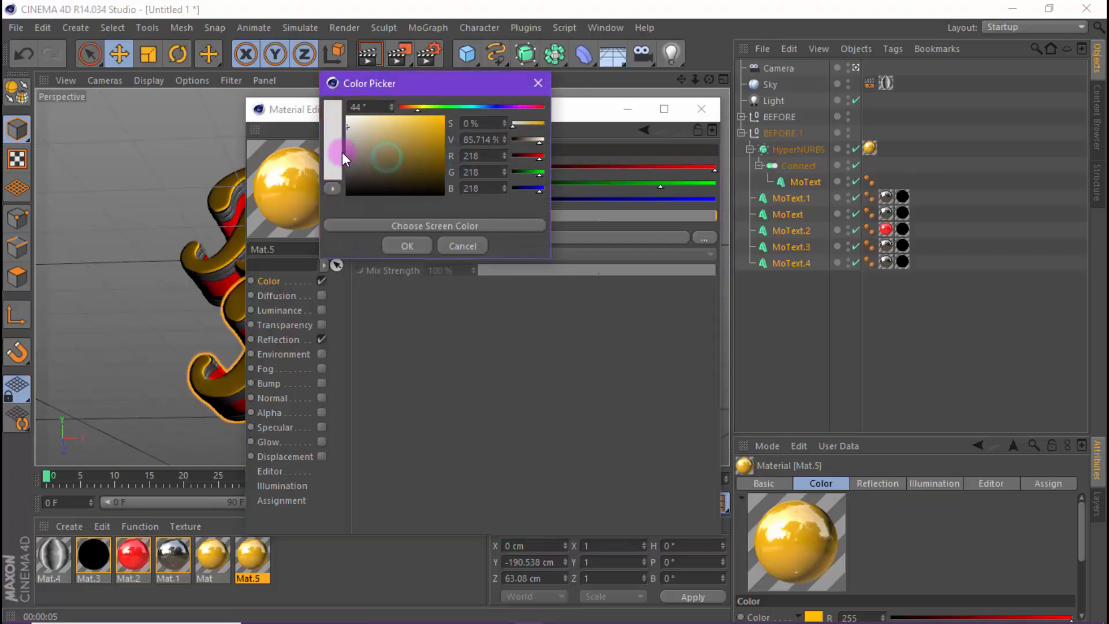
pyautogui.click(409, 246)
# Set the light grey material's reflection colour to near-white and apply the material to the front of the Party text.
pyautogui.click(286, 340)
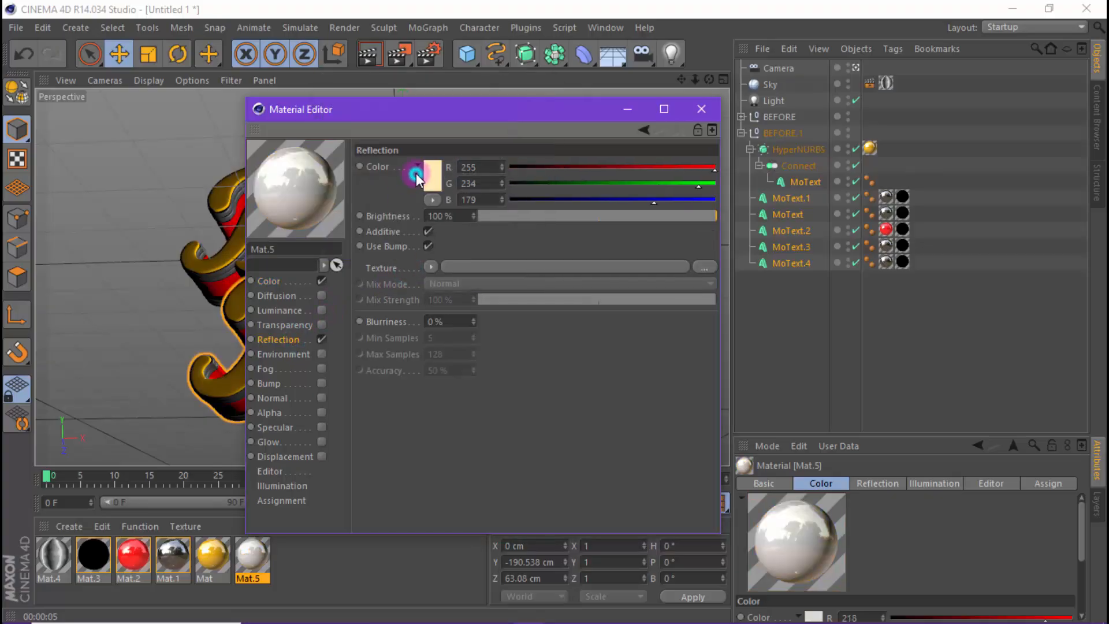
pyautogui.click(437, 169)
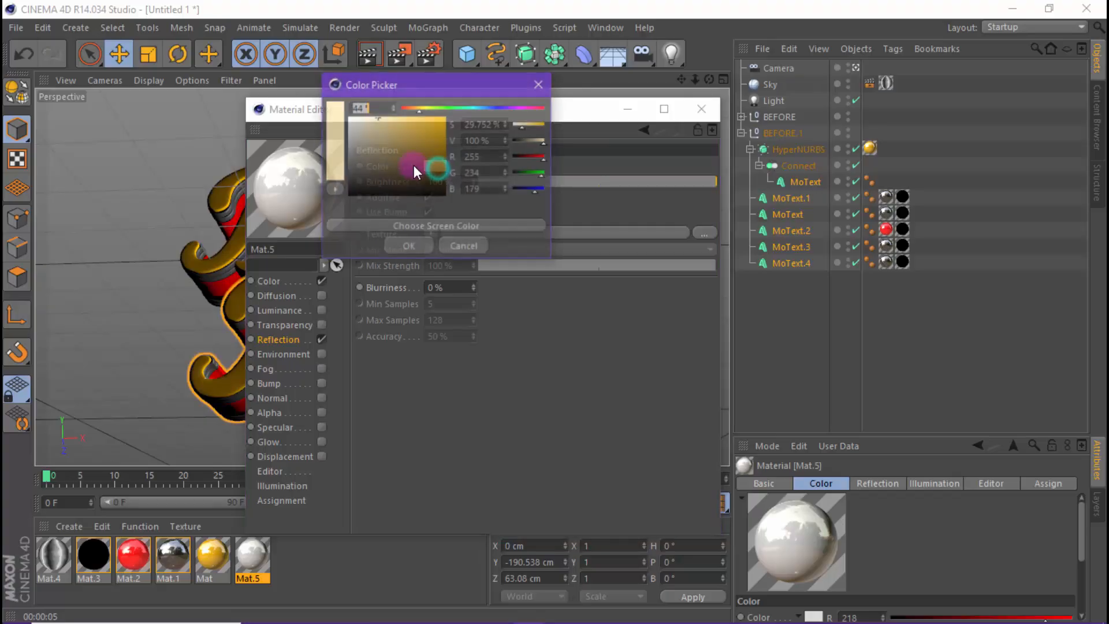
pyautogui.click(408, 246)
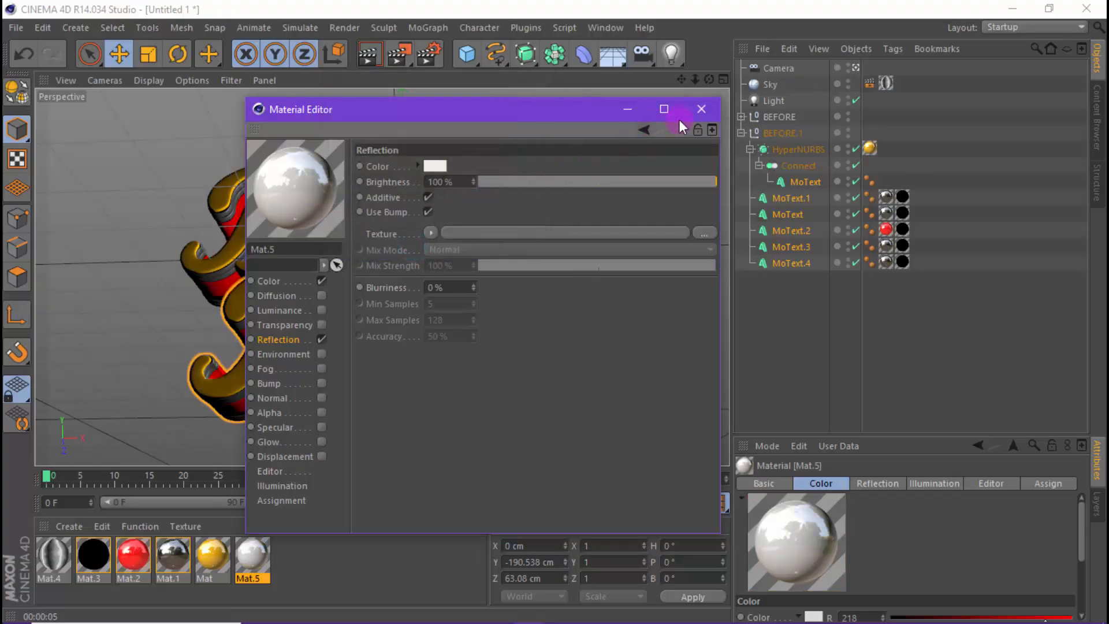
pyautogui.click(701, 110)
pyautogui.moveTo(258, 554); pyautogui.dragTo(457, 210)
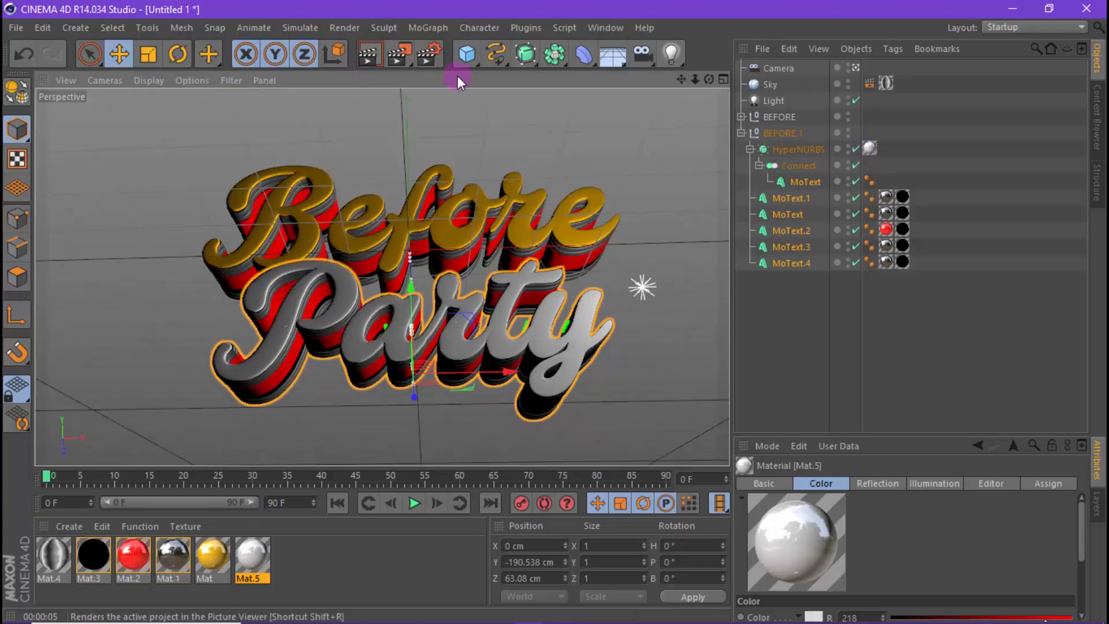
# Collapse the duplicated text group and rename it PARTY.
pyautogui.click(741, 132)
pyautogui.doubleClick(775, 132)
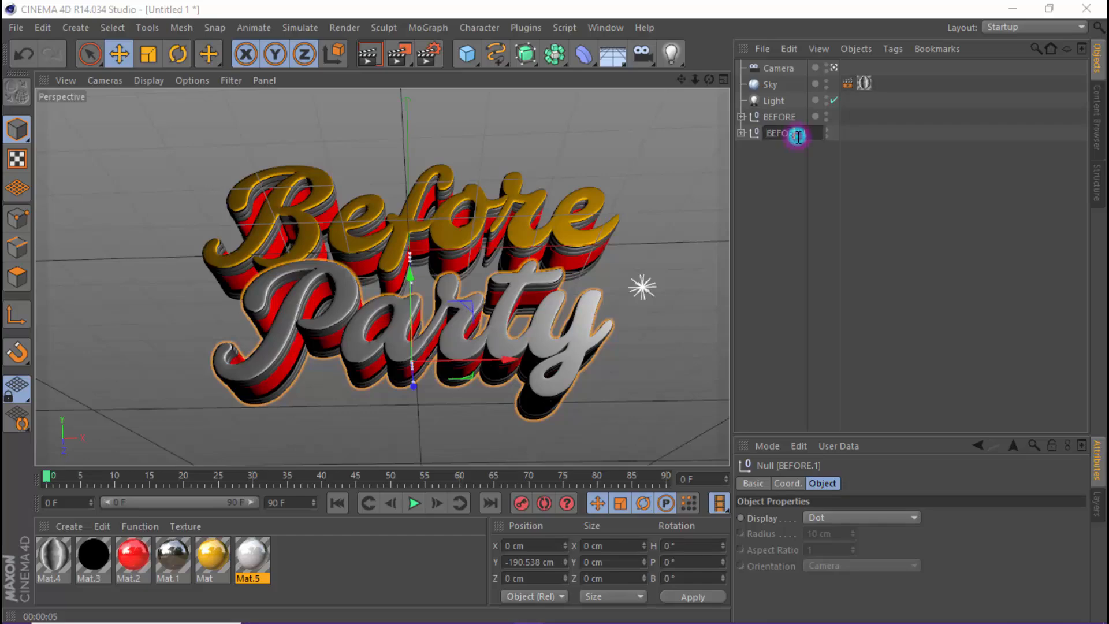
pyautogui.write('PARTY')
pyautogui.press('Return')
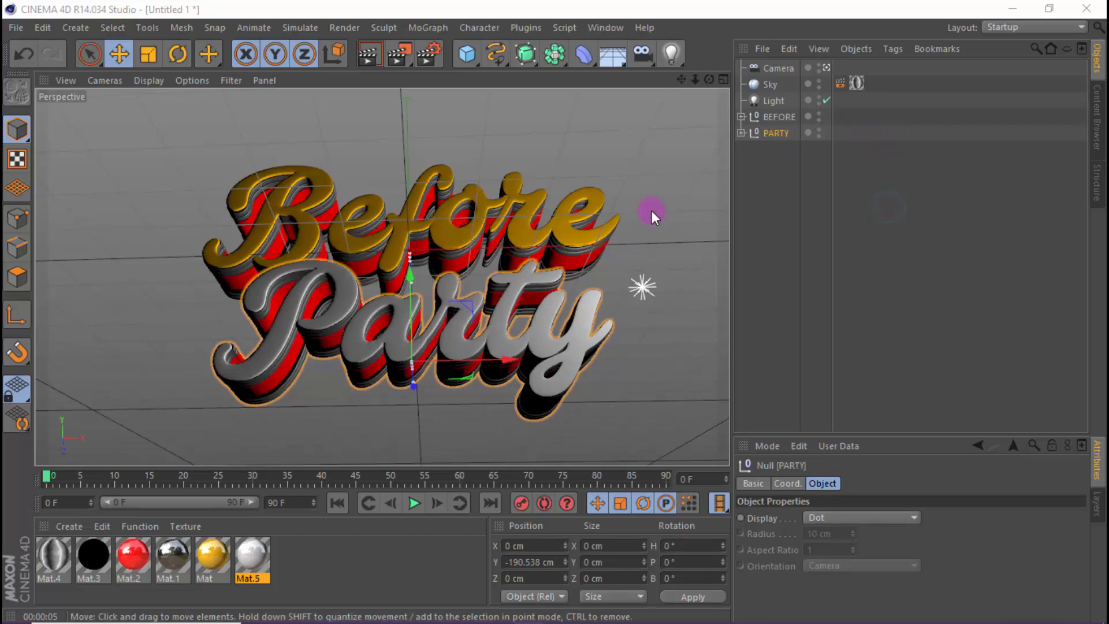
# Select all six materials and rename them together as MATS.
pyautogui.keyDown('alt'); pyautogui.moveTo(466, 238); pyautogui.dragTo(456, 394); pyautogui.keyUp('alt')
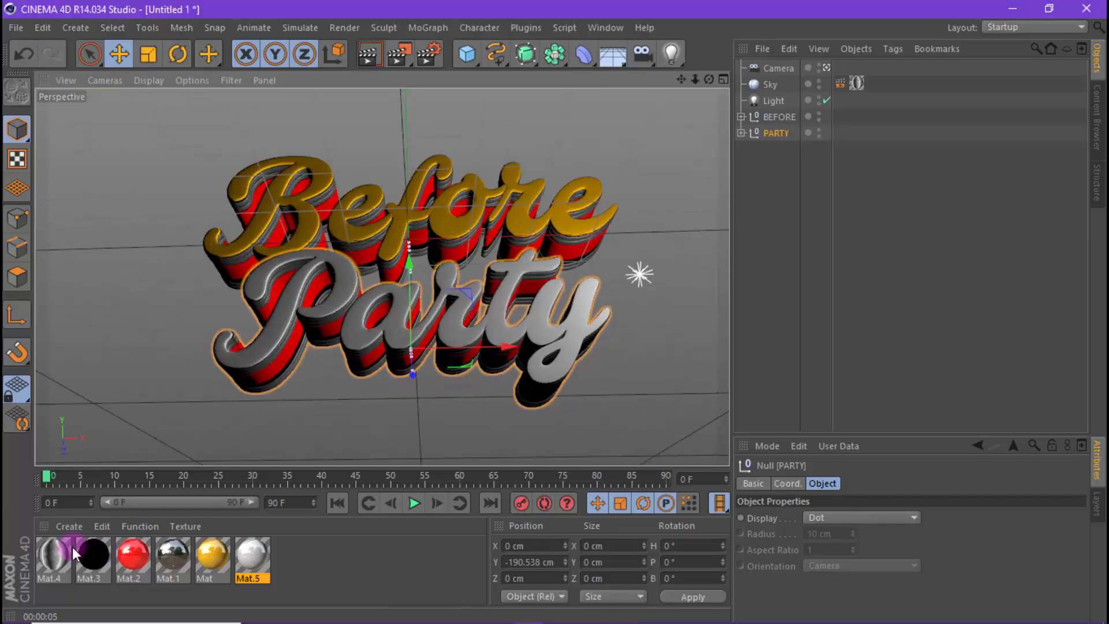
pyautogui.click(55, 554)
pyautogui.doubleClick(55, 554)
pyautogui.keyDown('shift'); pyautogui.click(252, 554); pyautogui.keyUp('shift')
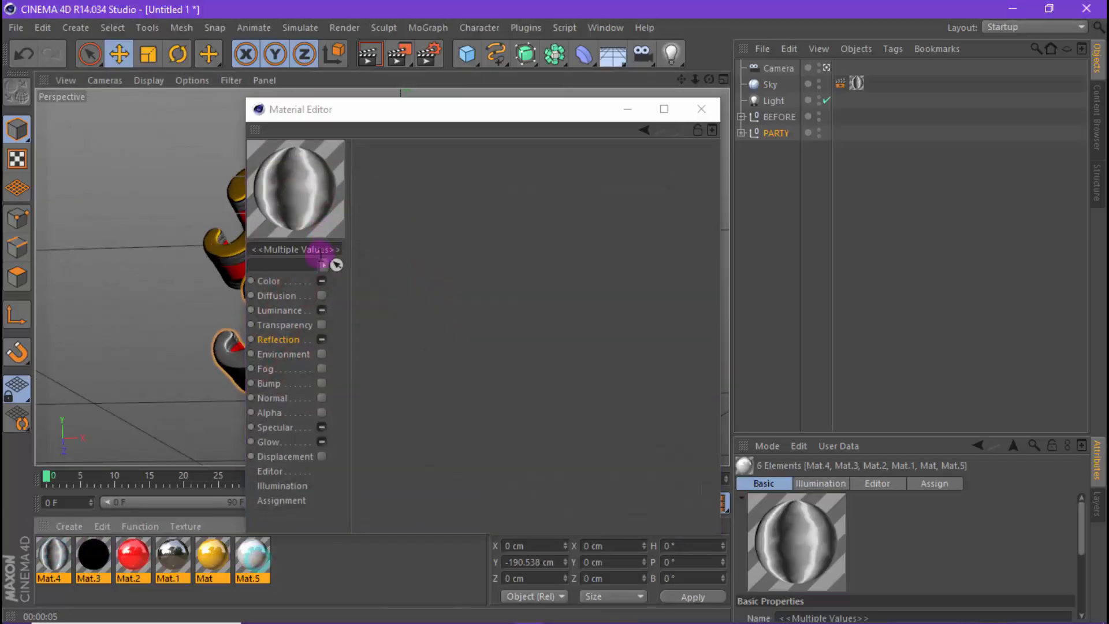
pyautogui.click(322, 247)
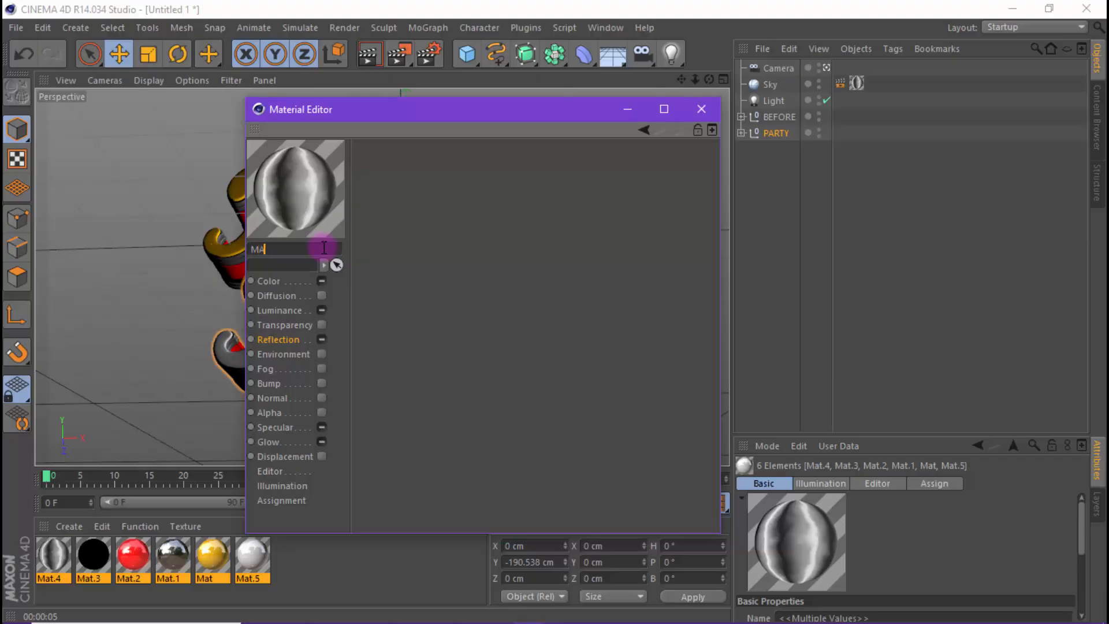
pyautogui.click(530, 228)
# Rename the striped material used on the sky to LIGHT.
pyautogui.click(47, 578)
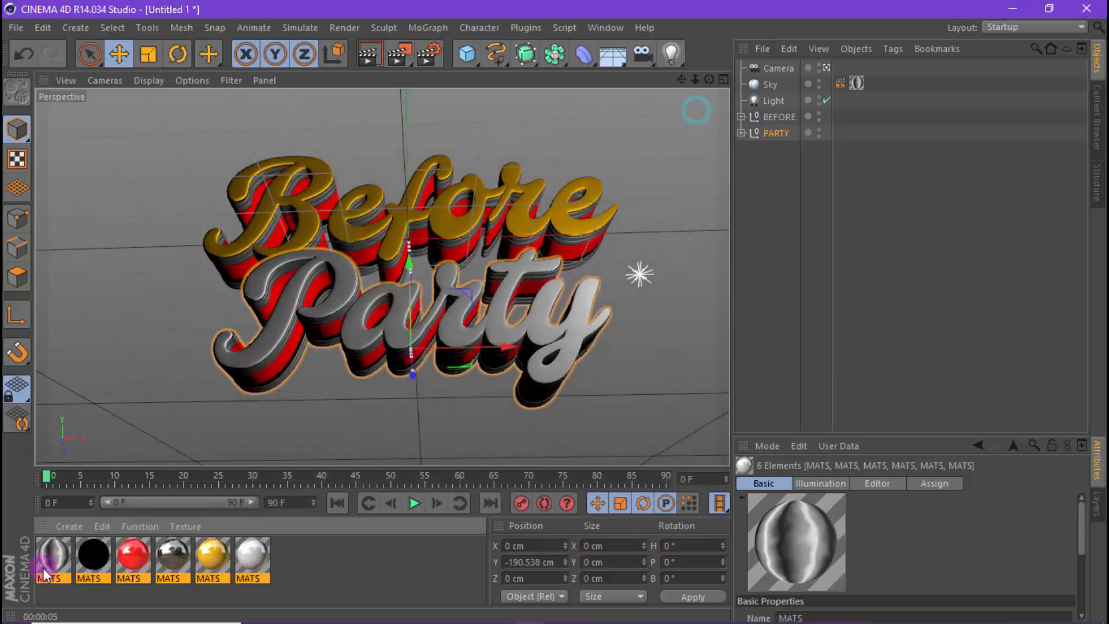
pyautogui.click(47, 577)
pyautogui.write('L')
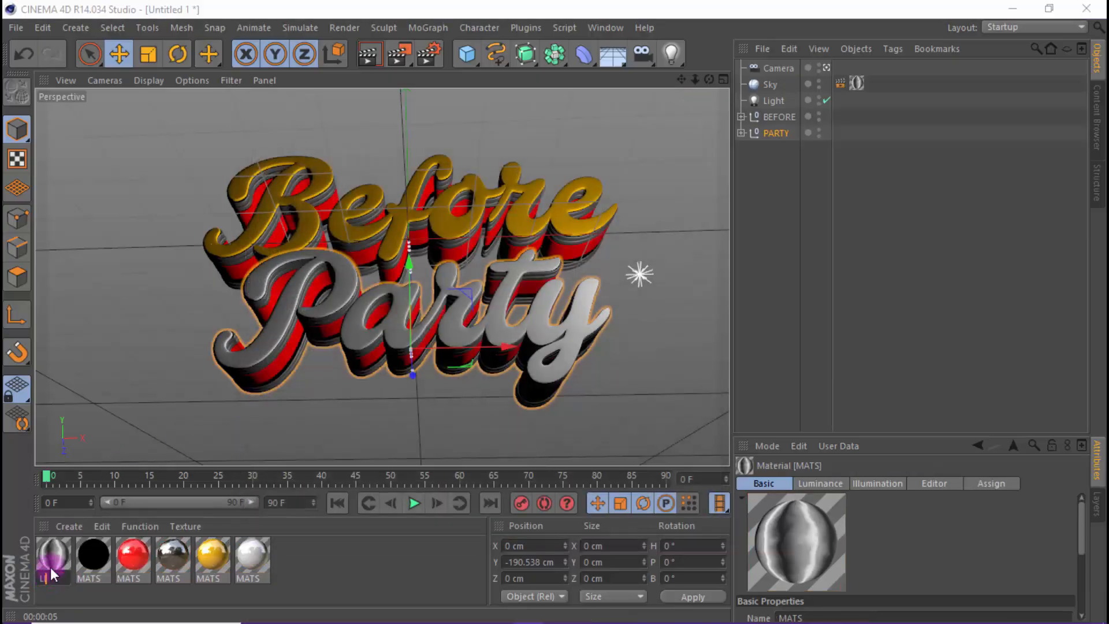
pyautogui.write('IGHT')
pyautogui.click(291, 567)
# Reposition the PARTY group beneath the Before text at about Y -197 cm and Z 15.6 cm.
pyautogui.scroll(1, 525, 266)
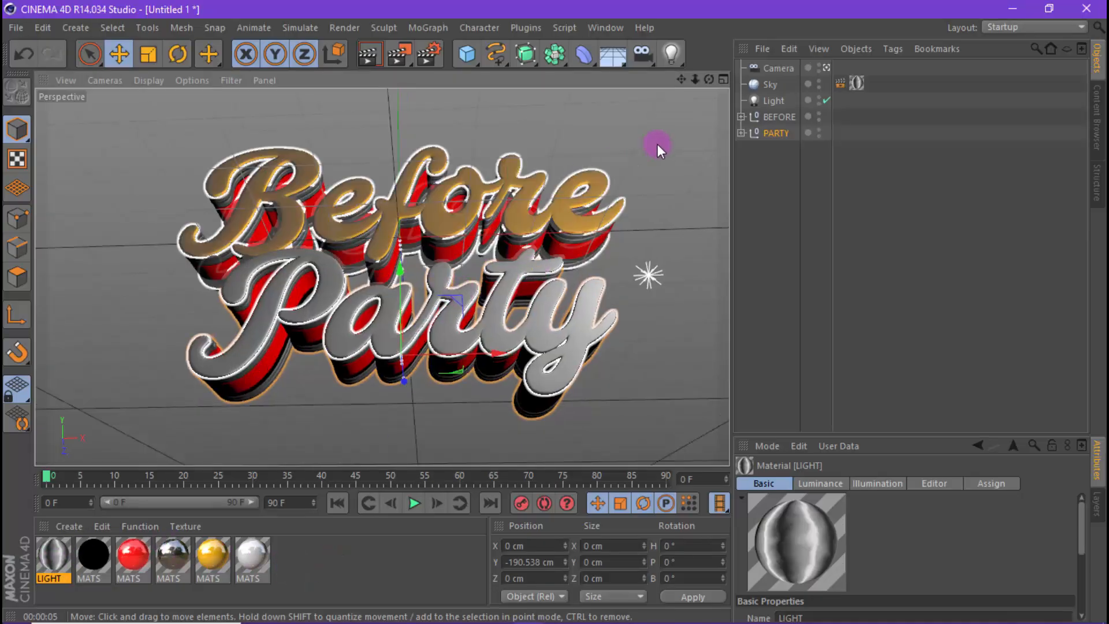
pyautogui.moveTo(709, 79); pyautogui.dragTo(554, 312)
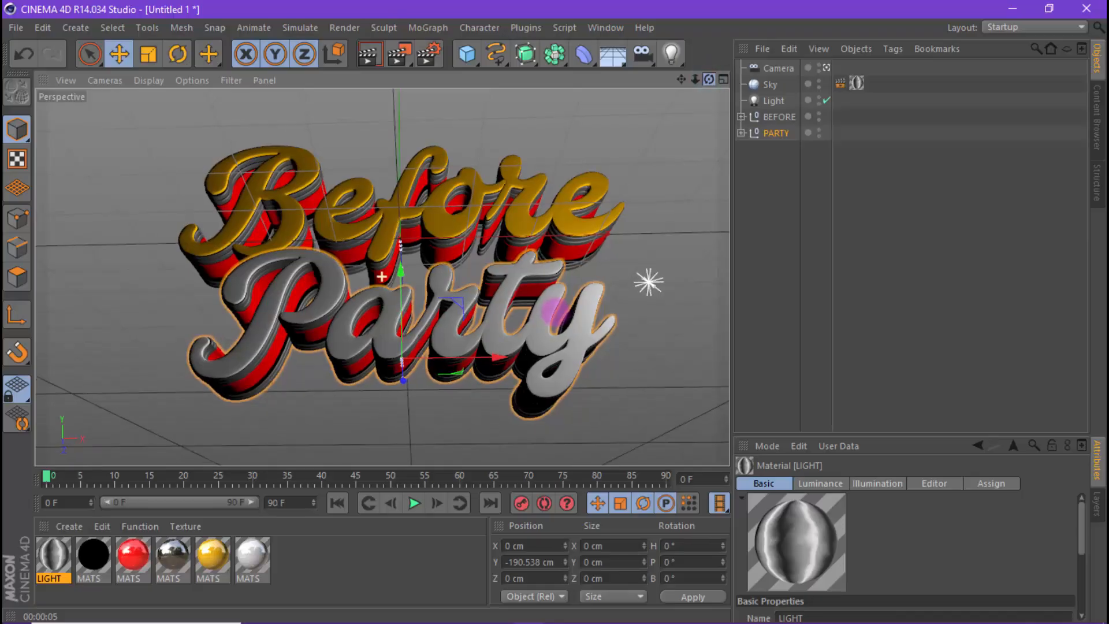
pyautogui.click(763, 130)
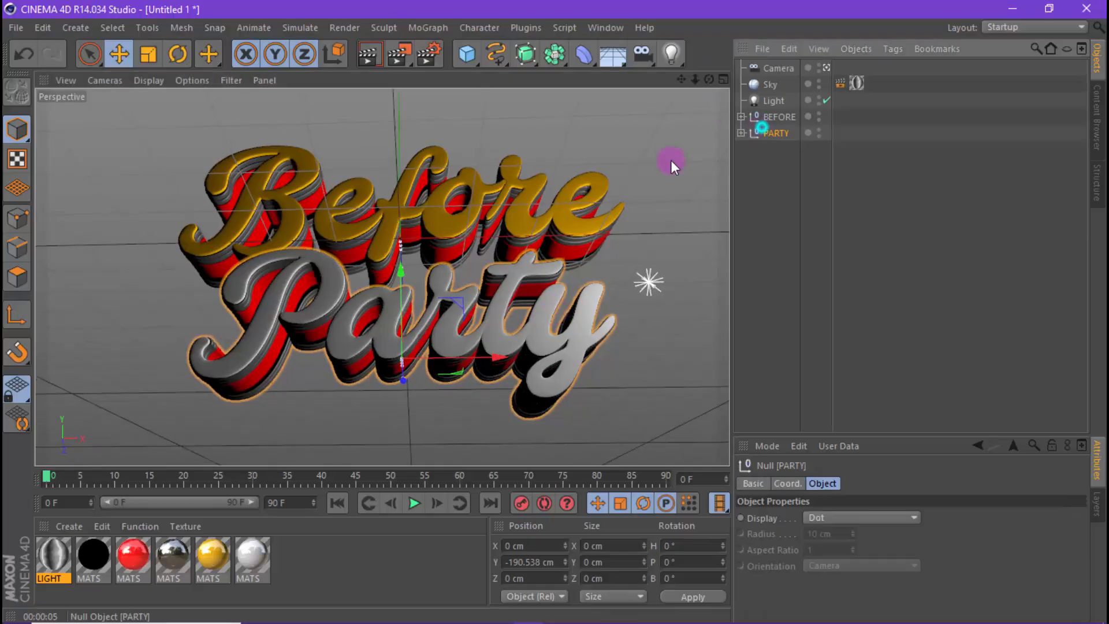
pyautogui.moveTo(404, 275); pyautogui.dragTo(397, 314)
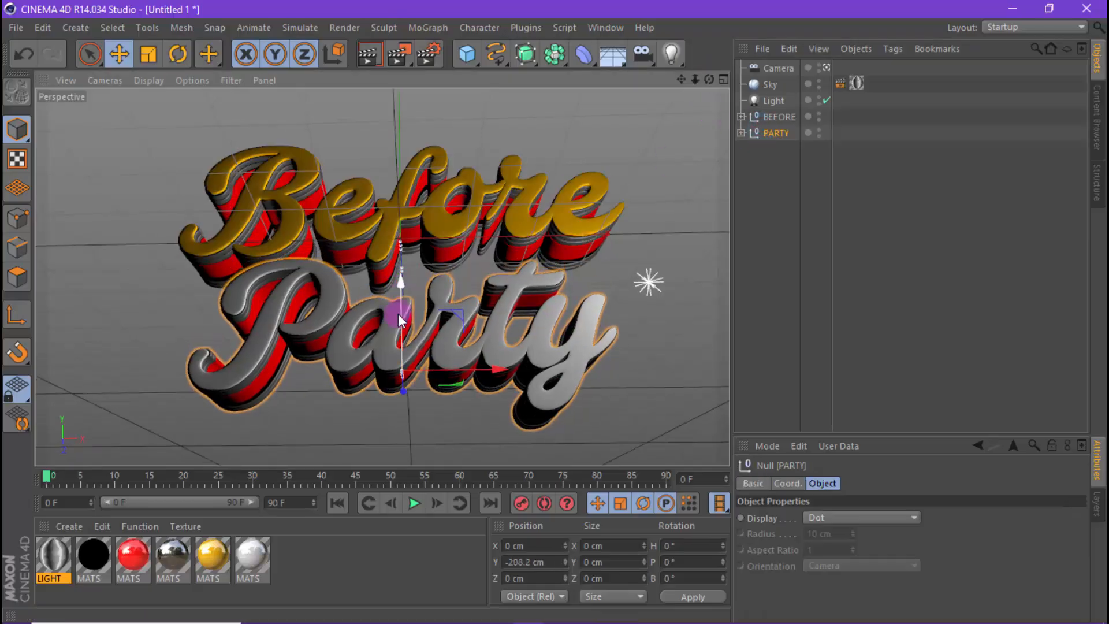
pyautogui.moveTo(405, 390); pyautogui.dragTo(406, 392)
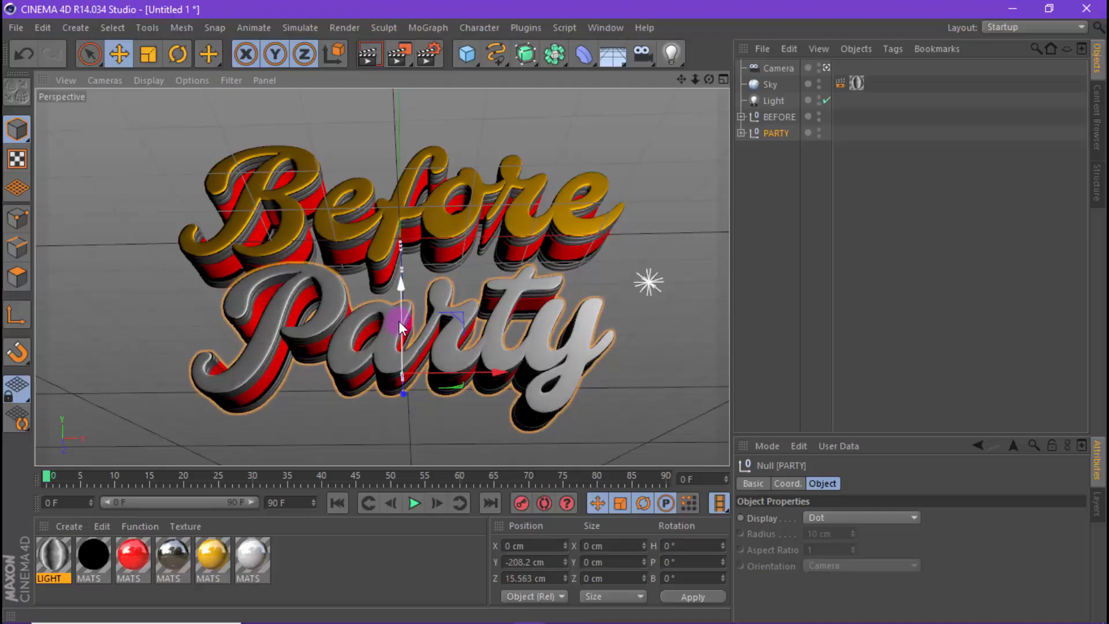
pyautogui.moveTo(402, 326); pyautogui.dragTo(398, 311)
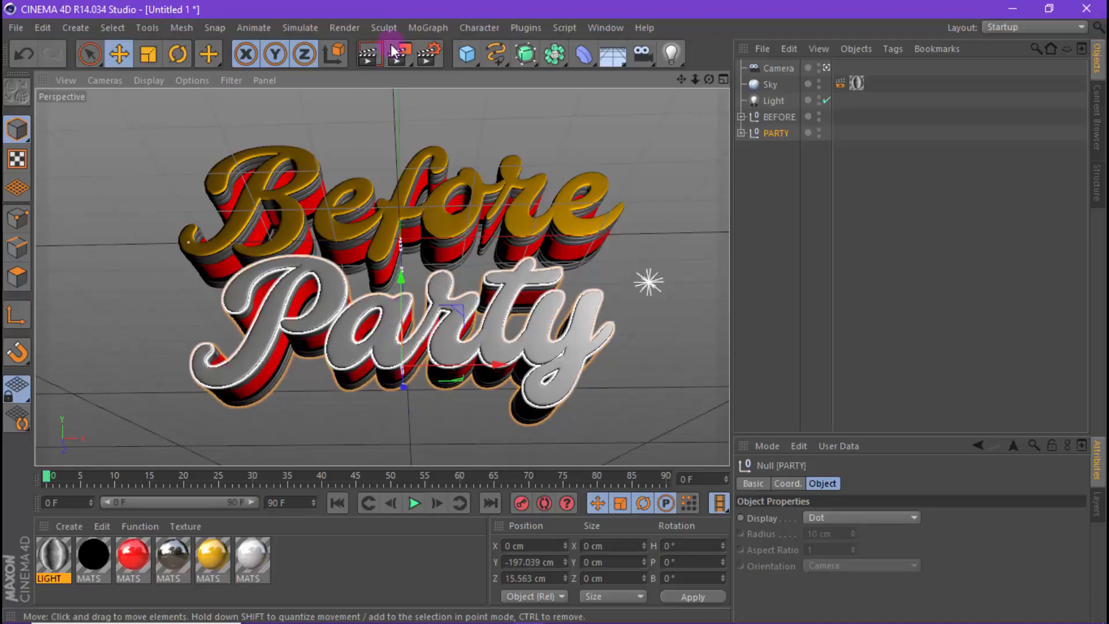
# Set the render output file format to PNG and enable the alpha channel.
pyautogui.click(431, 54)
pyautogui.click(150, 113)
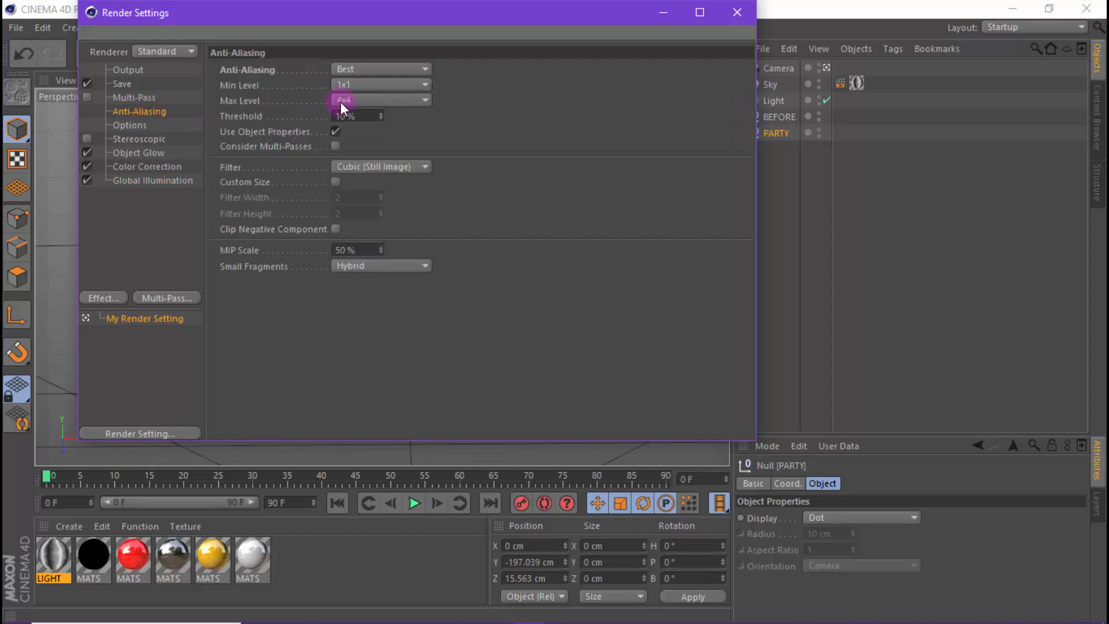
pyautogui.click(117, 68)
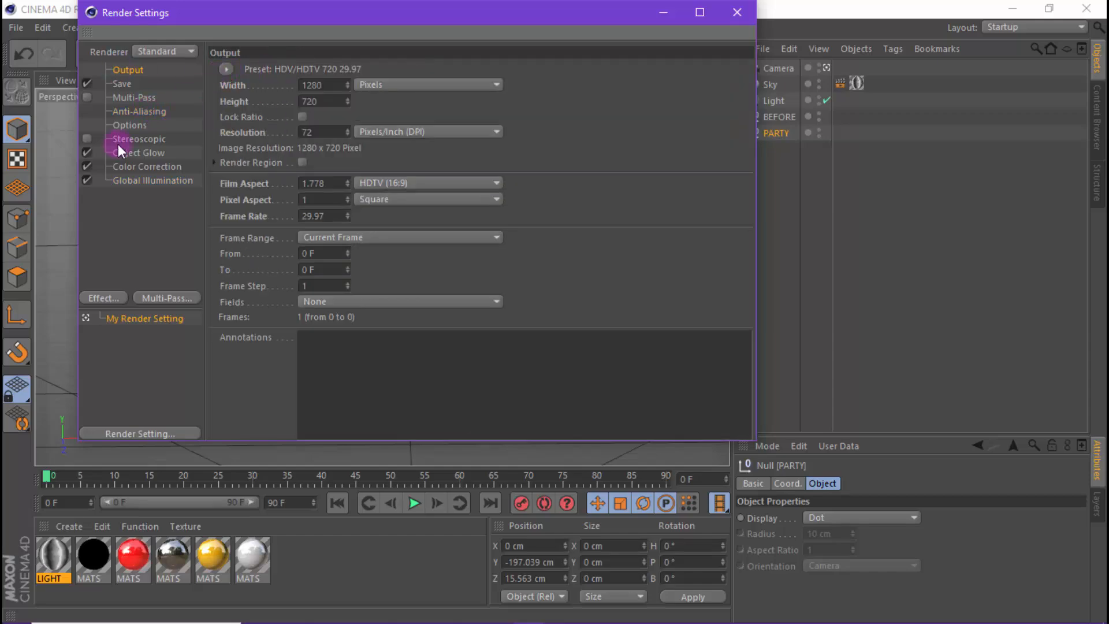
pyautogui.click(137, 98)
pyautogui.click(122, 84)
pyautogui.click(370, 115)
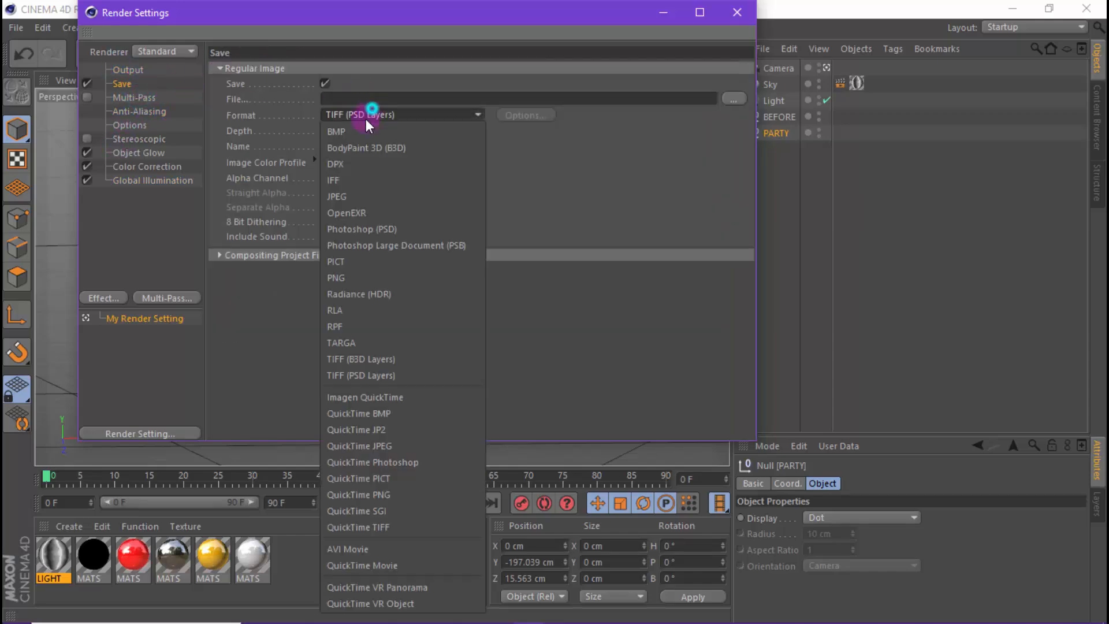
pyautogui.click(352, 278)
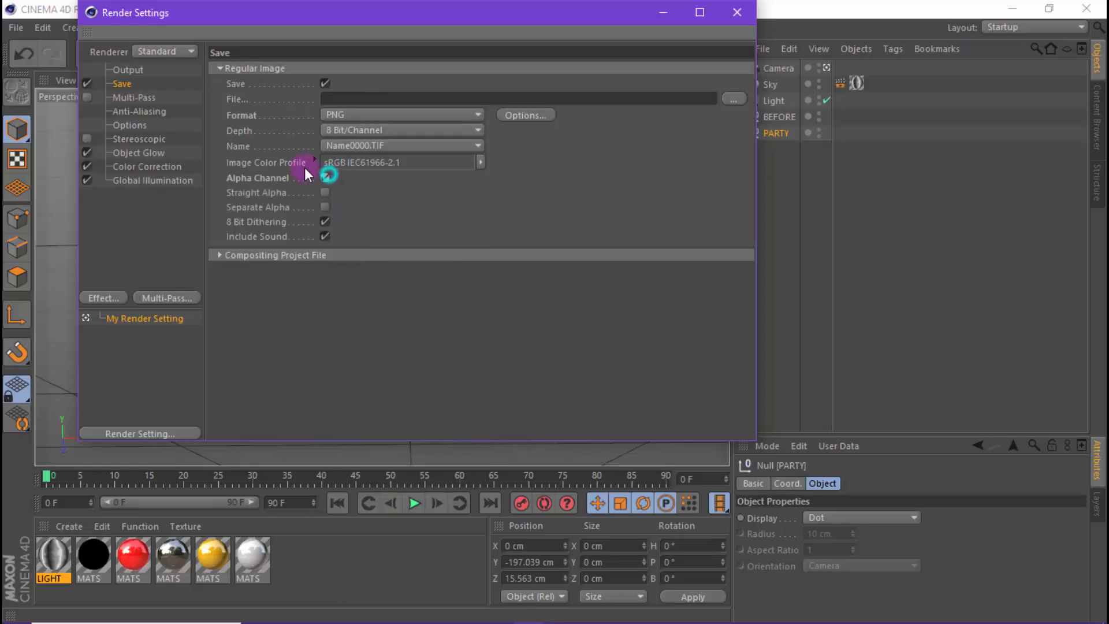
# Review the output and anti-aliasing render settings and render a preview of the active view.
pyautogui.click(140, 69)
pyautogui.click(156, 111)
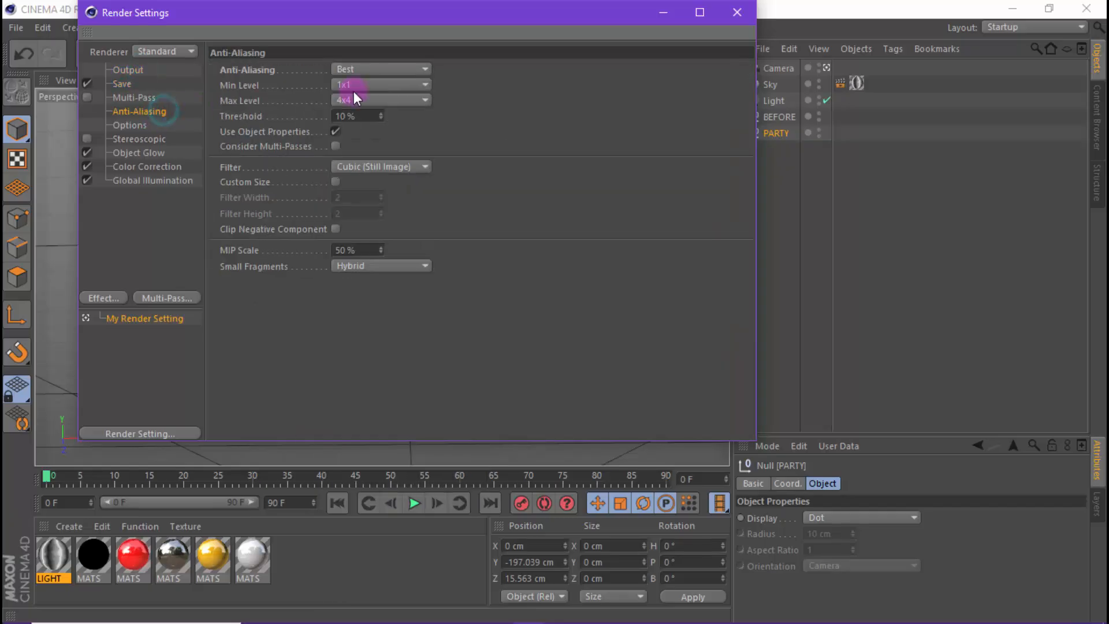
pyautogui.click(371, 84)
pyautogui.click(382, 161)
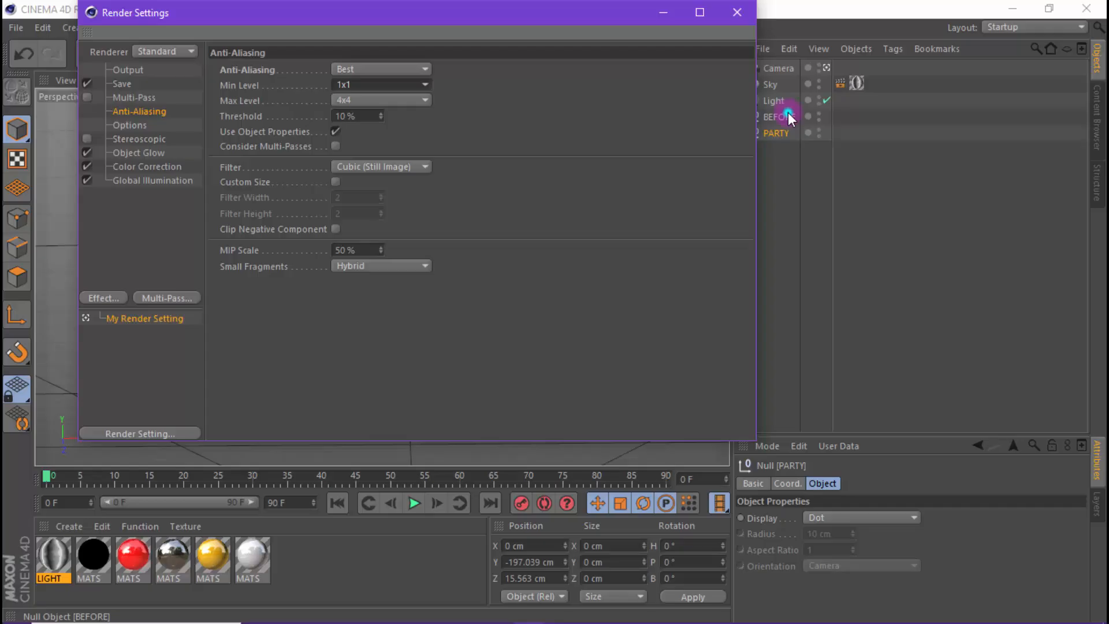
pyautogui.click(746, 8)
pyautogui.click(364, 58)
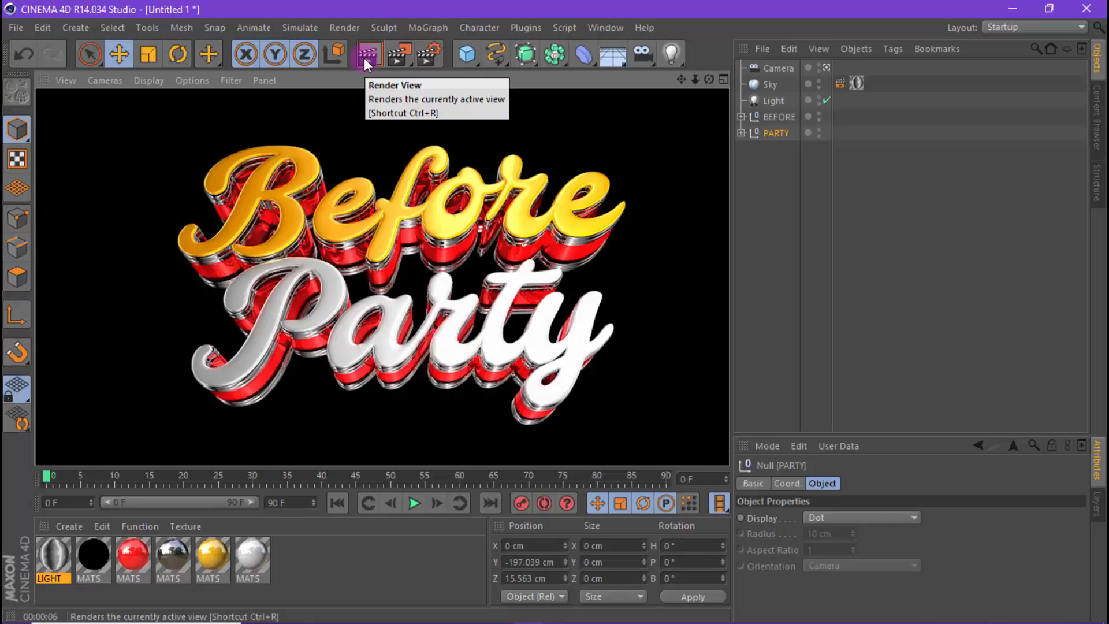
# Reposition the PARTY group at about Y -203.6 cm and Z 10.2 cm, with a preview render between the moves.
pyautogui.click(751, 140)
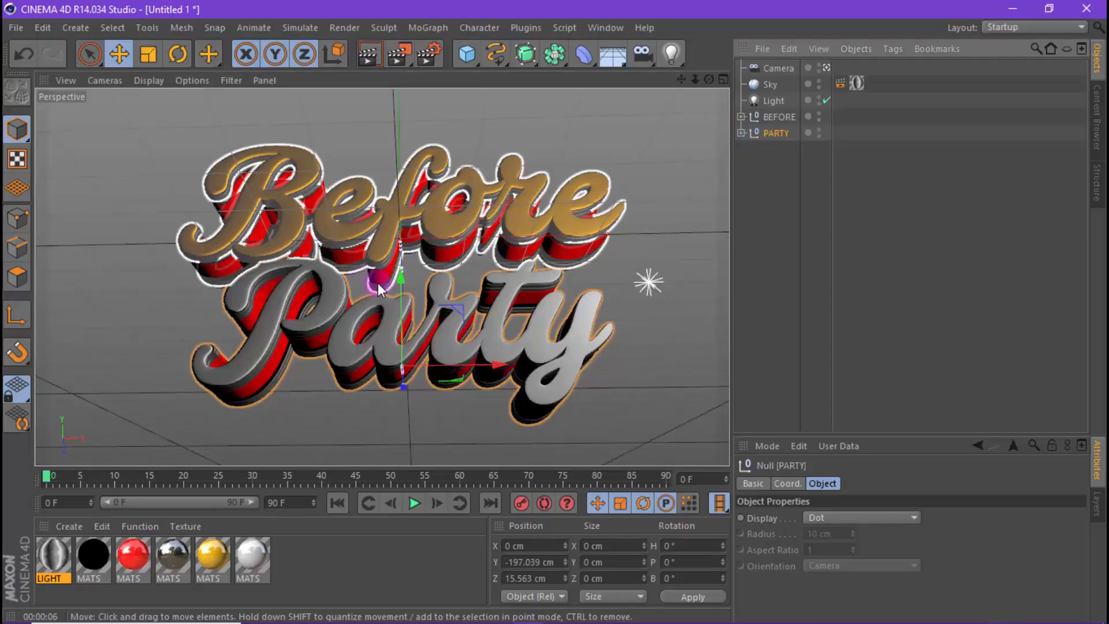
pyautogui.moveTo(401, 279); pyautogui.dragTo(407, 287)
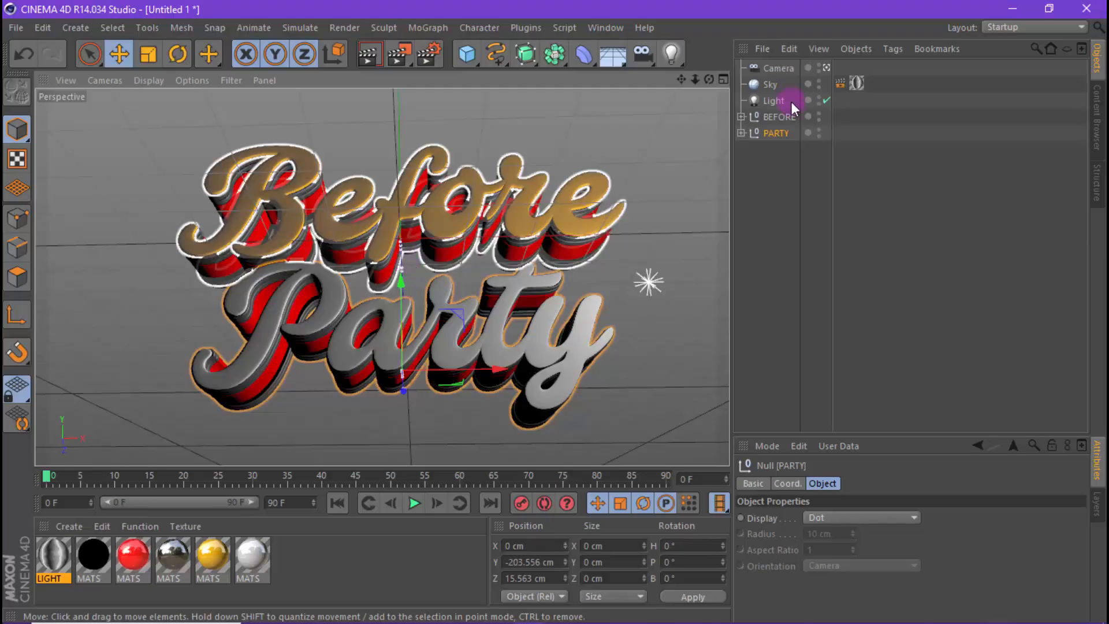
pyautogui.moveTo(710, 79)
pyautogui.mouseDown()
pyautogui.moveTo(677, 77)
pyautogui.moveTo(709, 79)
pyautogui.mouseUp()
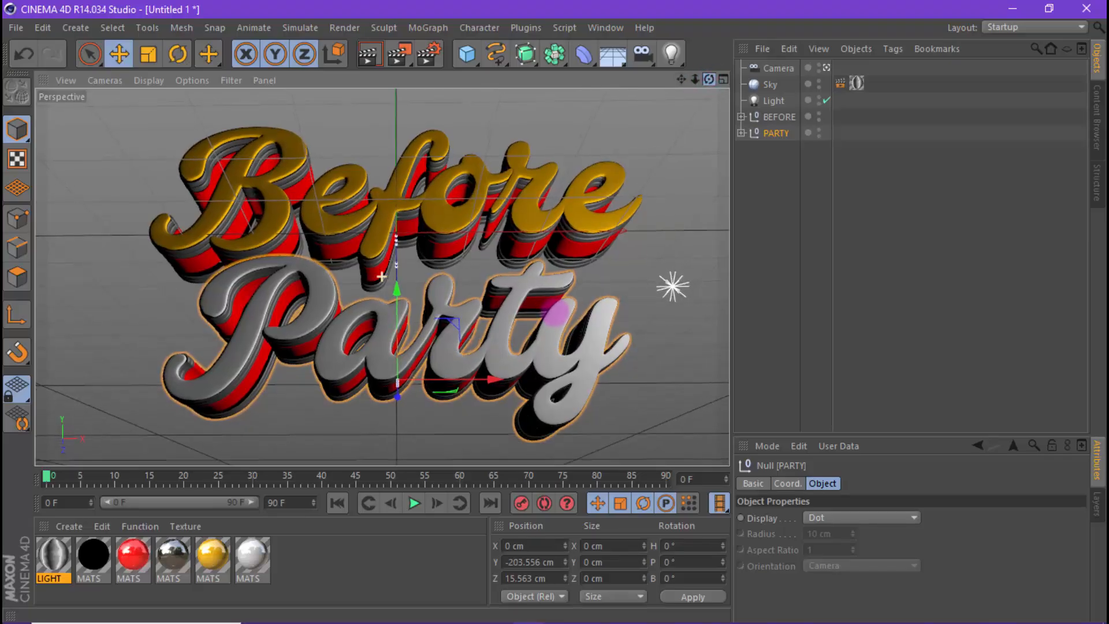
pyautogui.click(372, 56)
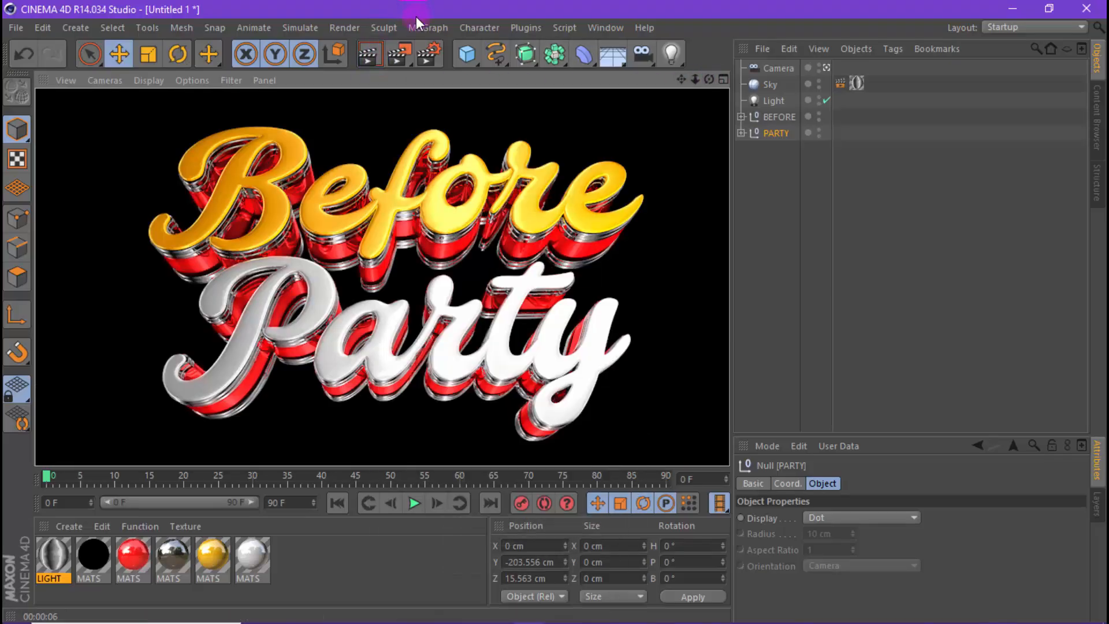
pyautogui.click(767, 131)
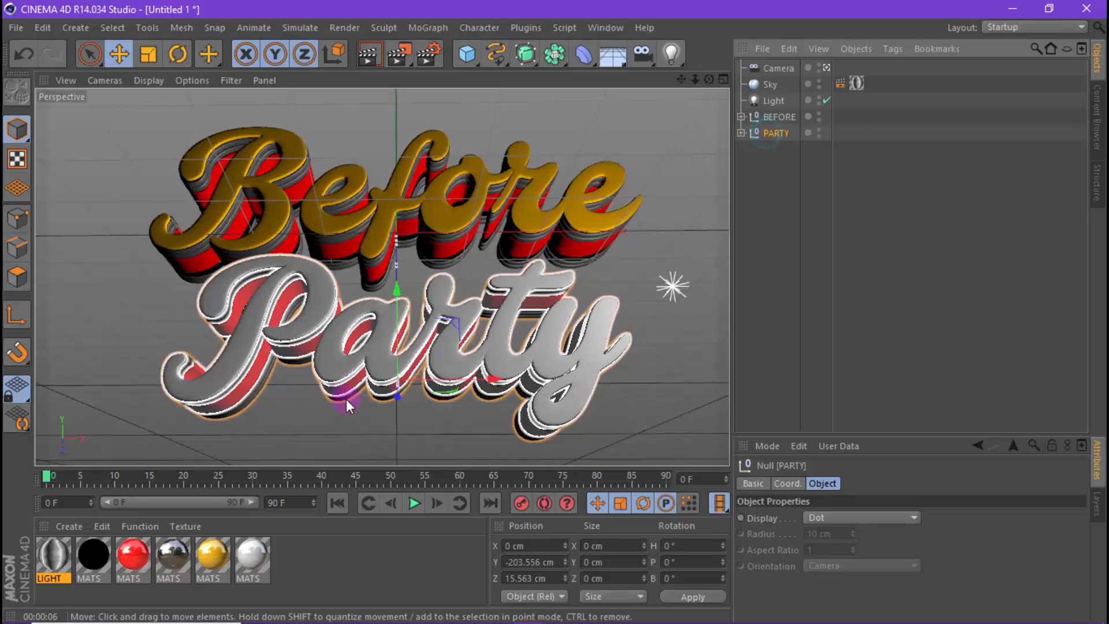
pyautogui.moveTo(400, 397); pyautogui.dragTo(397, 394)
# Move the MoText.3 and MoText.4 layers inside PARTY back to about Z 149.5 cm and render a preview of the view.
pyautogui.click(741, 132)
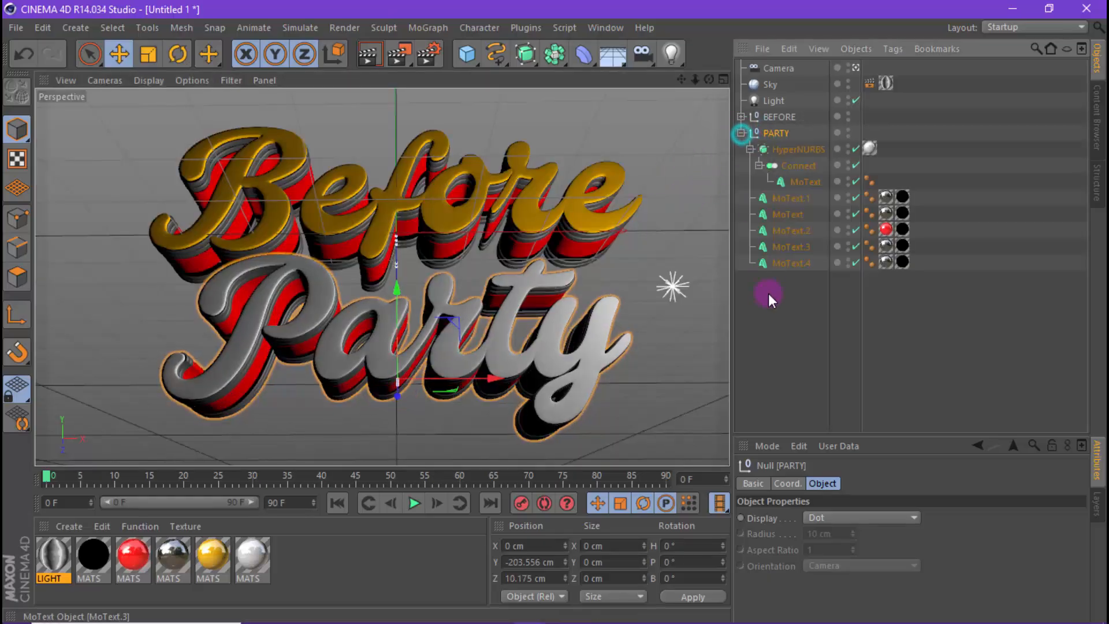
pyautogui.moveTo(768, 297); pyautogui.dragTo(790, 247)
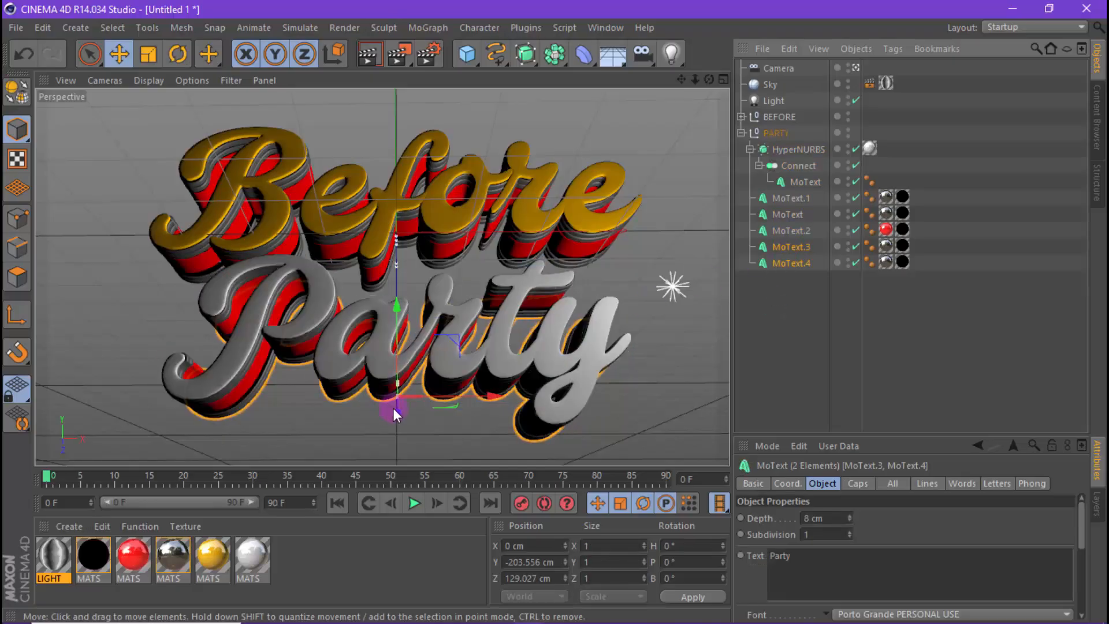
pyautogui.moveTo(396, 410); pyautogui.dragTo(398, 411)
pyautogui.click(742, 132)
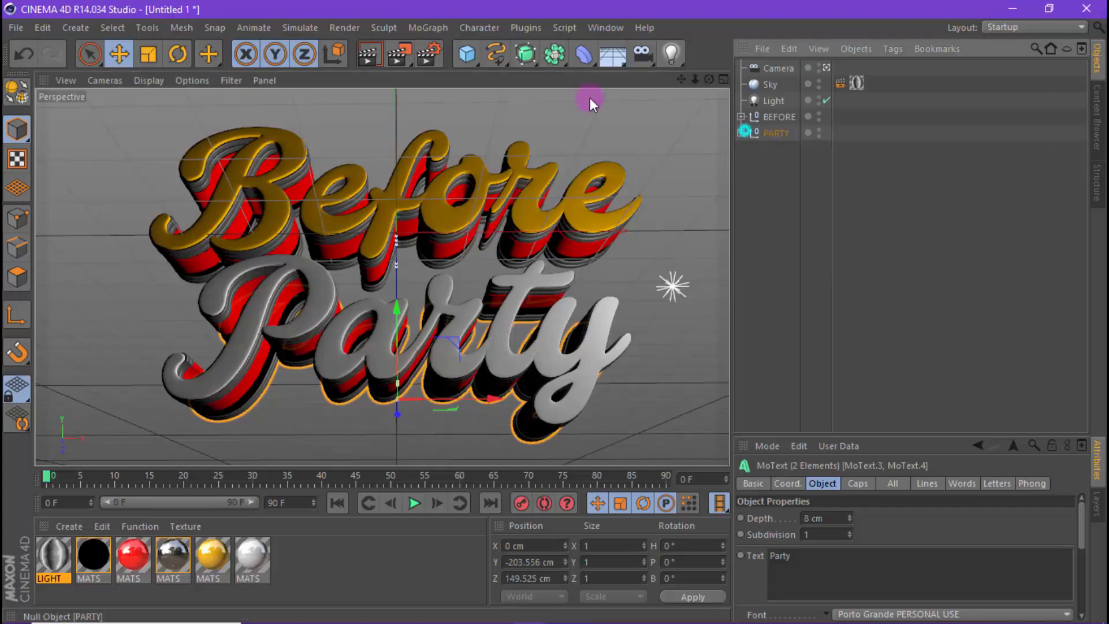
pyautogui.click(369, 53)
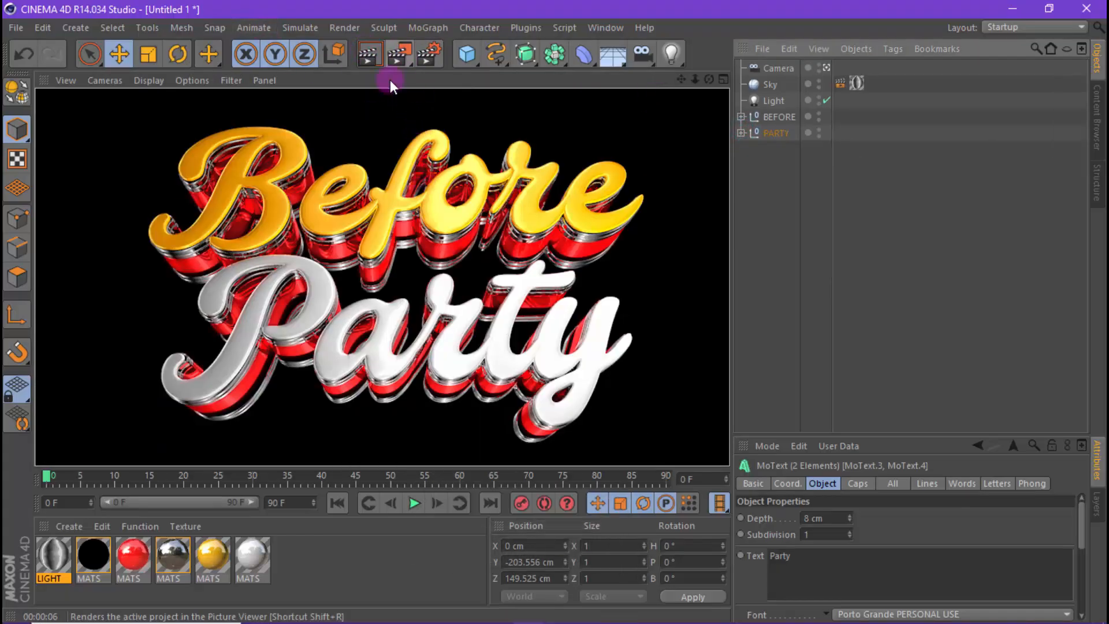
# Set the minimum and maximum anti-aliasing levels to 16x16 and render the active view.
pyautogui.click(419, 56)
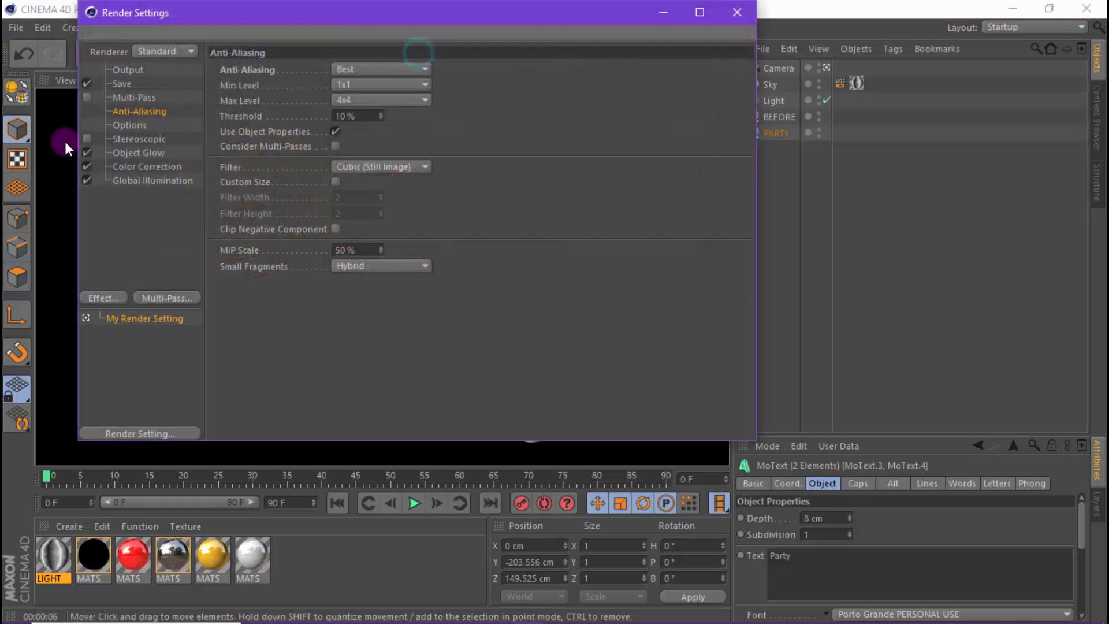
pyautogui.click(339, 84)
pyautogui.click(358, 166)
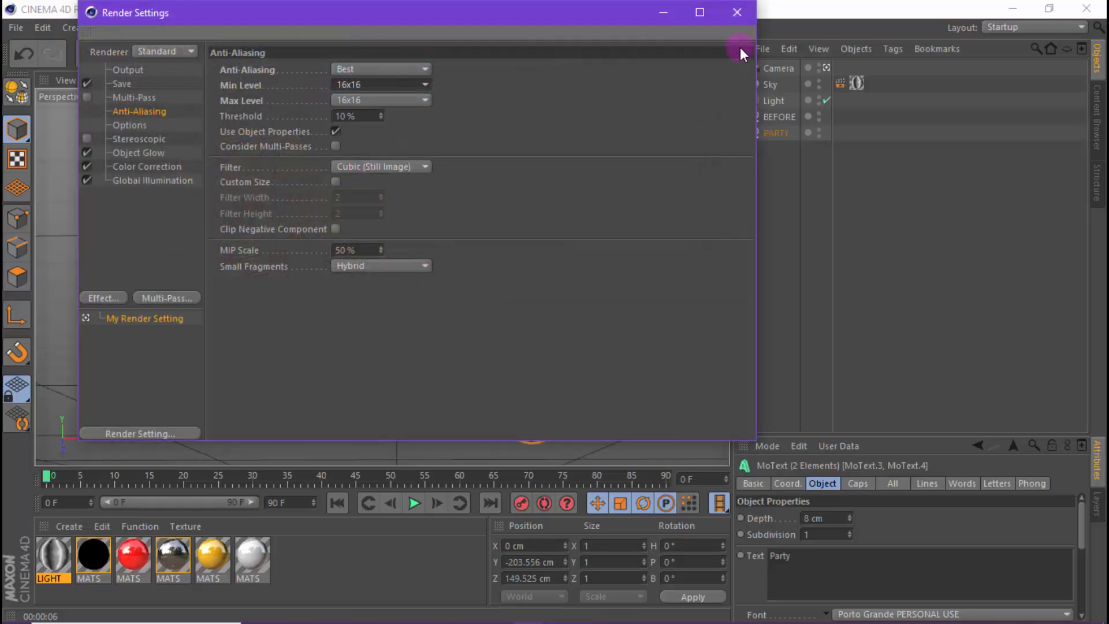
pyautogui.click(736, 12)
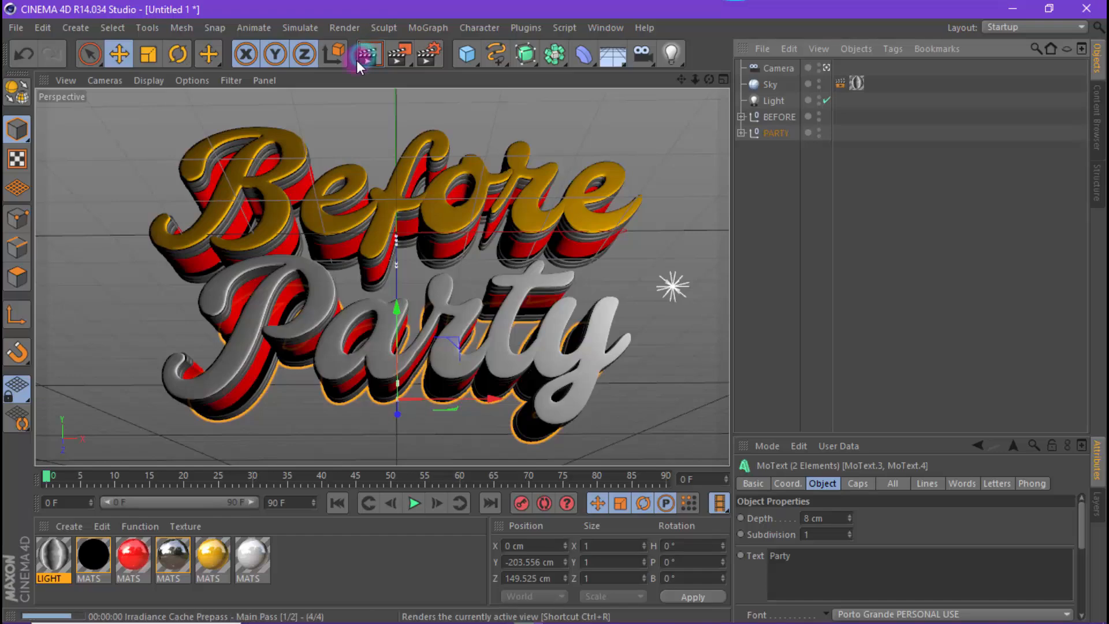
pyautogui.click(357, 57)
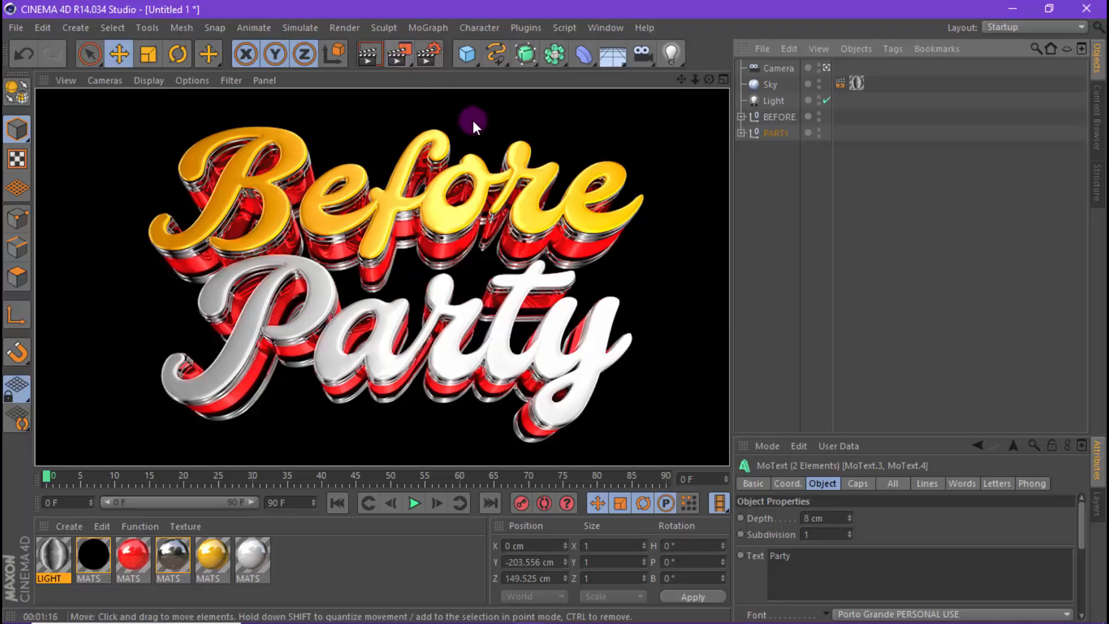
# Review the save format and alpha channel options in the render settings.
pyautogui.click(431, 54)
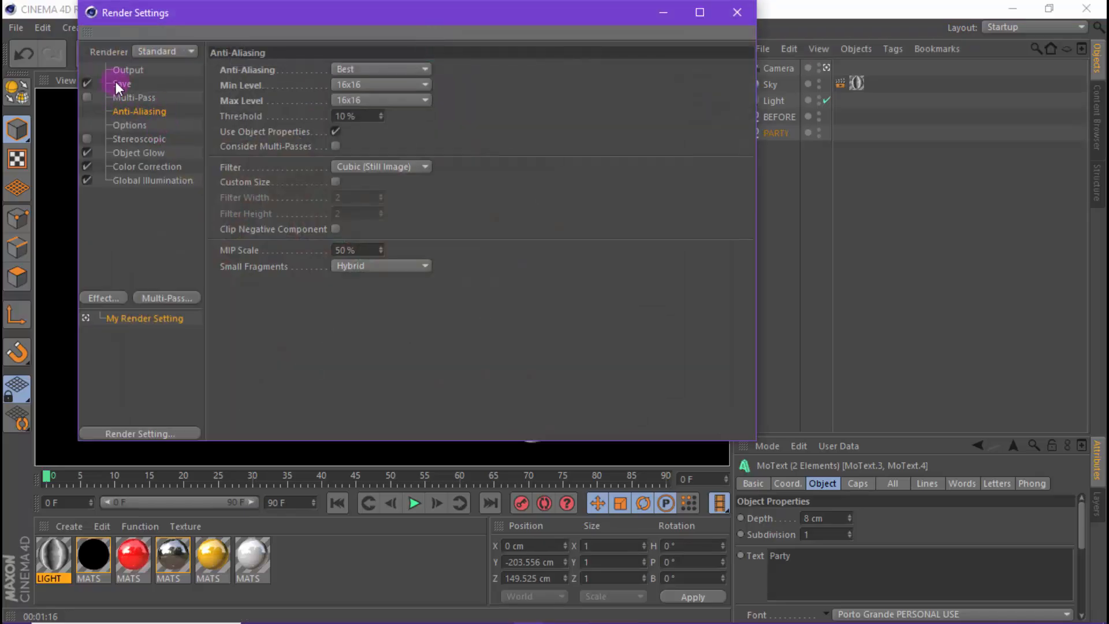
pyautogui.click(121, 84)
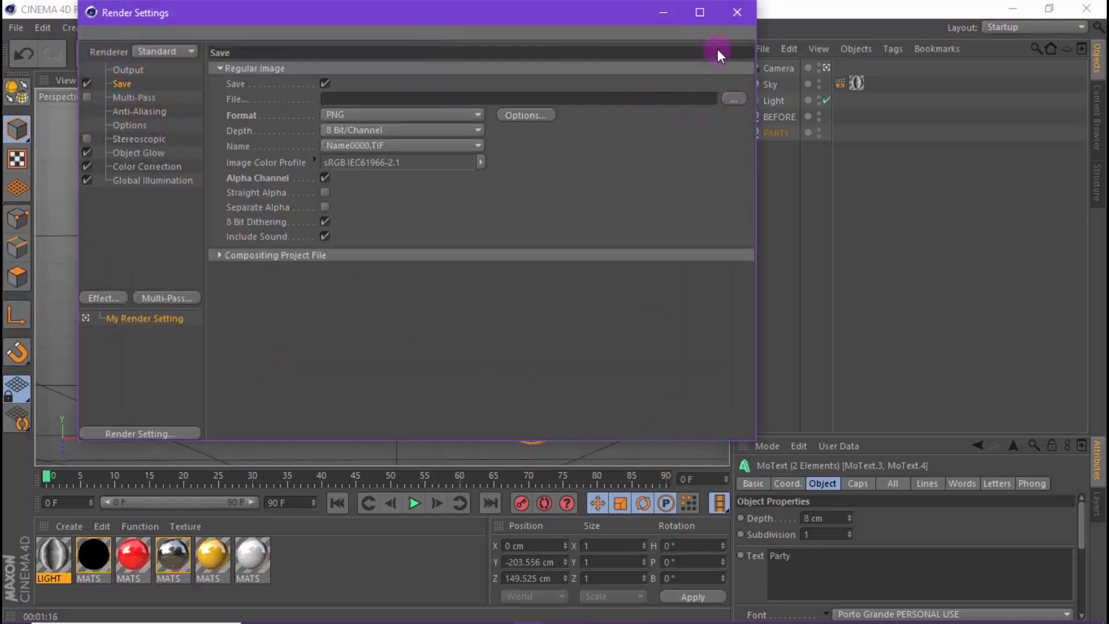